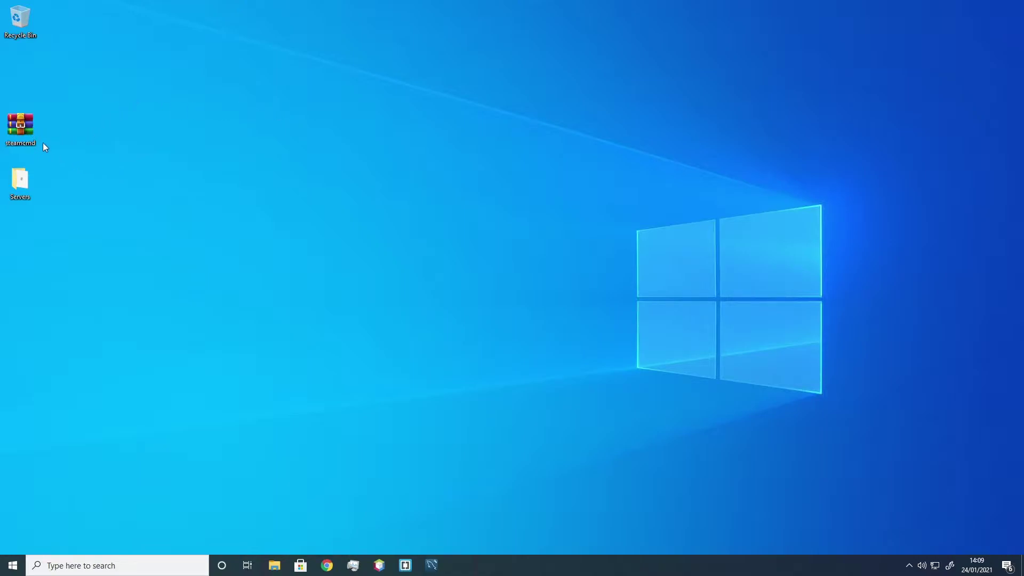
# - Open steamcmd.zip in WinRAR, dismiss the expiry notice and select steamcmd.exe
pyautogui.click(26, 133)
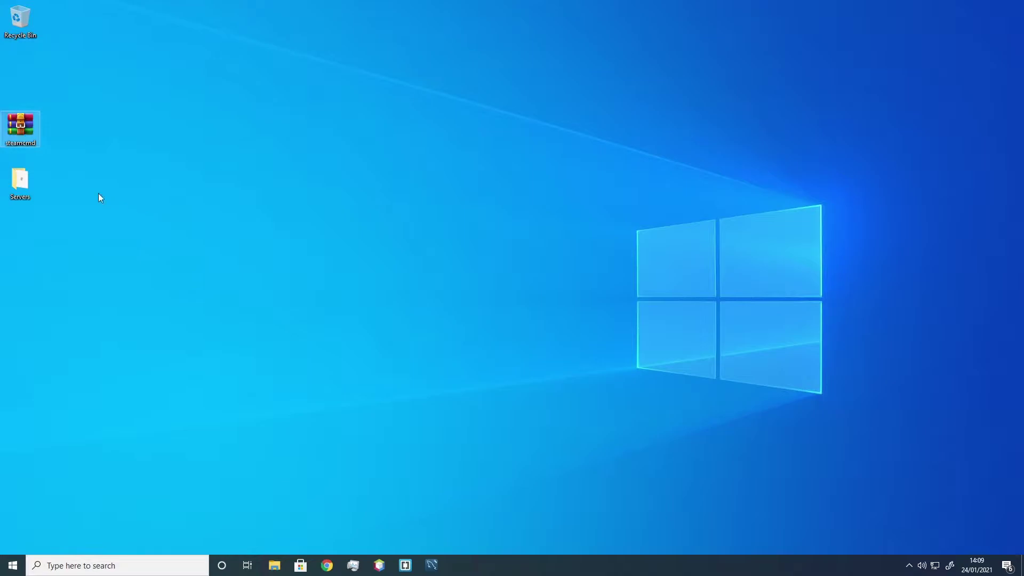
pyautogui.doubleClick(24, 131)
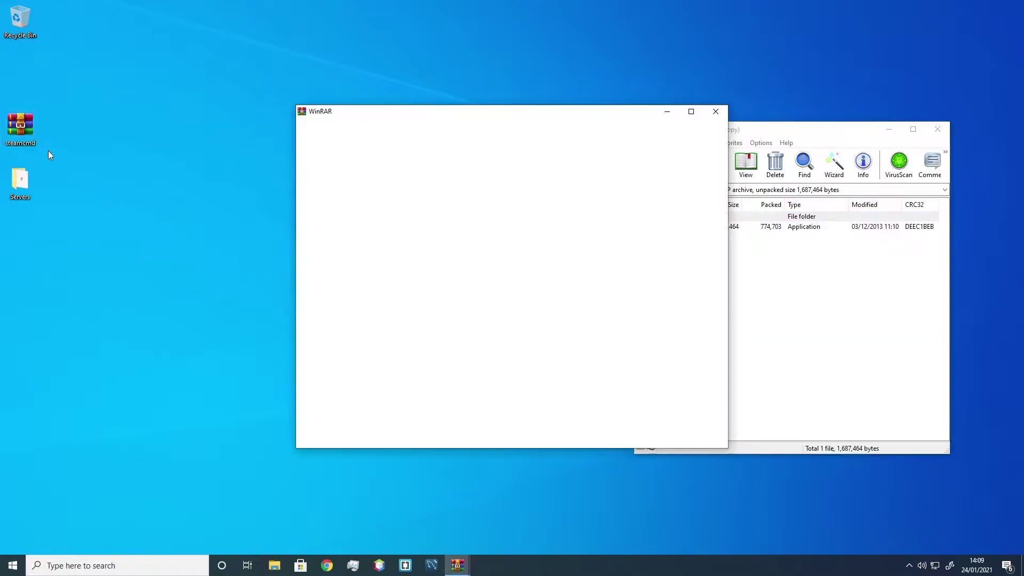
pyautogui.click(716, 112)
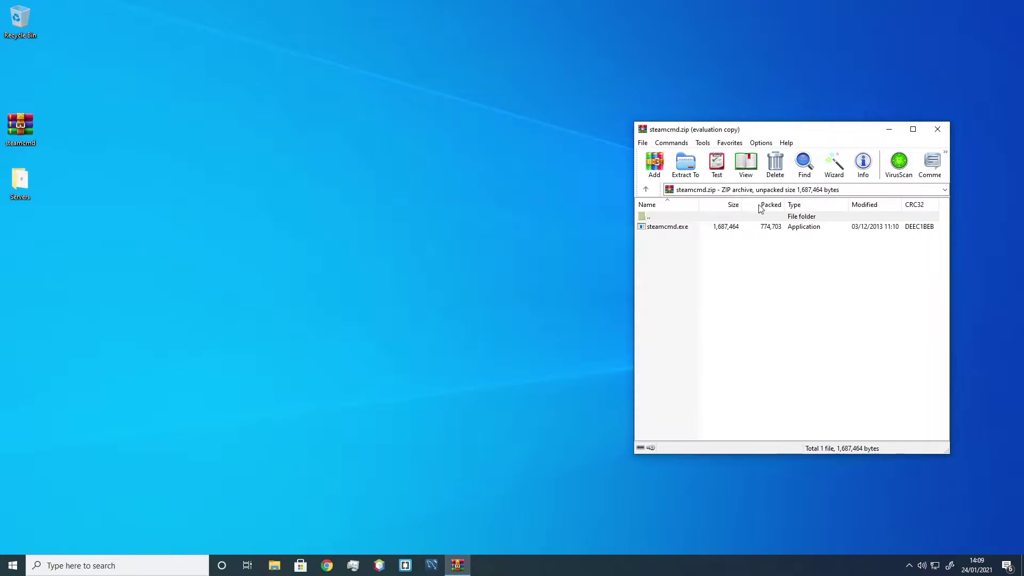
pyautogui.click(670, 229)
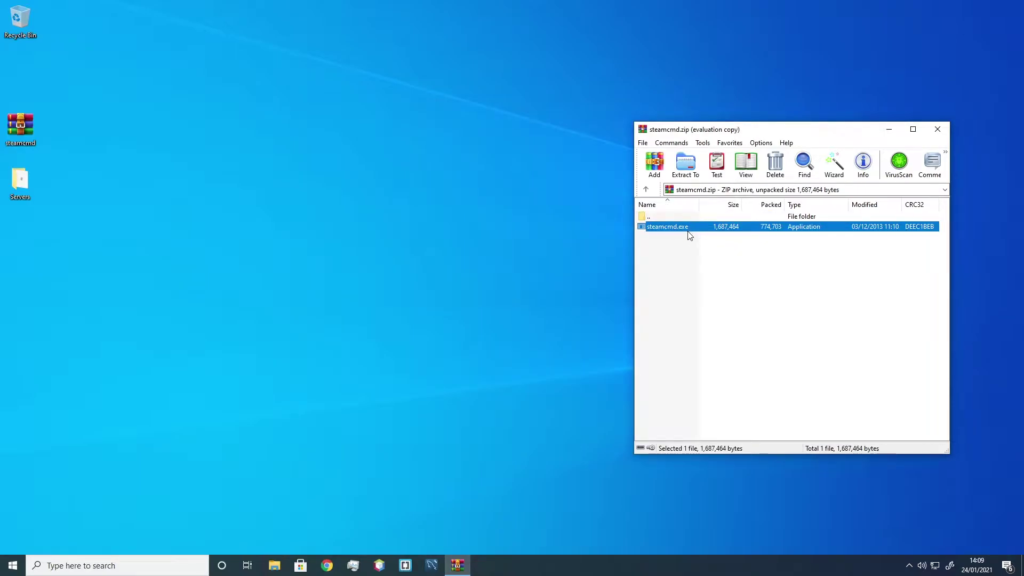
# - Create a desktop folder named Steam Servers and extract steamcmd.exe into it
pyautogui.rightClick(222, 184)
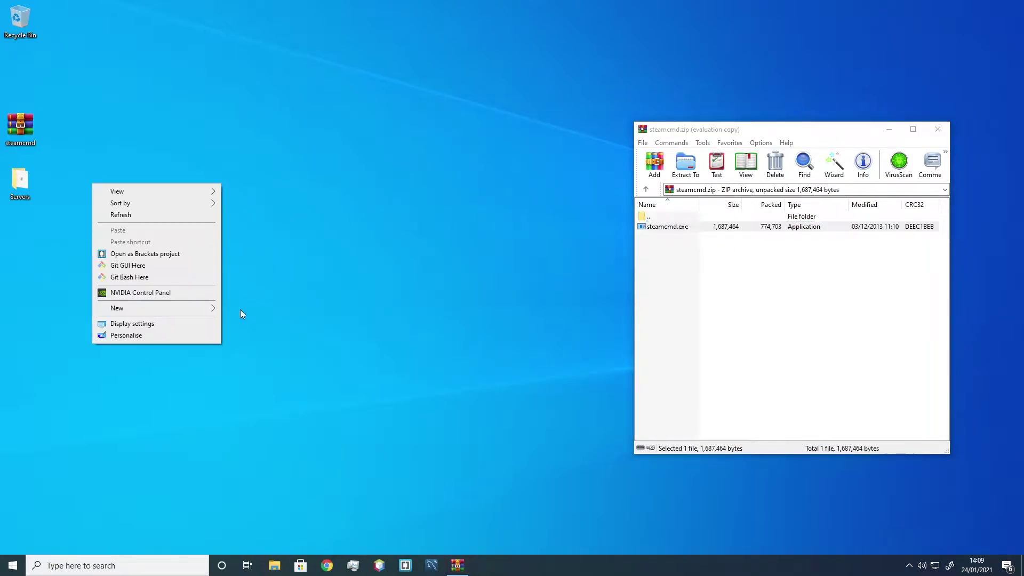
pyautogui.moveTo(163, 312)
pyautogui.click(282, 309)
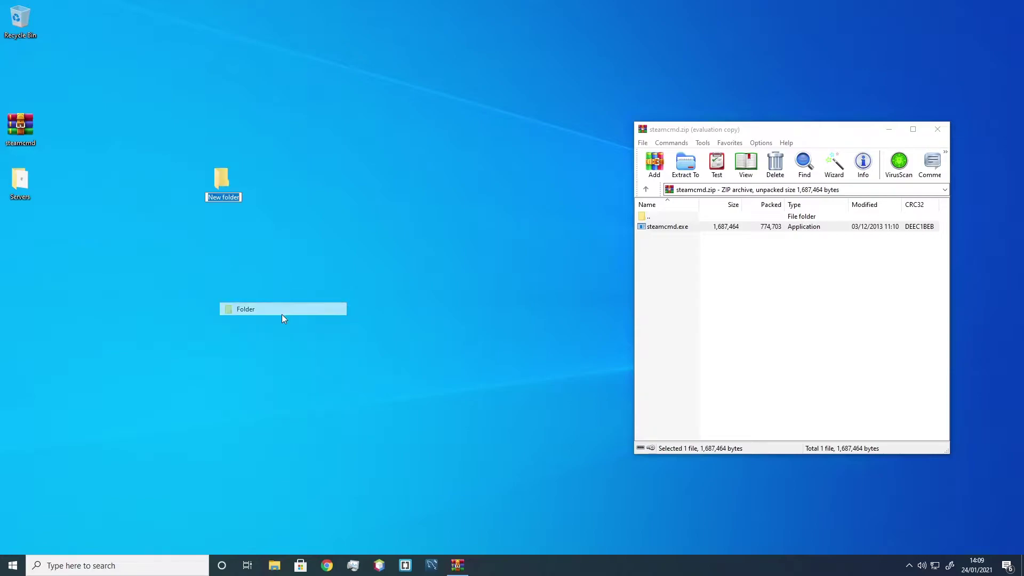
pyautogui.write('STeams')
pyautogui.press('BackSpace')
pyautogui.press('BackSpace')
pyautogui.press('BackSpace')
pyautogui.press('BackSpace')
pyautogui.press('BackSpace')
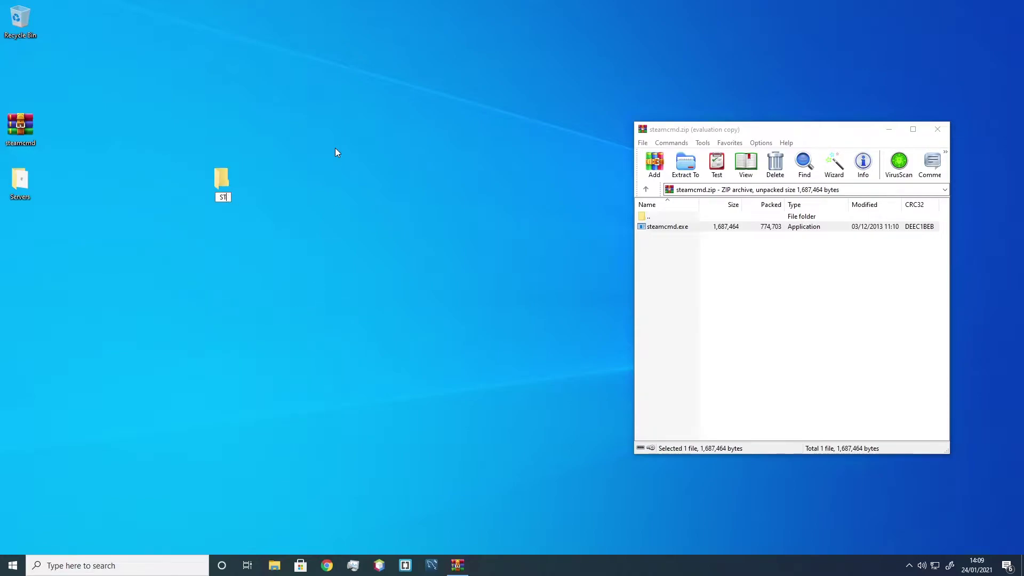
pyautogui.write('team Servers')
pyautogui.press('Return')
pyautogui.moveTo(671, 228); pyautogui.dragTo(582, 251)
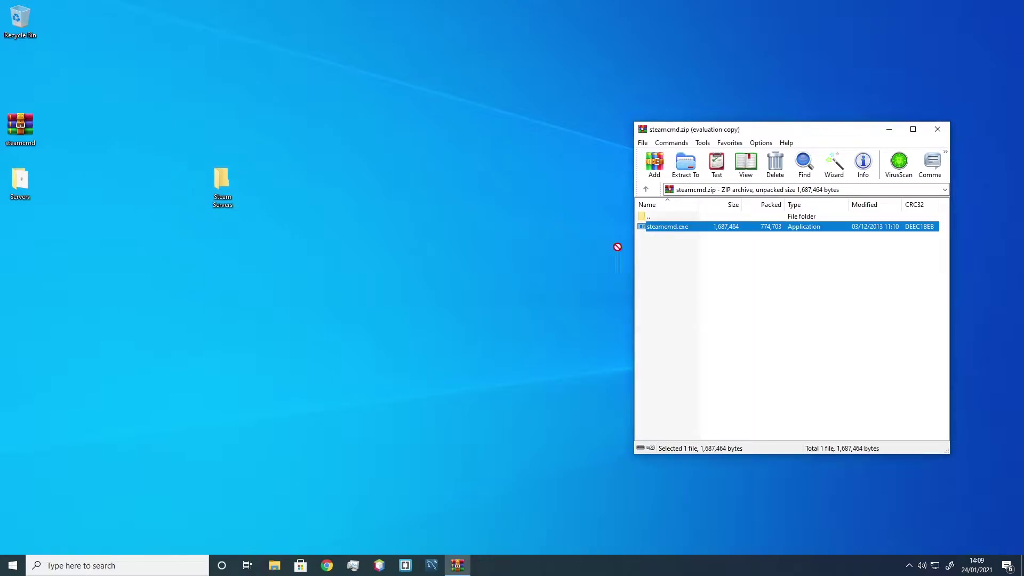
pyautogui.moveTo(205, 179); pyautogui.dragTo(219, 181)
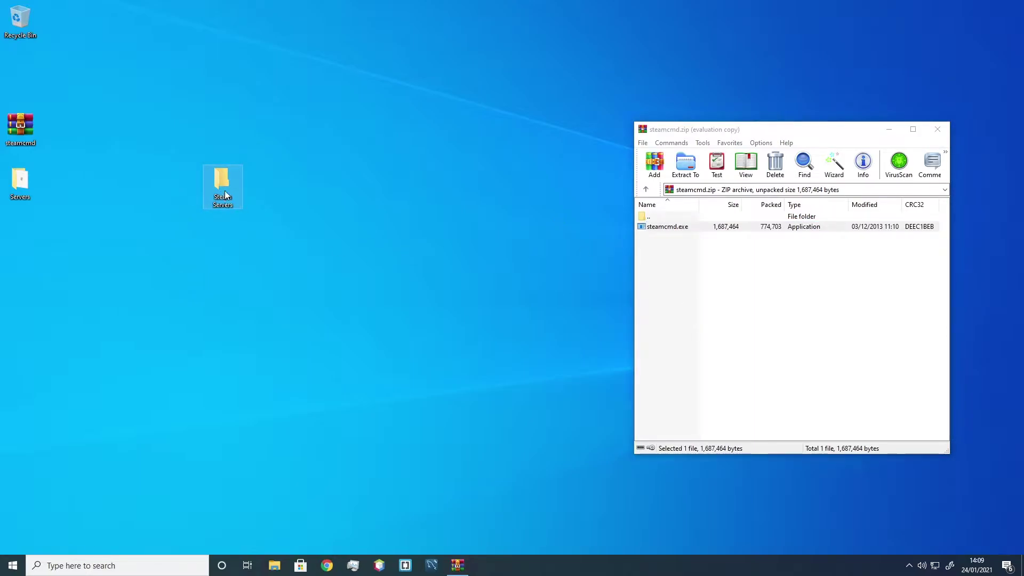
# - Close WinRAR and launch steamcmd.exe from the Steam Servers folder so it self-updates
pyautogui.doubleClick(221, 180)
pyautogui.click(938, 129)
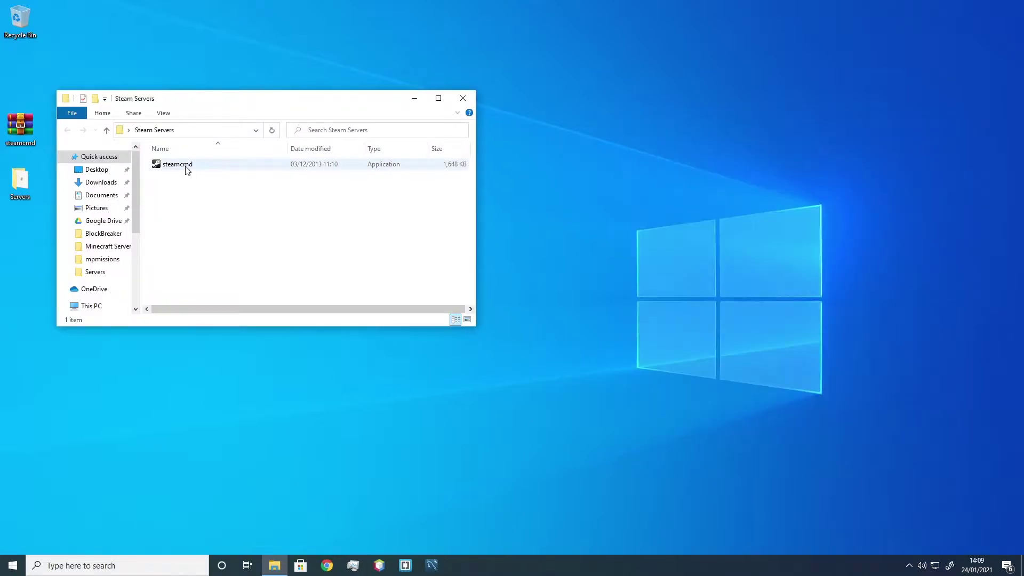
pyautogui.click(188, 165)
pyautogui.doubleClick(188, 165)
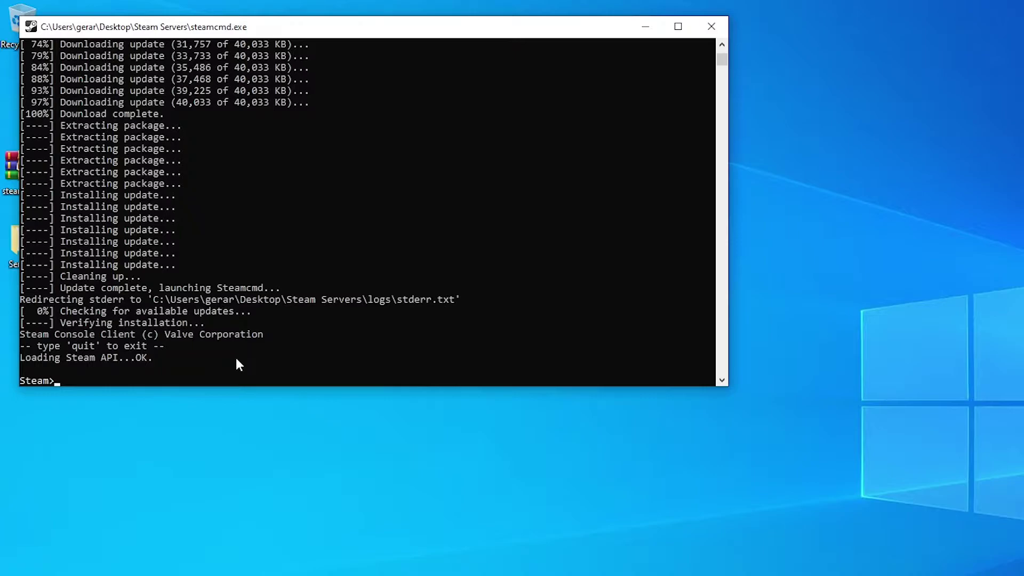
# - Log in to SteamCMD with the account username, password and pasted Steam Guard code
pyautogui.click(237, 358)
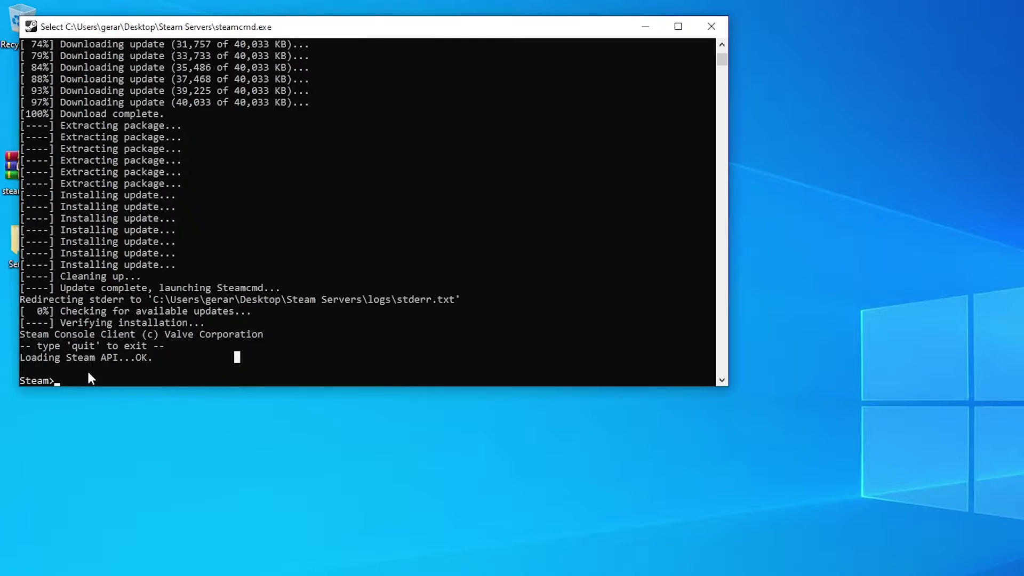
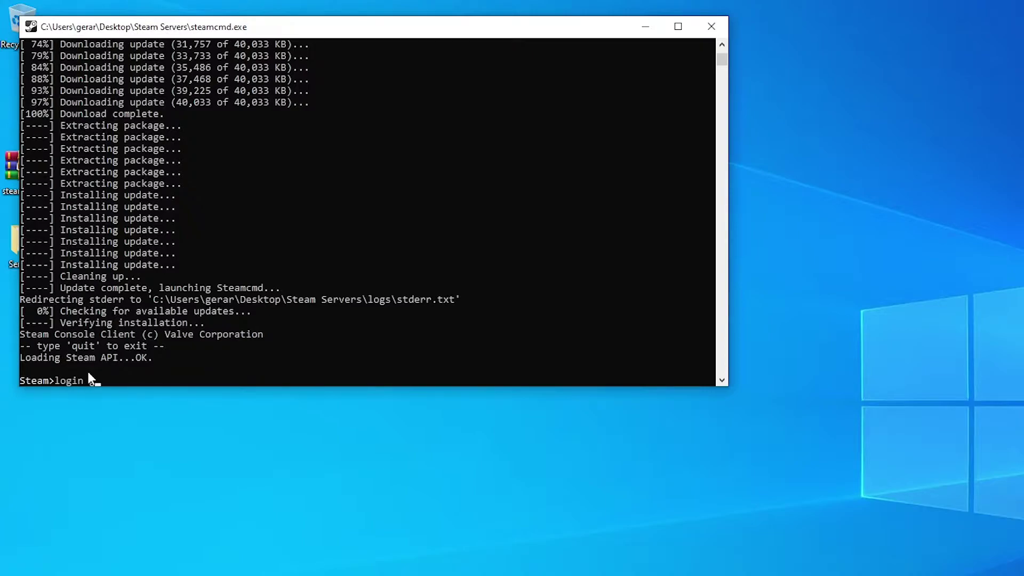
pyautogui.press('Return')
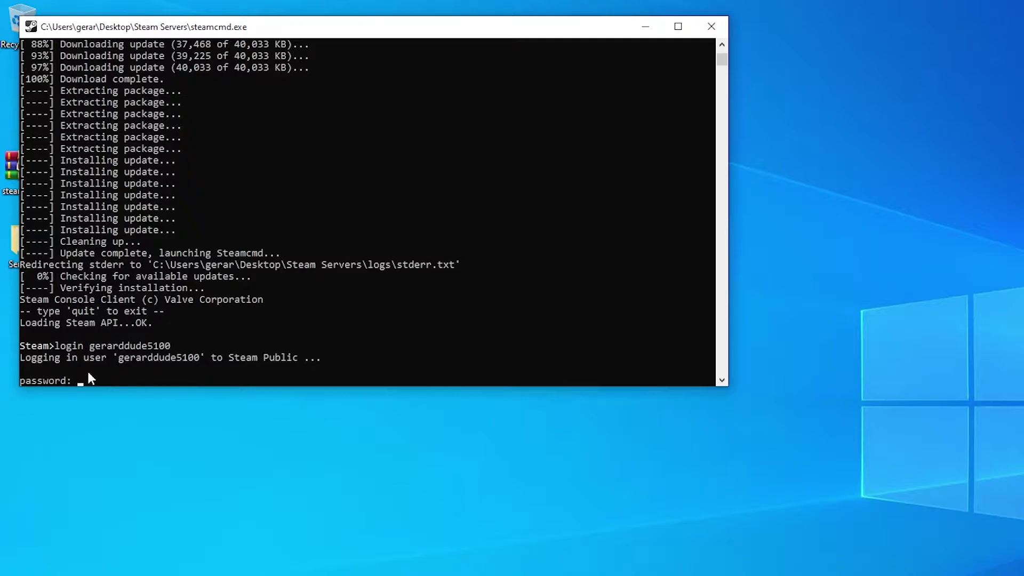
pyautogui.press('Return')
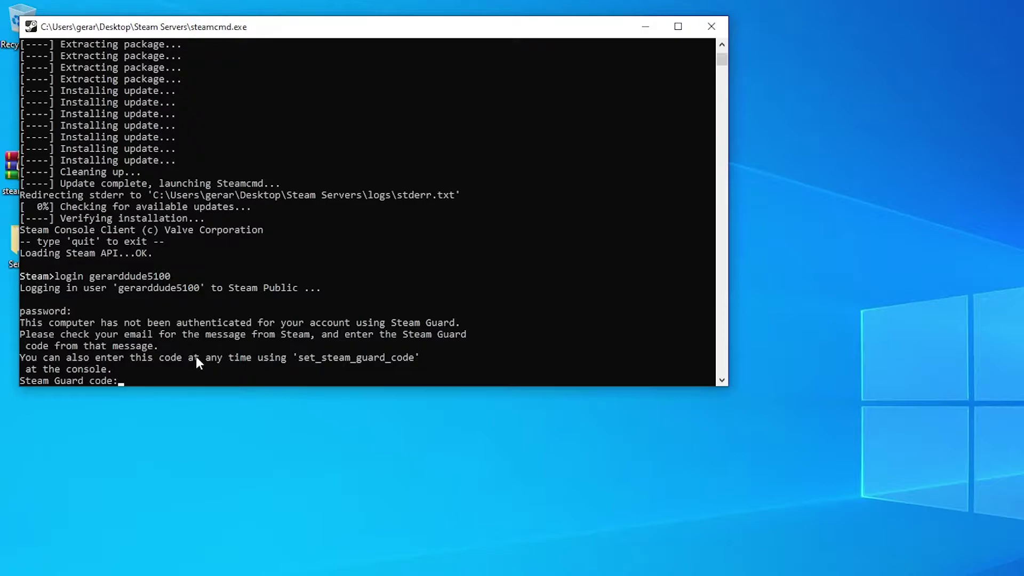
pyautogui.press('Return')
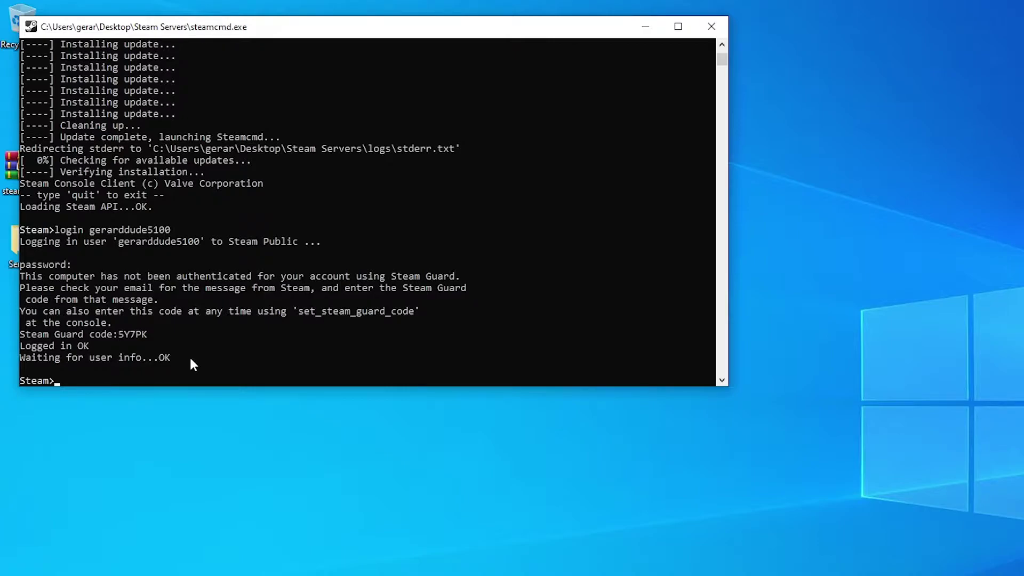
# - Run 'app_update 233780 validate' until fully installed, then exit SteamCMD
pyautogui.write('app_update')
pyautogui.write('233780')
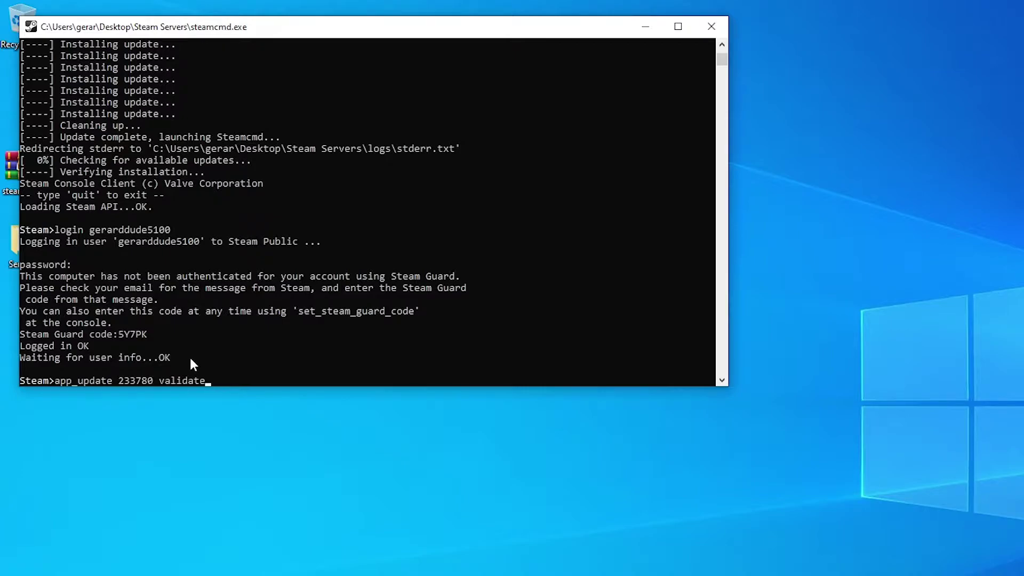
pyautogui.write('validate')
pyautogui.press('Return')
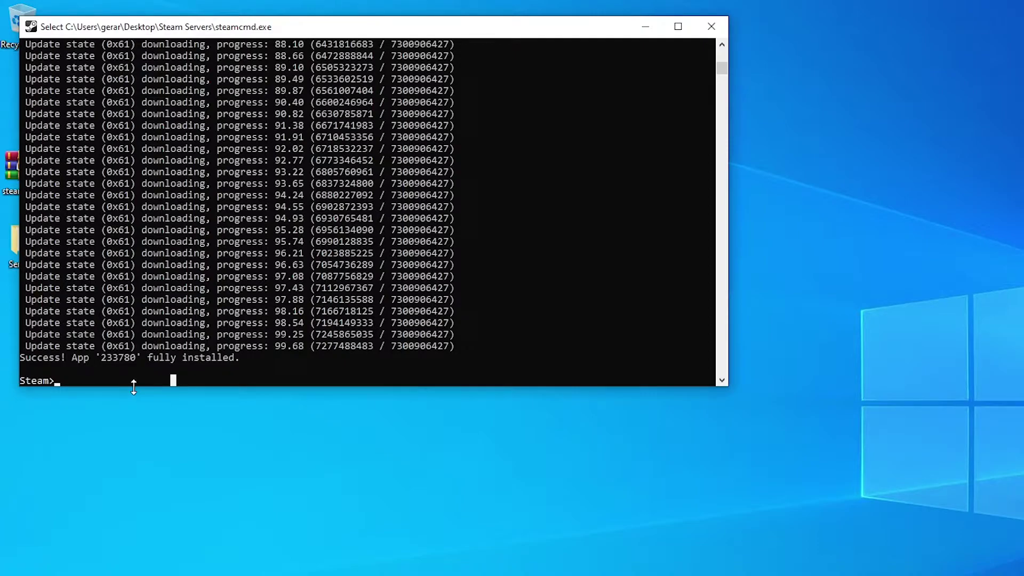
pyautogui.press('Escape')
pyautogui.write('exit')
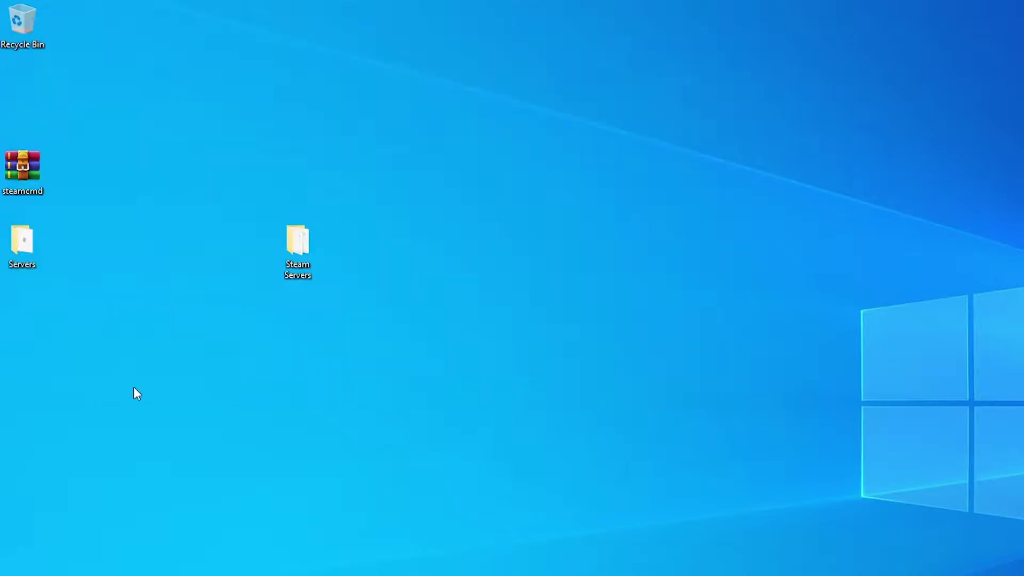
# - Browse Steam Servers > steamapps > common > Arma 3 Server and review its installed files
pyautogui.doubleClick(306, 238)
pyautogui.scroll(-4, 320, 285)
pyautogui.scroll(4, 258, 253)
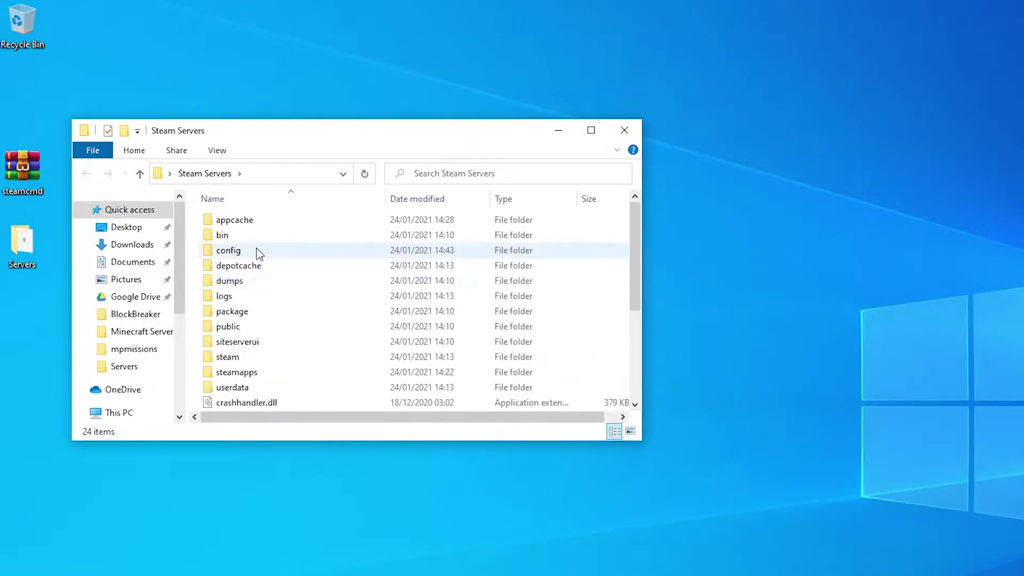
pyautogui.scroll(-4, 258, 272)
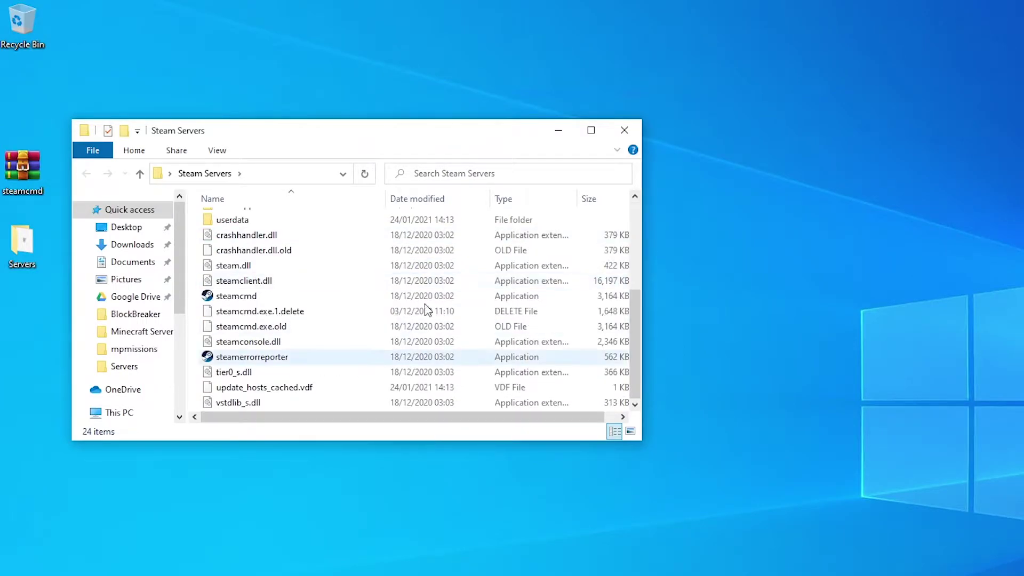
pyautogui.scroll(4, 313, 336)
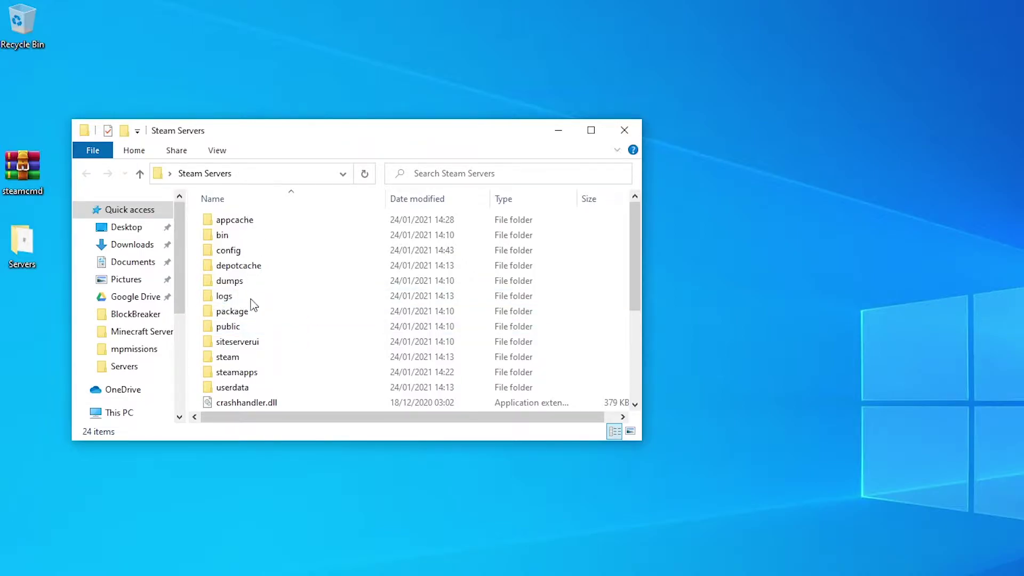
pyautogui.click(254, 374)
pyautogui.doubleClick(254, 374)
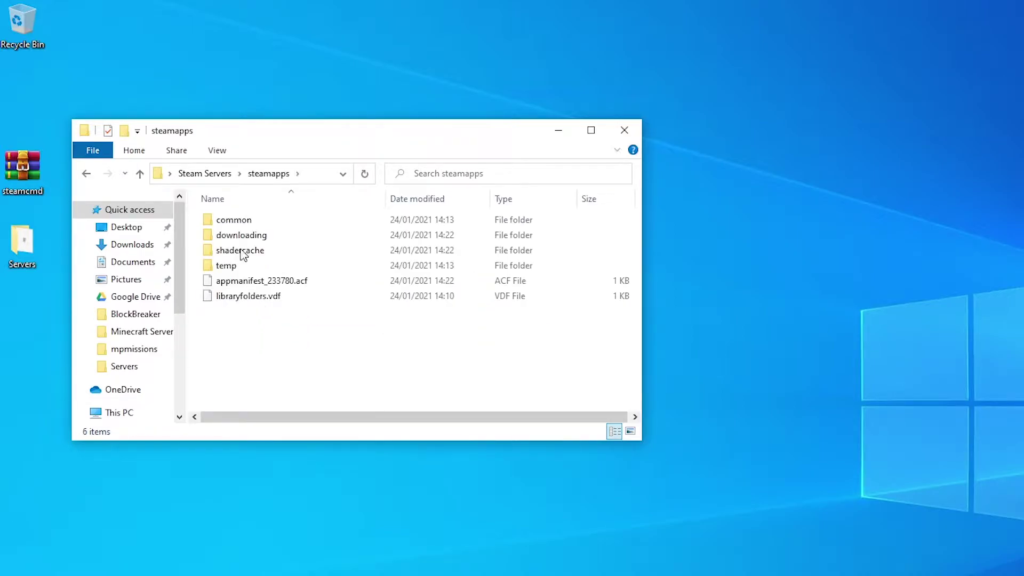
pyautogui.doubleClick(235, 220)
pyautogui.doubleClick(251, 221)
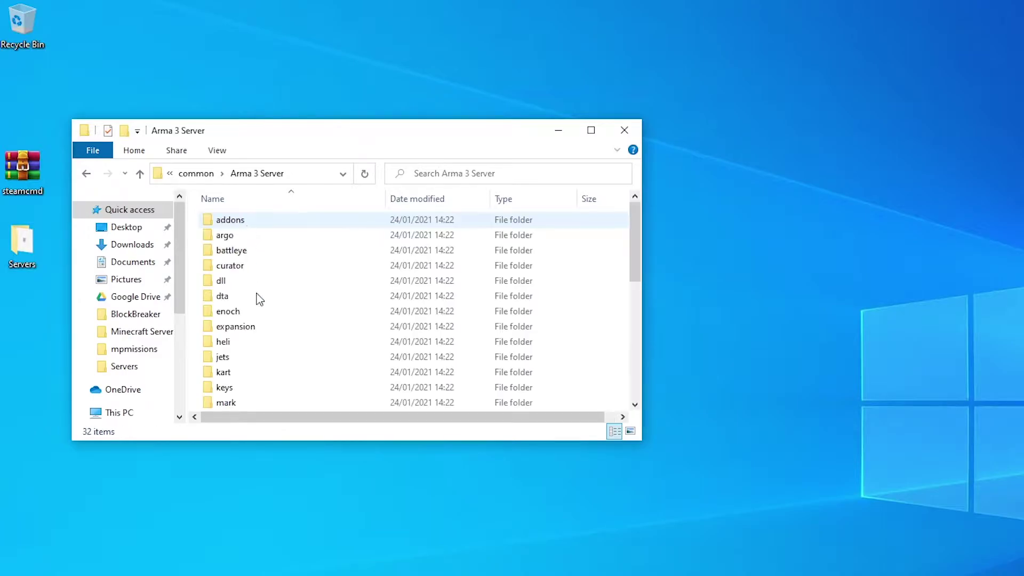
pyautogui.scroll(-6, 255, 294)
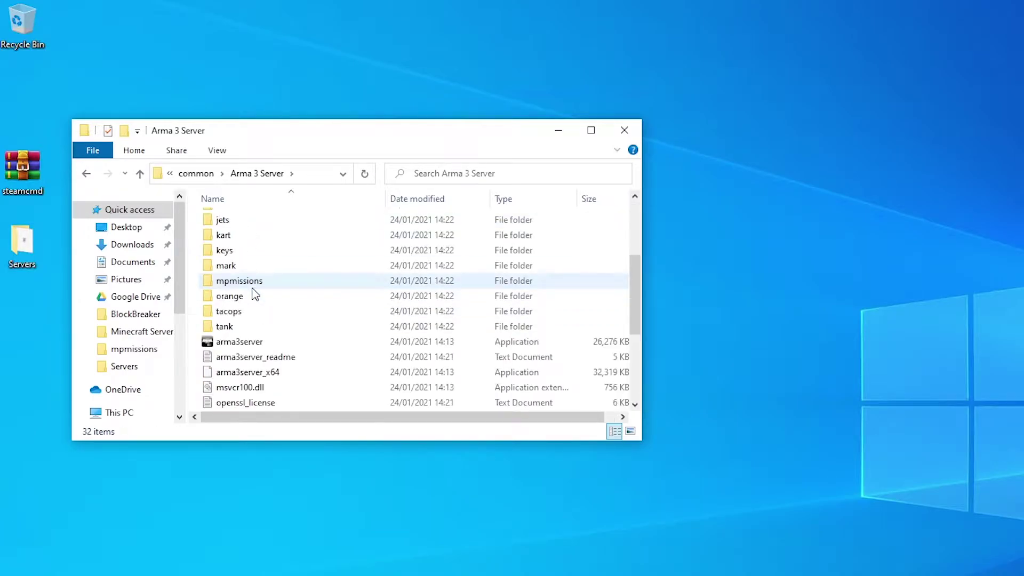
pyautogui.scroll(6, 256, 341)
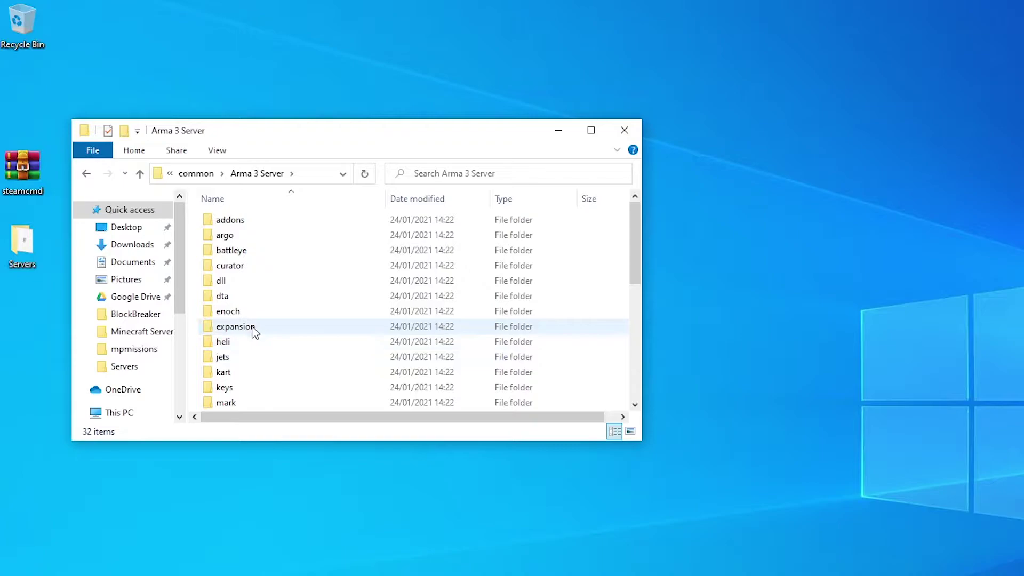
pyautogui.scroll(-2, 255, 328)
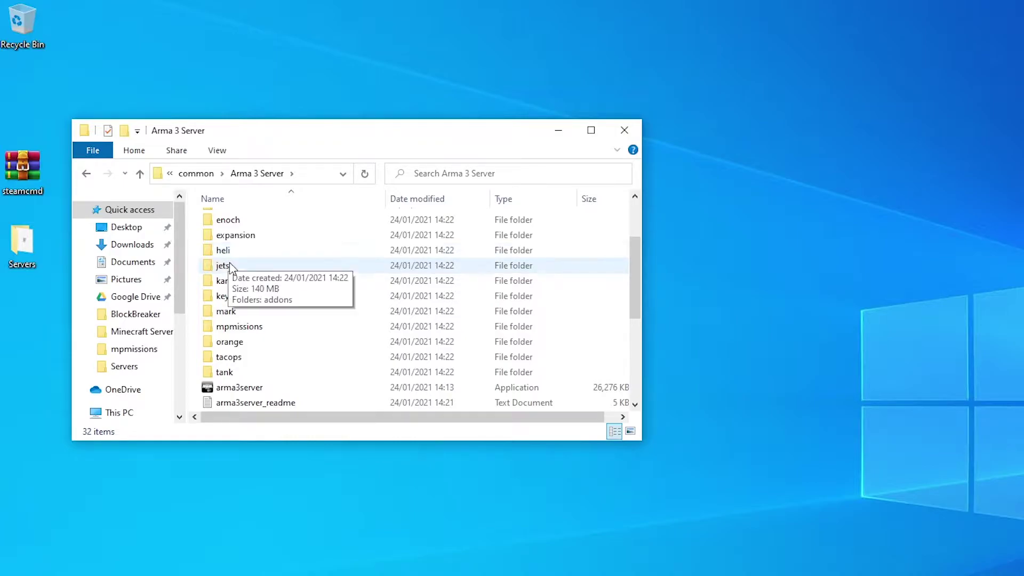
pyautogui.scroll(-5, 230, 281)
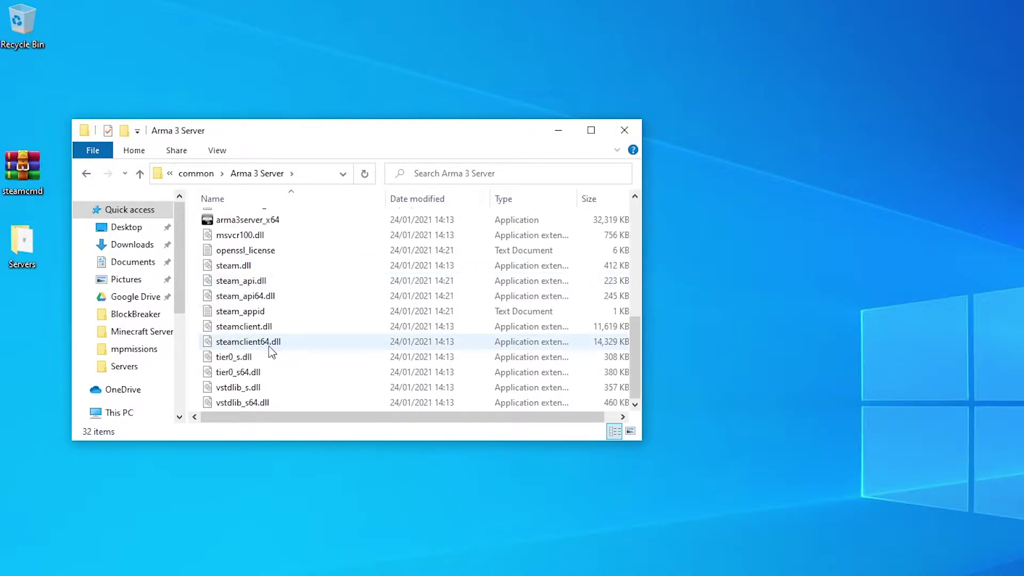
pyautogui.scroll(2, 272, 272)
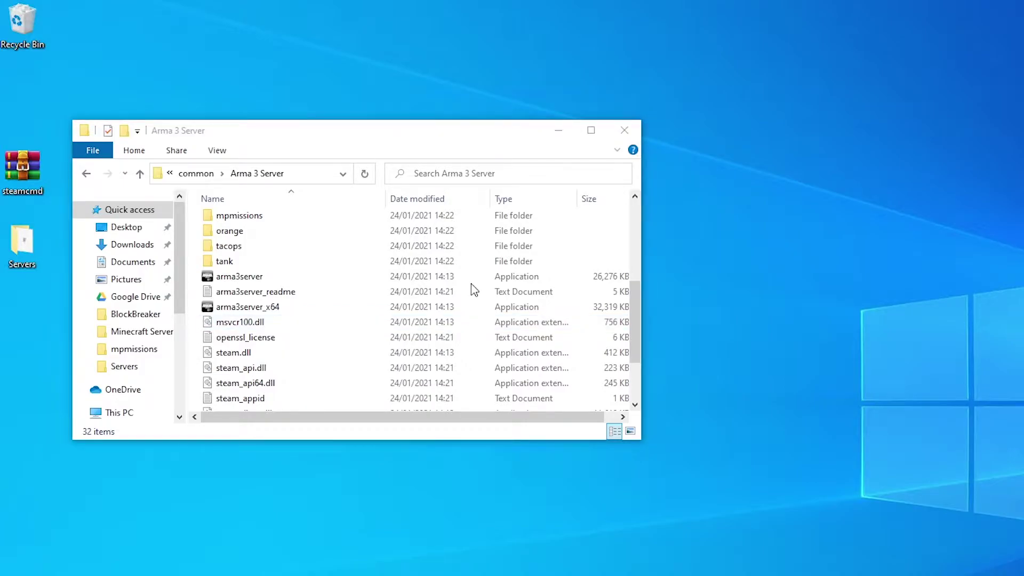
# - Extract TADST v3.1.0 from the TADST zip in Downloads to the desktop, then close both windows
pyautogui.click(141, 246)
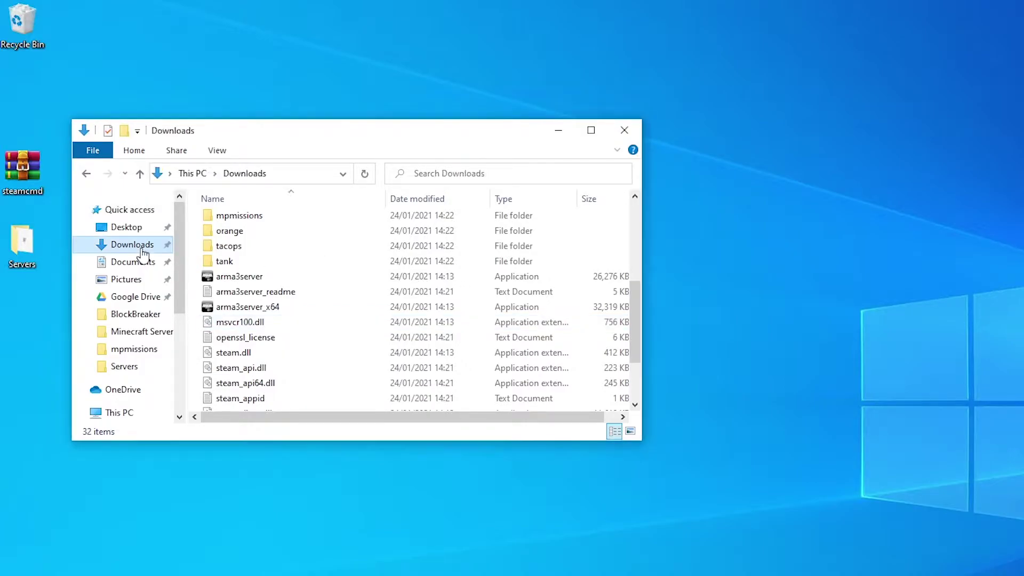
pyautogui.click(319, 245)
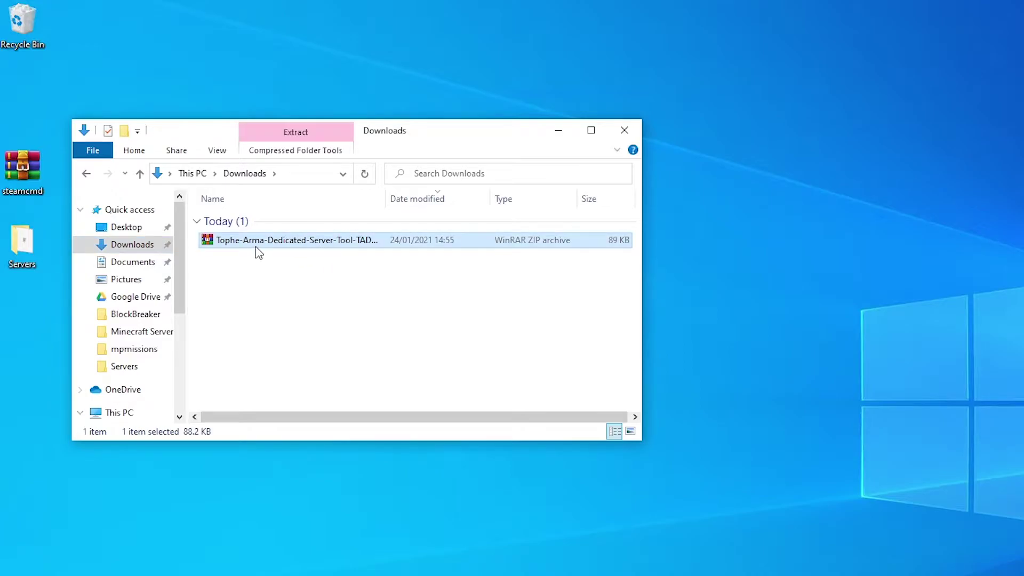
pyautogui.doubleClick(327, 241)
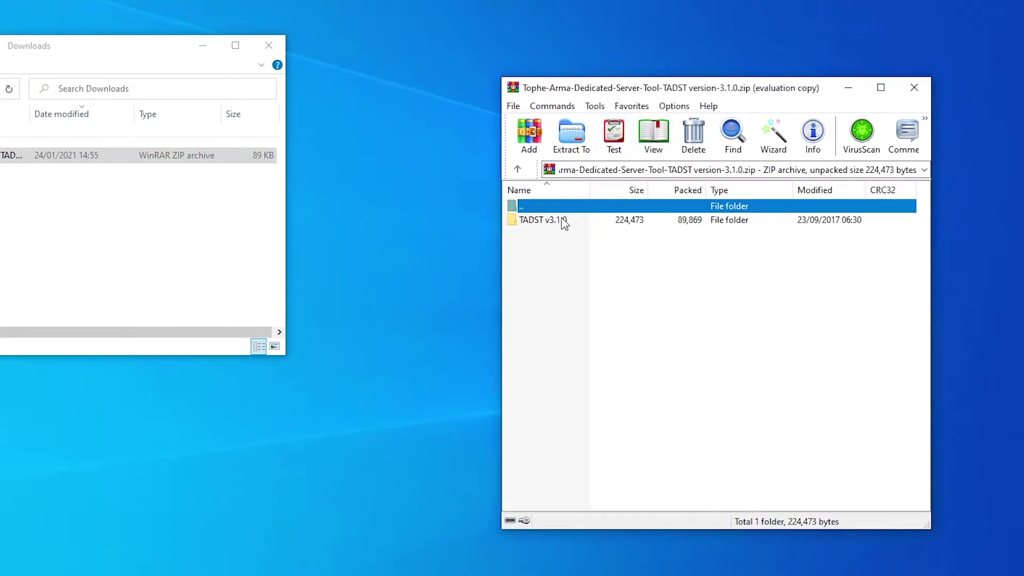
pyautogui.click(544, 221)
pyautogui.moveTo(365, 146); pyautogui.dragTo(369, 147)
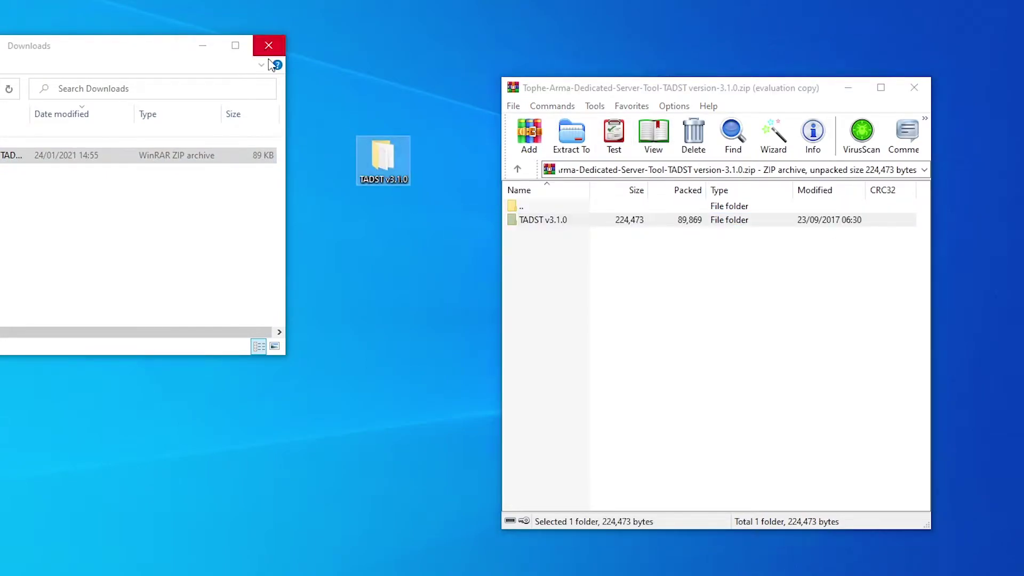
pyautogui.click(914, 87)
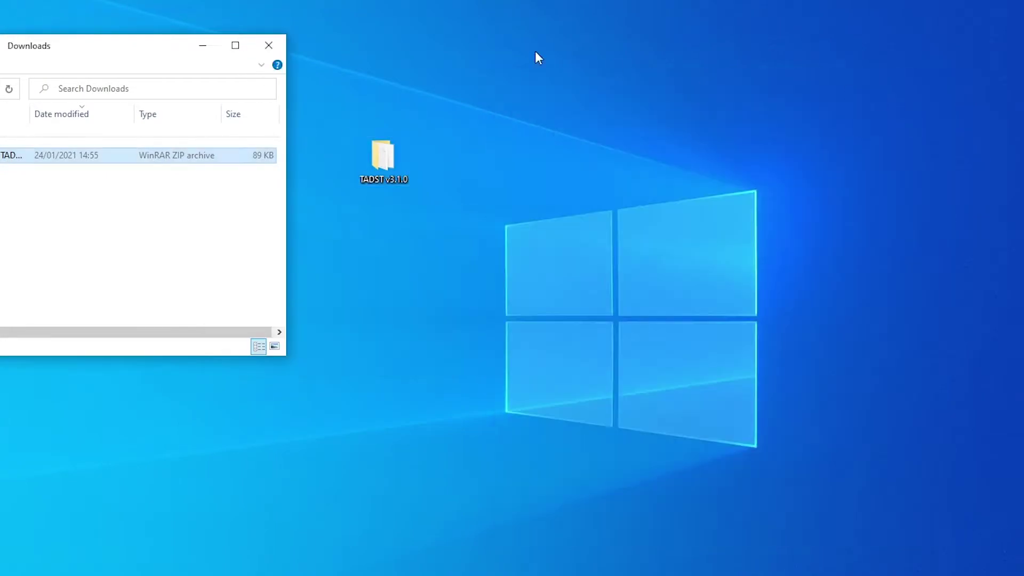
pyautogui.click(264, 49)
# - Open the TADST v3.1.0 folder on the right side and select the TADST application
pyautogui.doubleClick(375, 168)
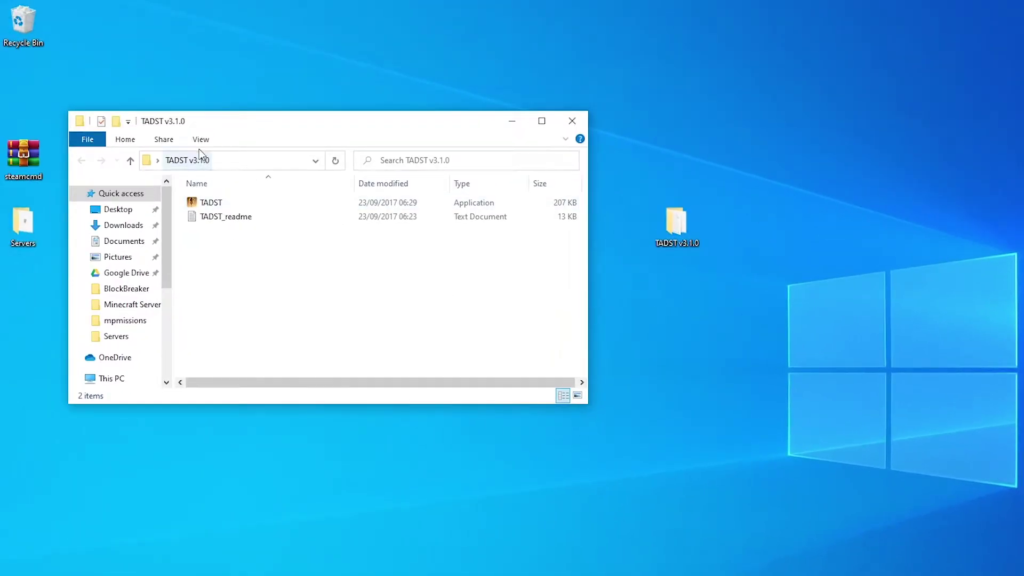
pyautogui.click(201, 140)
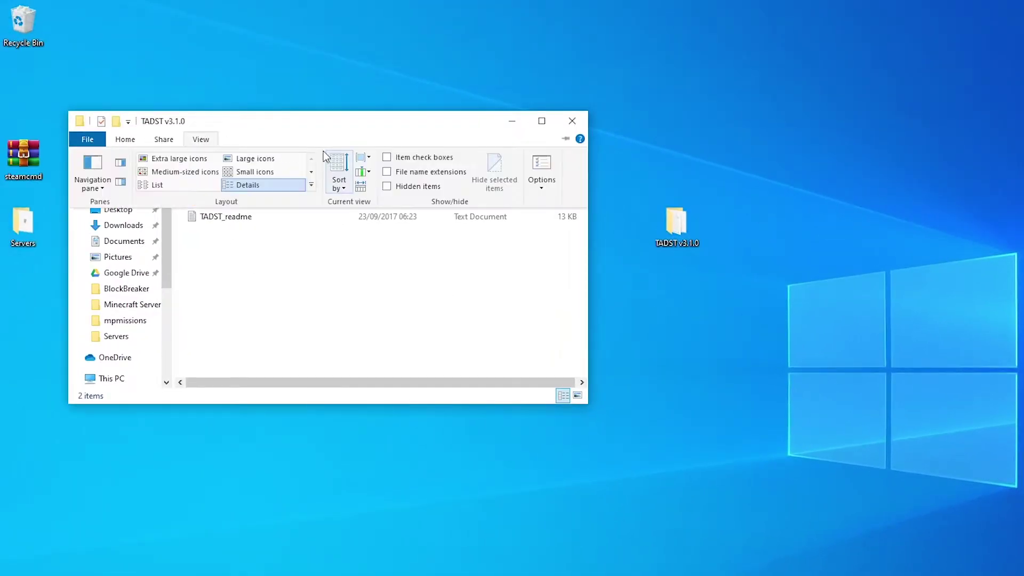
pyautogui.moveTo(368, 116); pyautogui.dragTo(859, 108)
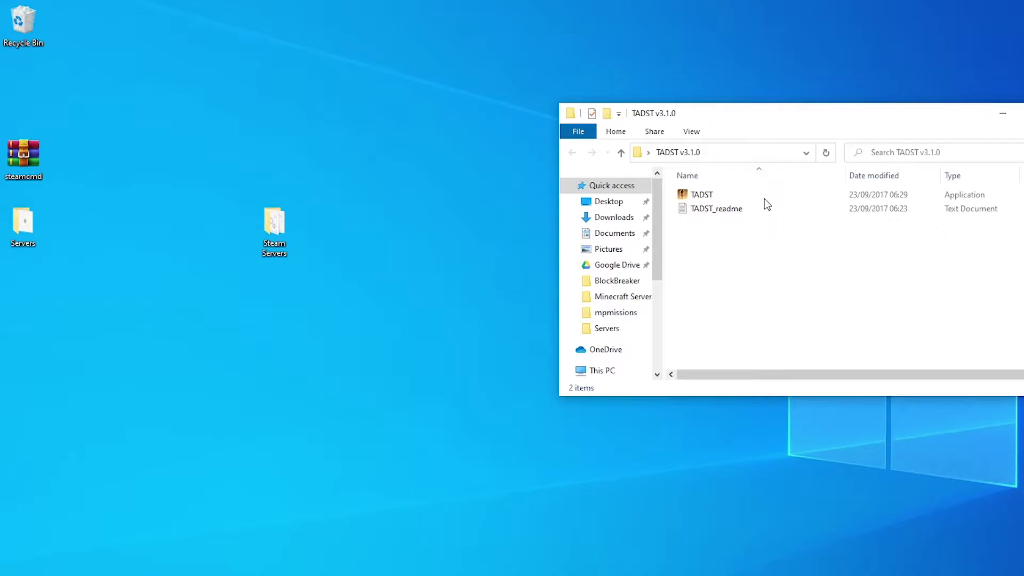
pyautogui.click(715, 208)
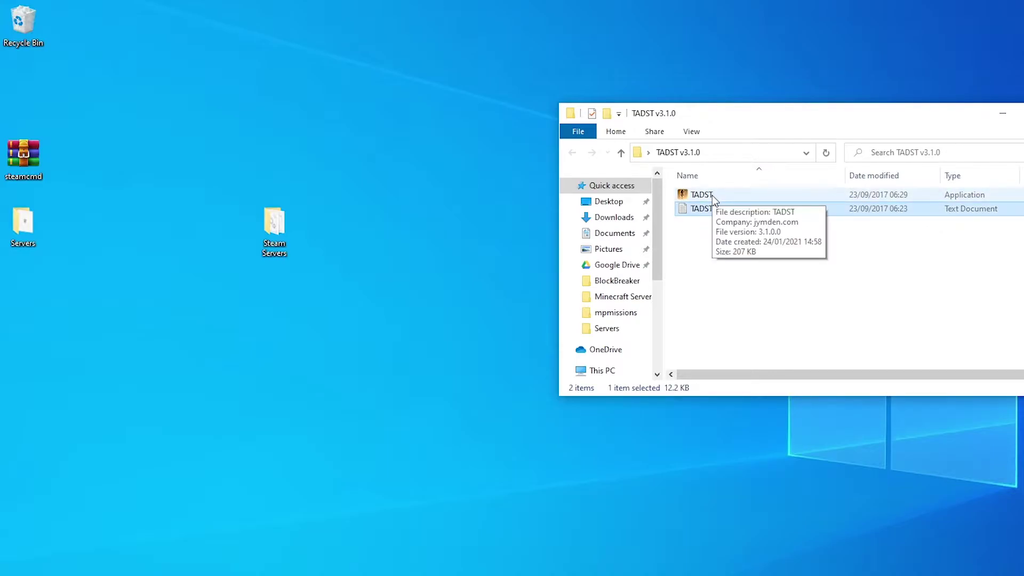
pyautogui.click(712, 197)
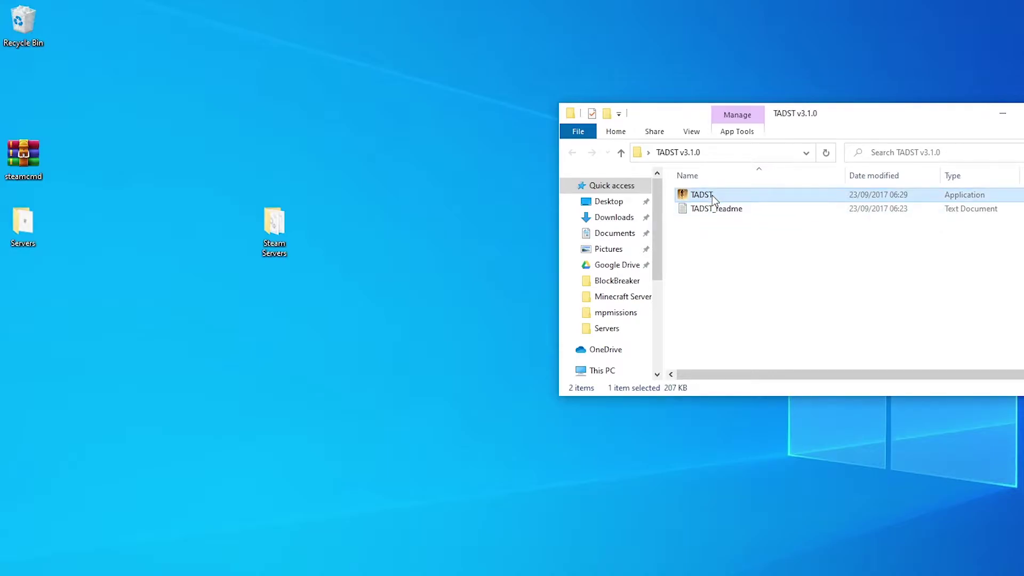
# - Open Steam Servers > steamapps > common > Arma 3 Server and drag TADST into it
pyautogui.click(276, 238)
pyautogui.doubleClick(275, 238)
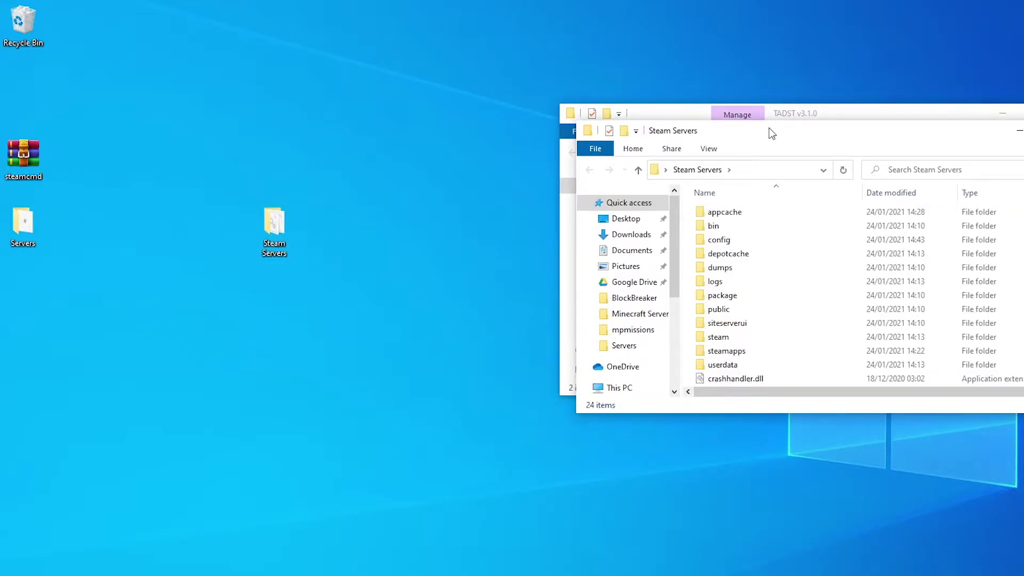
pyautogui.moveTo(769, 130); pyautogui.dragTo(329, 144)
pyautogui.scroll(-4, 352, 272)
pyautogui.scroll(4, 341, 272)
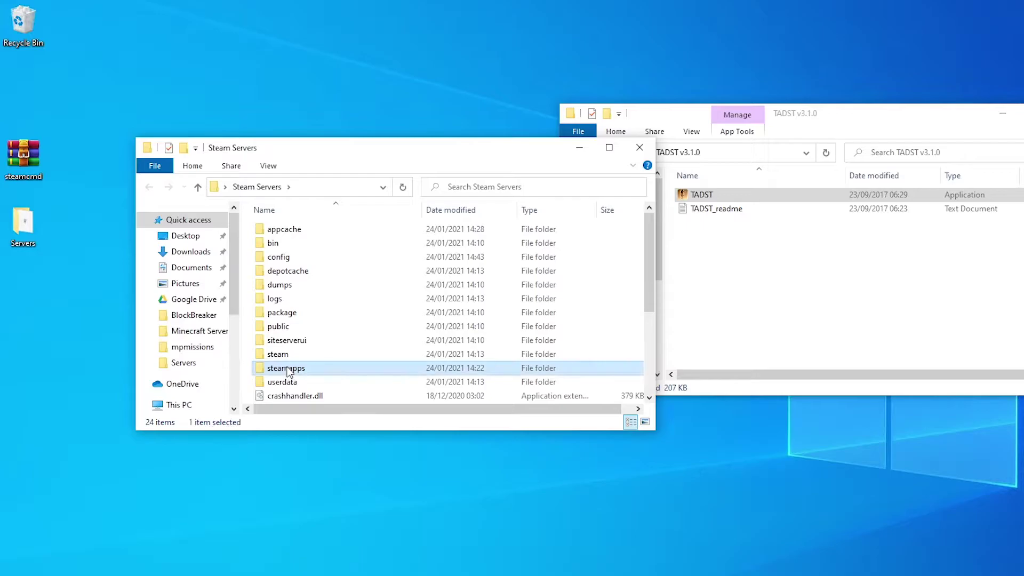
pyautogui.doubleClick(280, 368)
pyautogui.click(283, 231)
pyautogui.doubleClick(281, 230)
pyautogui.doubleClick(281, 229)
pyautogui.scroll(-7, 273, 275)
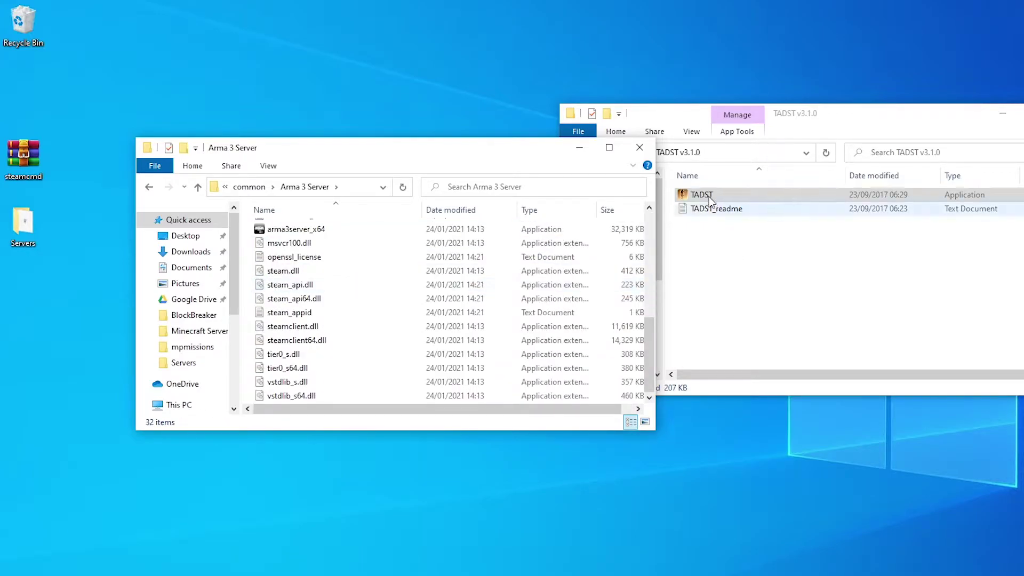
pyautogui.moveTo(702, 195); pyautogui.dragTo(250, 315)
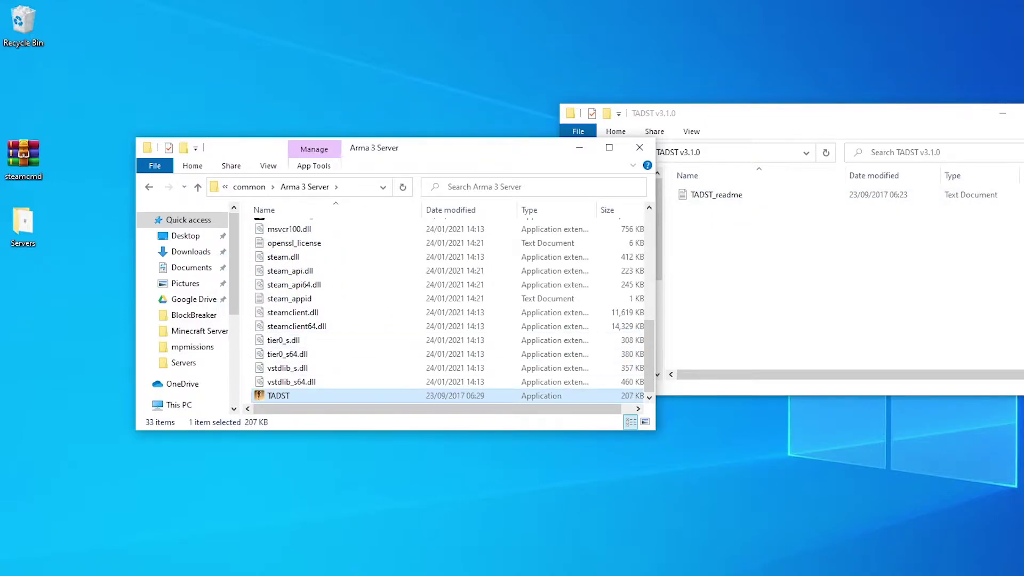
# - Enter server name For Noobs, a join password and an admin password, and tick Persistent Battlefield
pyautogui.click(1002, 113)
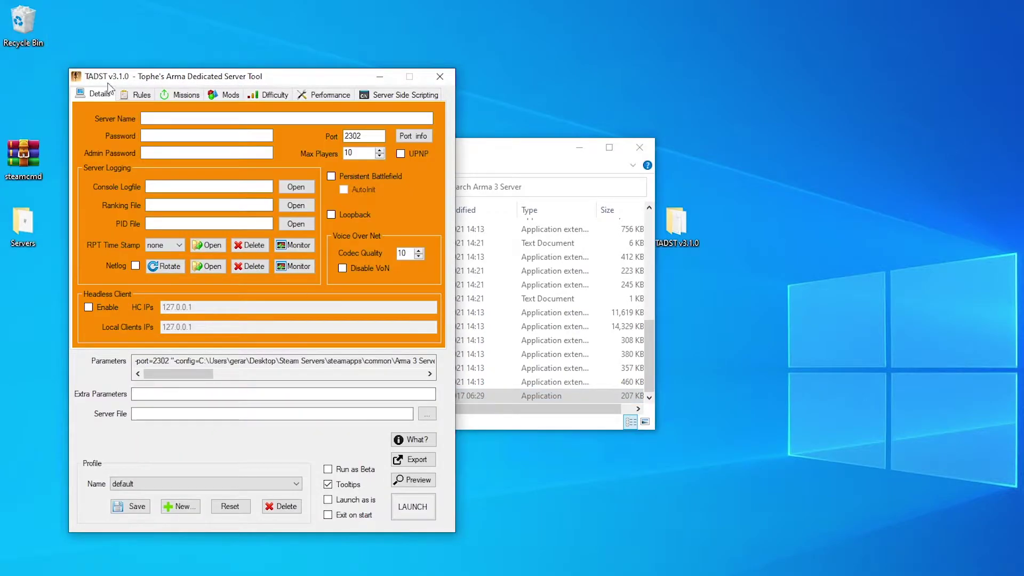
pyautogui.moveTo(177, 81); pyautogui.dragTo(291, 108)
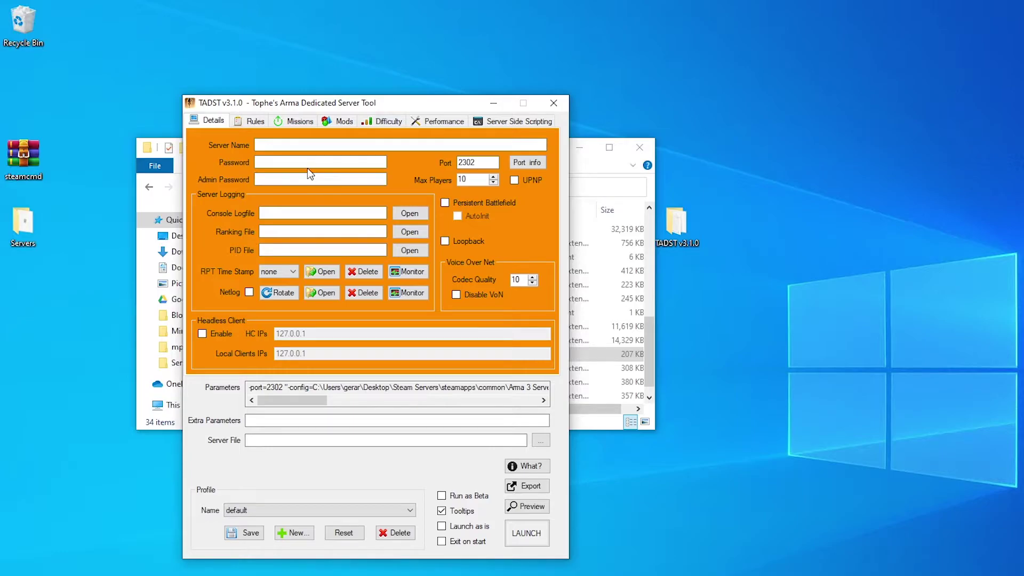
pyautogui.click(320, 162)
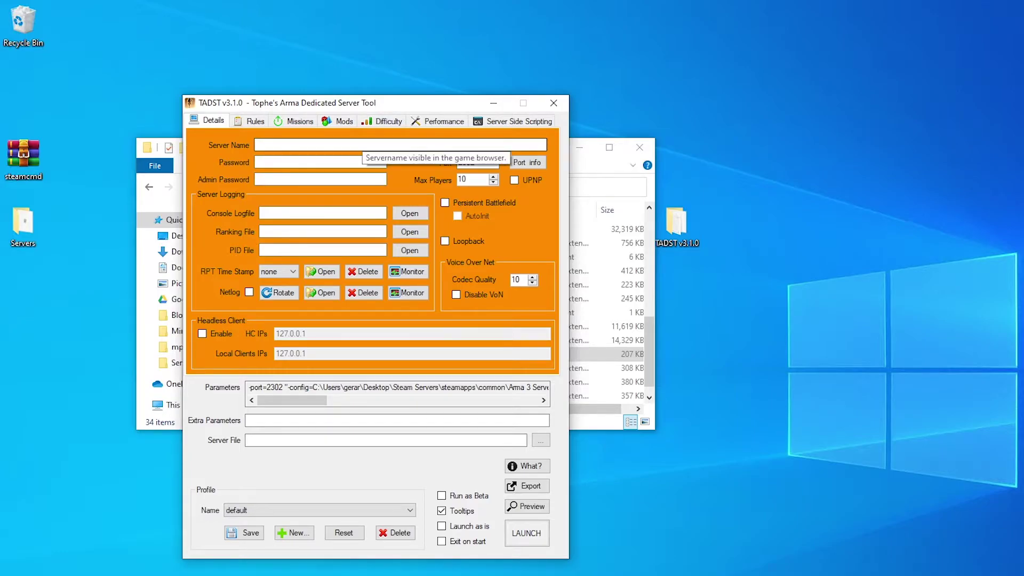
pyautogui.click(365, 144)
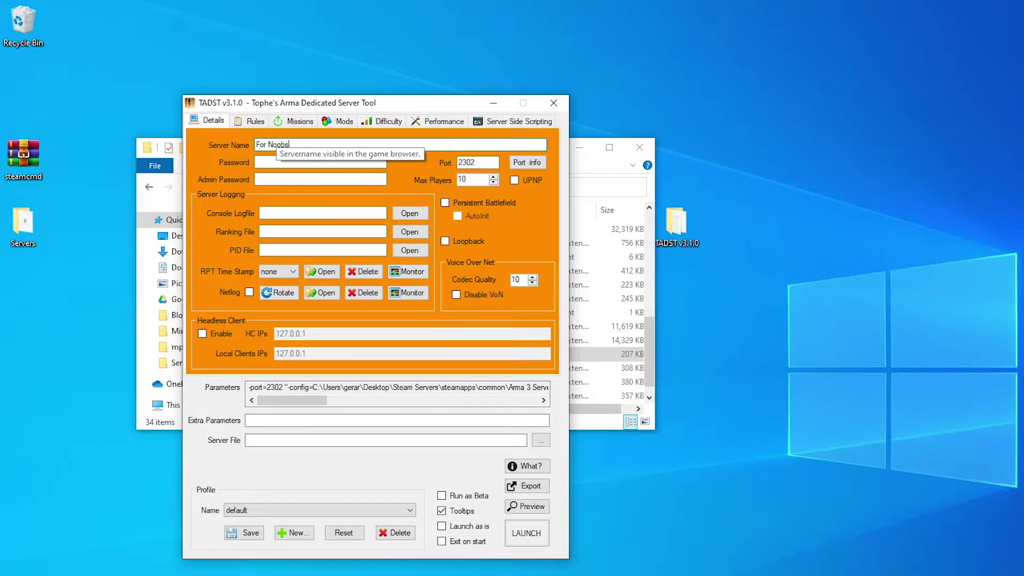
pyautogui.click(294, 162)
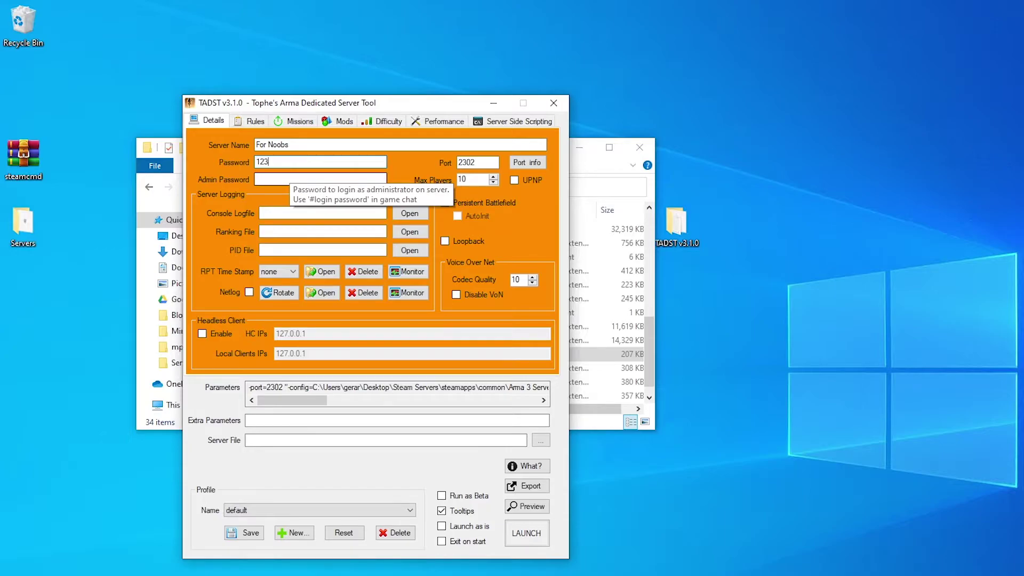
pyautogui.click(291, 179)
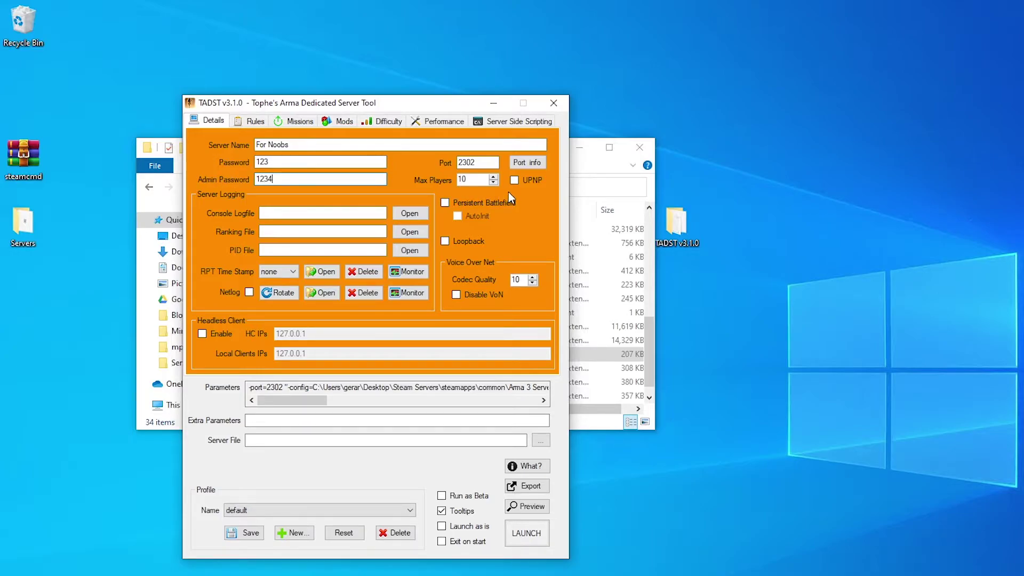
pyautogui.click(445, 203)
# - Set the Server File to arma3server_x64 from the Arma 3 Server folder
pyautogui.click(545, 442)
pyautogui.scroll(-2, 406, 329)
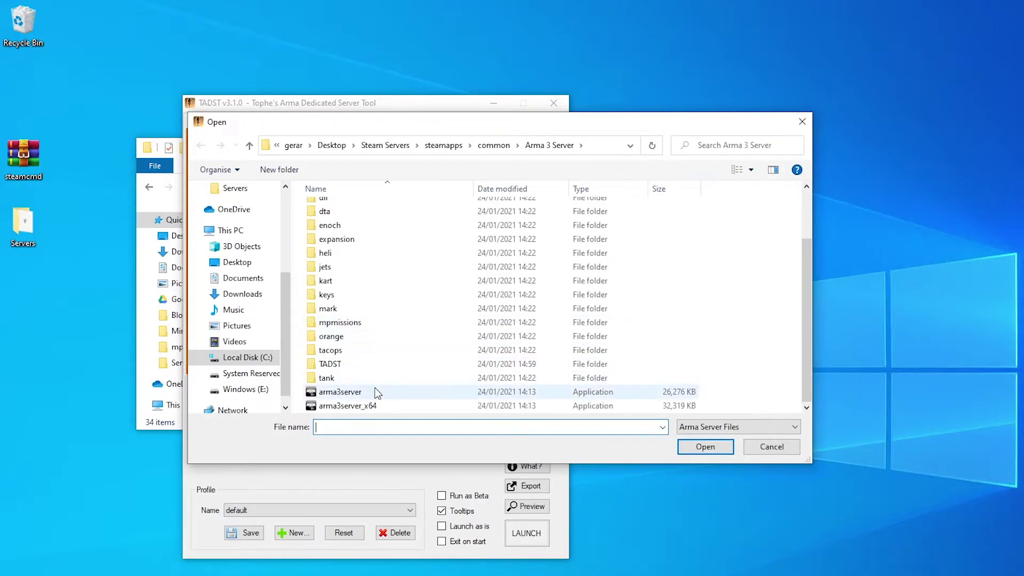
pyautogui.click(365, 409)
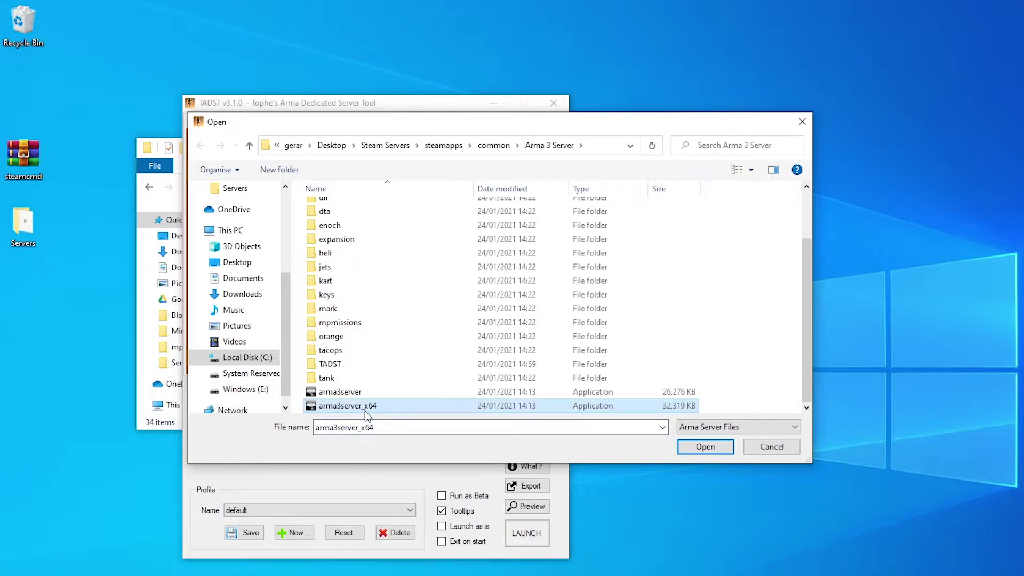
pyautogui.doubleClick(368, 408)
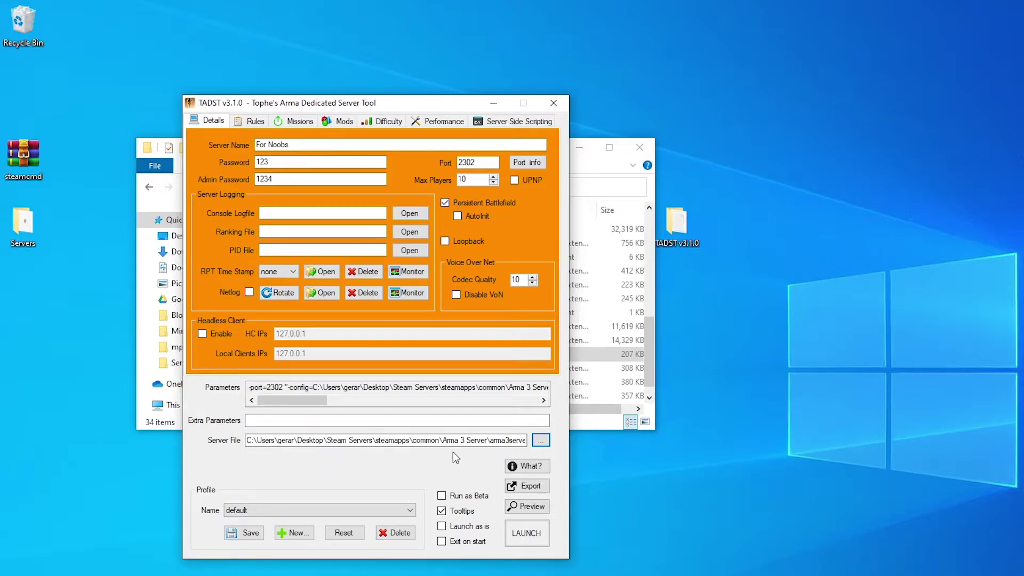
# - Check the saved profiles list without changing it and briefly view the Arma 3 Server folder
pyautogui.click(396, 511)
pyautogui.click(385, 511)
pyautogui.click(608, 176)
pyautogui.scroll(7, 341, 299)
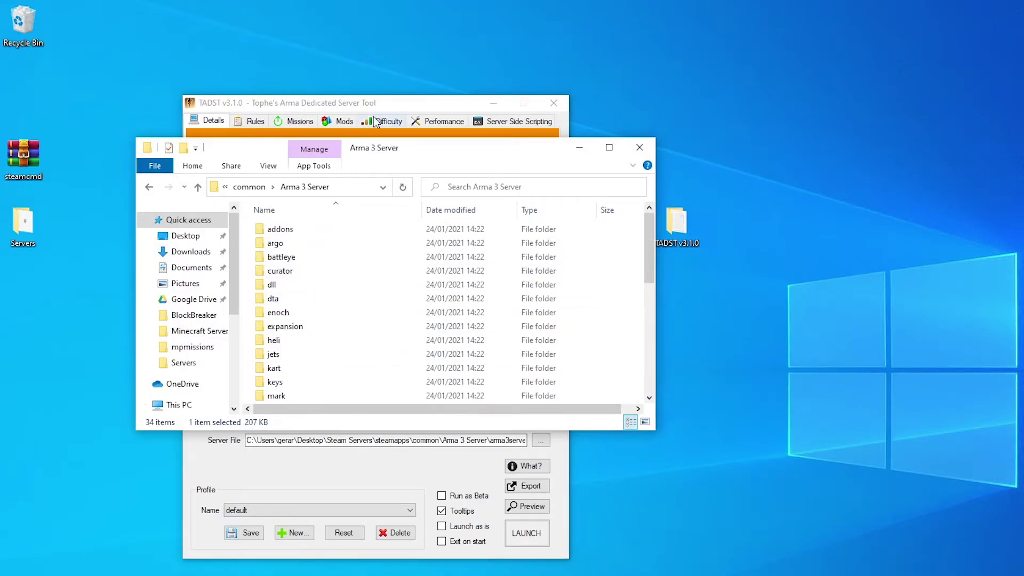
pyautogui.click(392, 105)
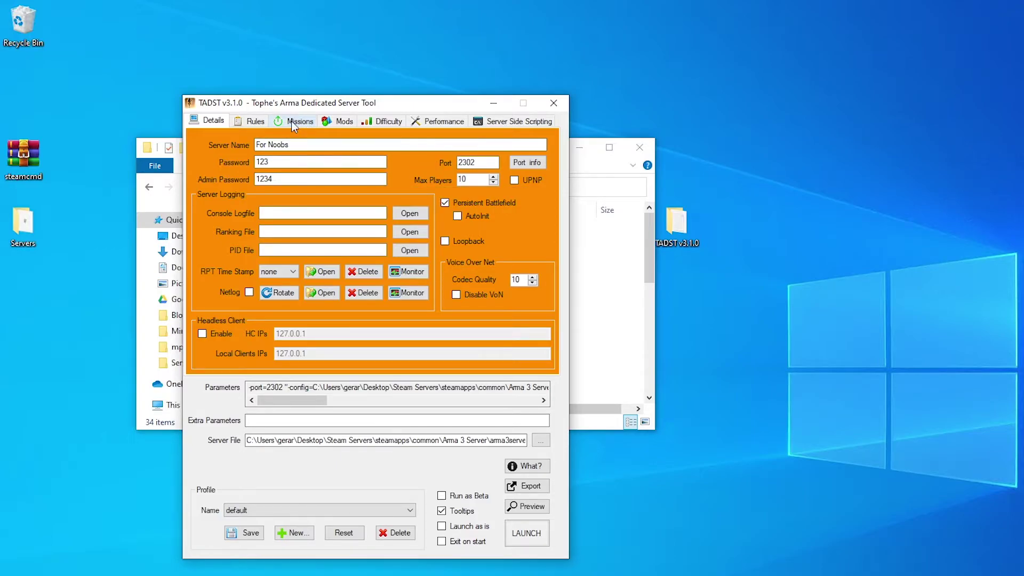
# - Look over the Missions and Rules/voting tabs
pyautogui.click(293, 121)
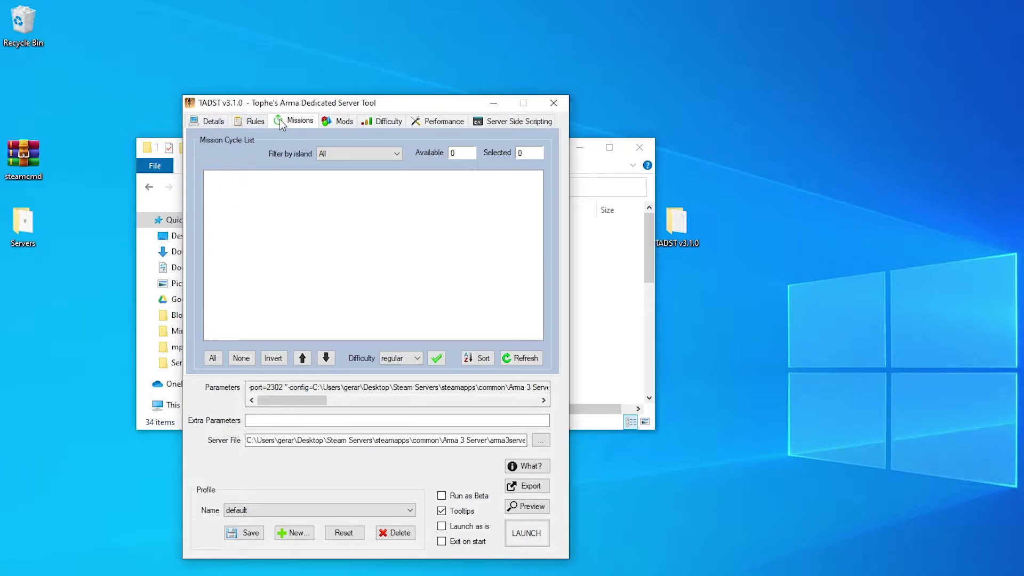
pyautogui.click(255, 121)
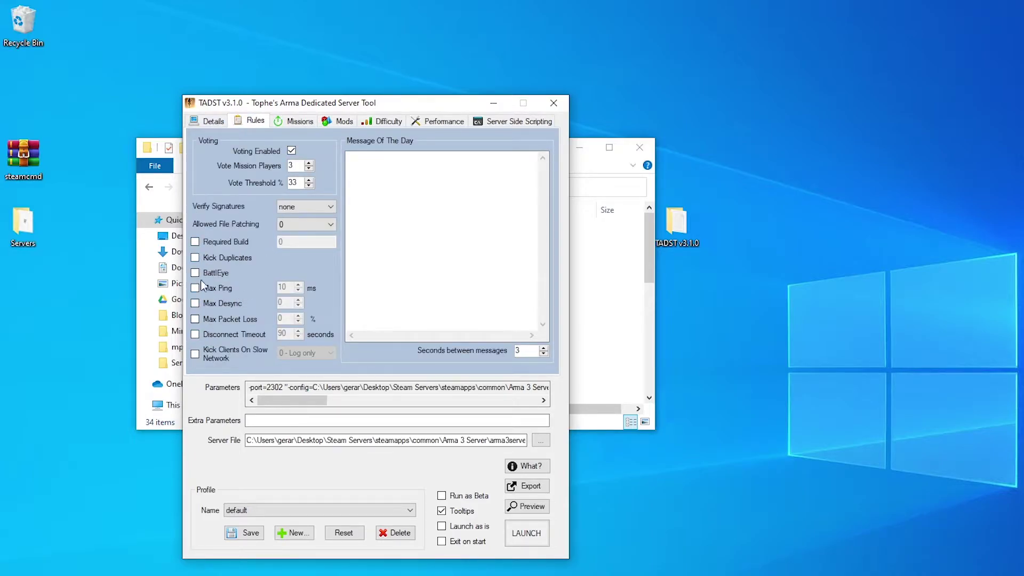
pyautogui.click(289, 122)
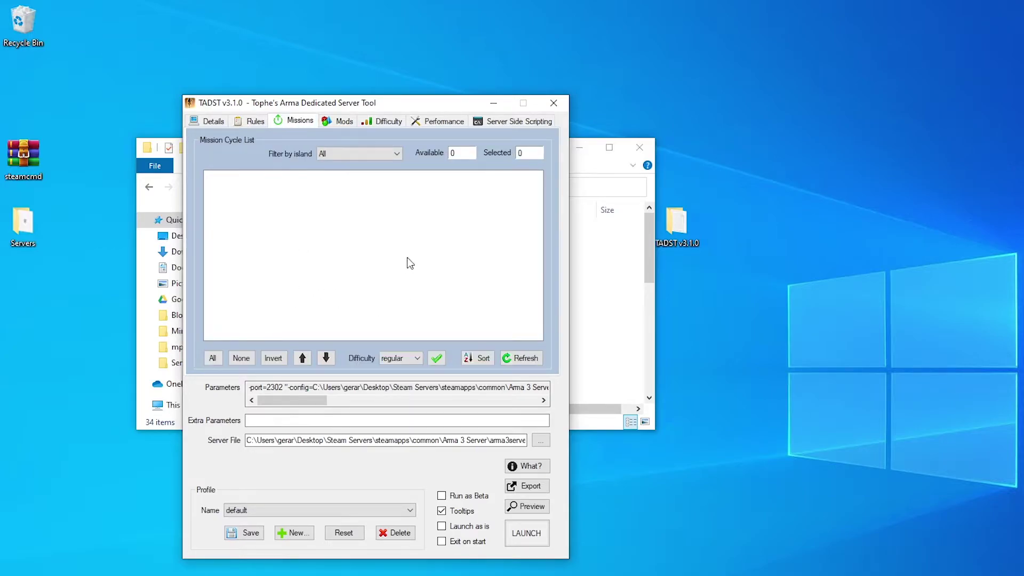
# - On the Mods tab, tick jets, kart, mark and tacops, then enable all ten mods
pyautogui.click(337, 121)
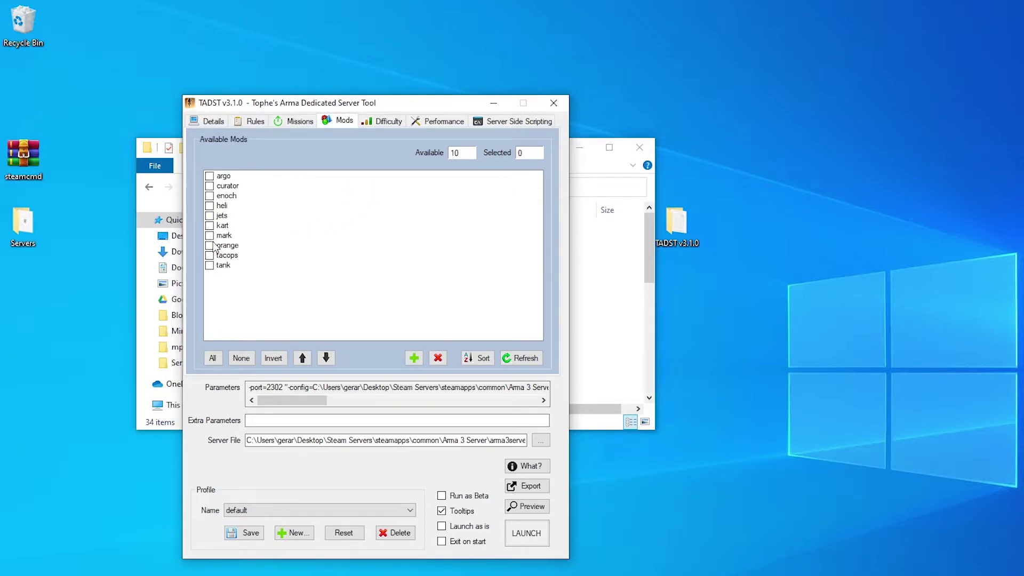
pyautogui.click(210, 226)
pyautogui.click(210, 216)
pyautogui.click(210, 216)
pyautogui.click(210, 226)
pyautogui.click(210, 235)
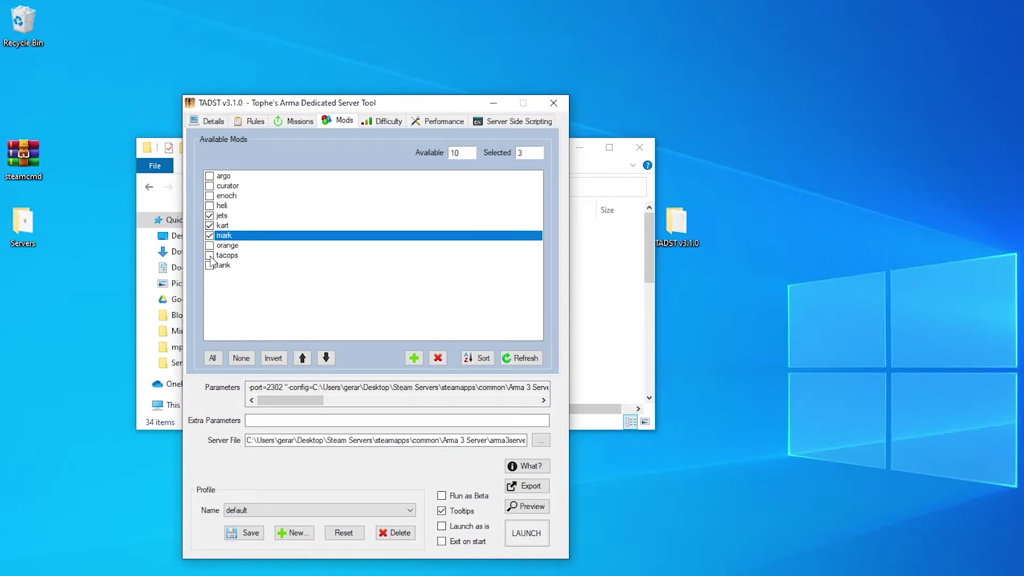
pyautogui.click(210, 255)
pyautogui.click(212, 358)
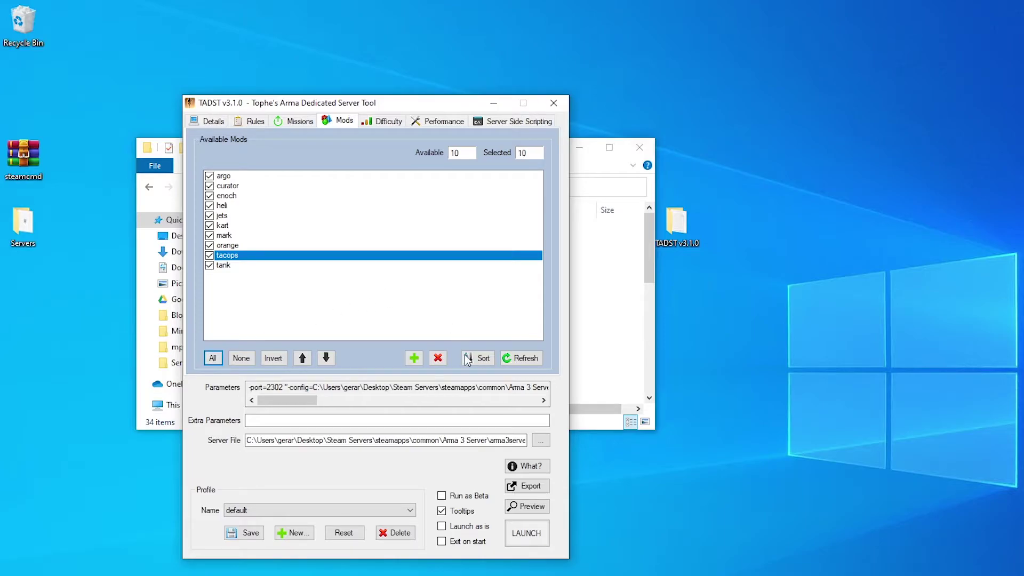
# - Review the Difficulty and Performance tabs, then return to Details
pyautogui.click(377, 123)
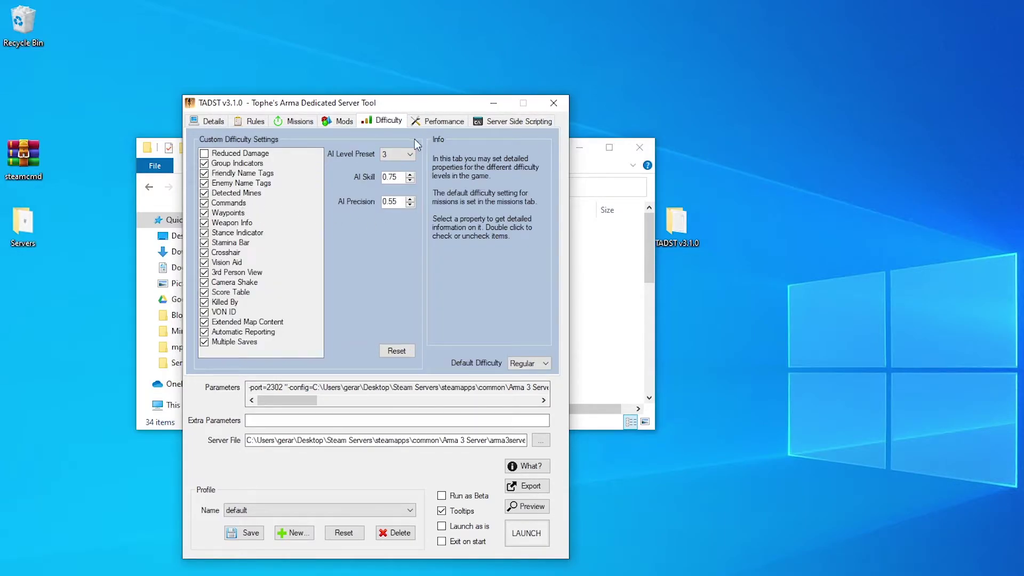
pyautogui.click(445, 121)
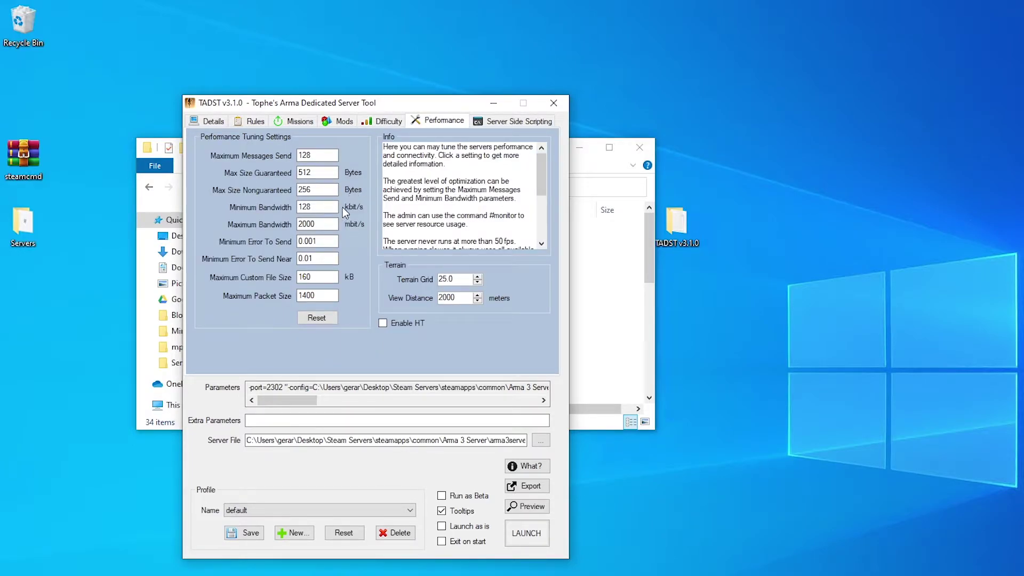
pyautogui.click(209, 121)
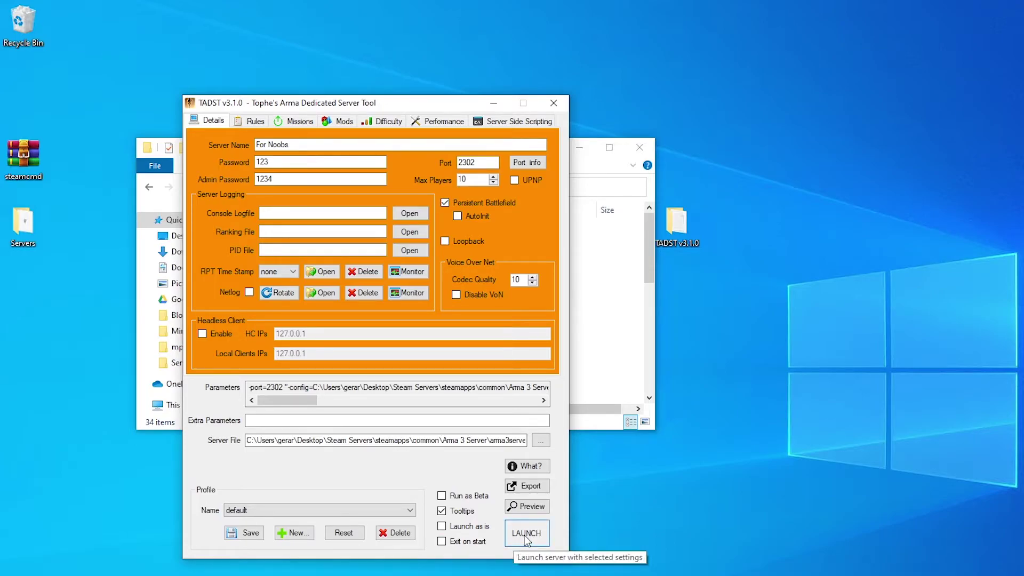
# - Launch the dedicated server and allow it through the firewall. Close its console once it reports game port 2302
pyautogui.click(527, 536)
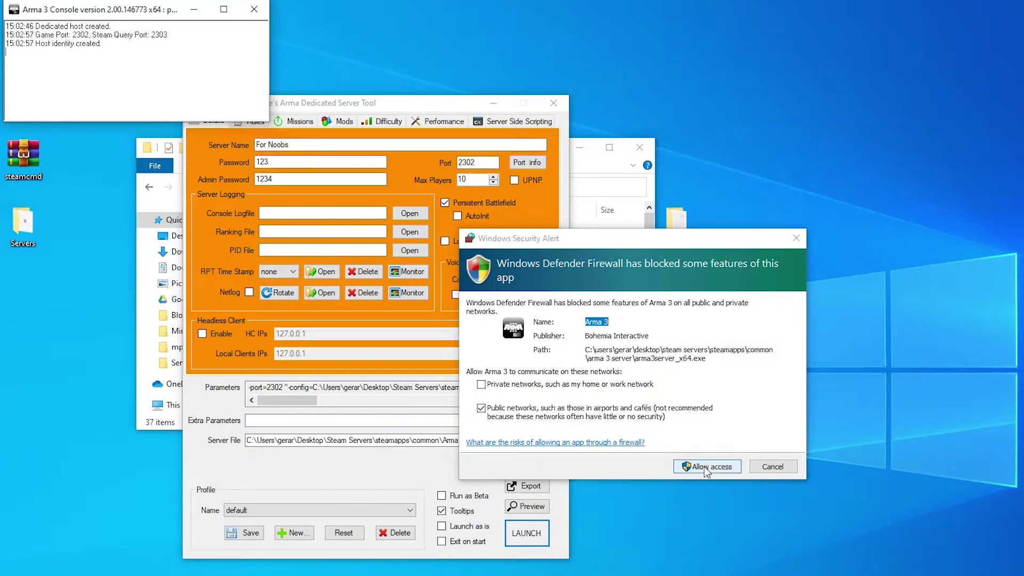
pyautogui.click(707, 466)
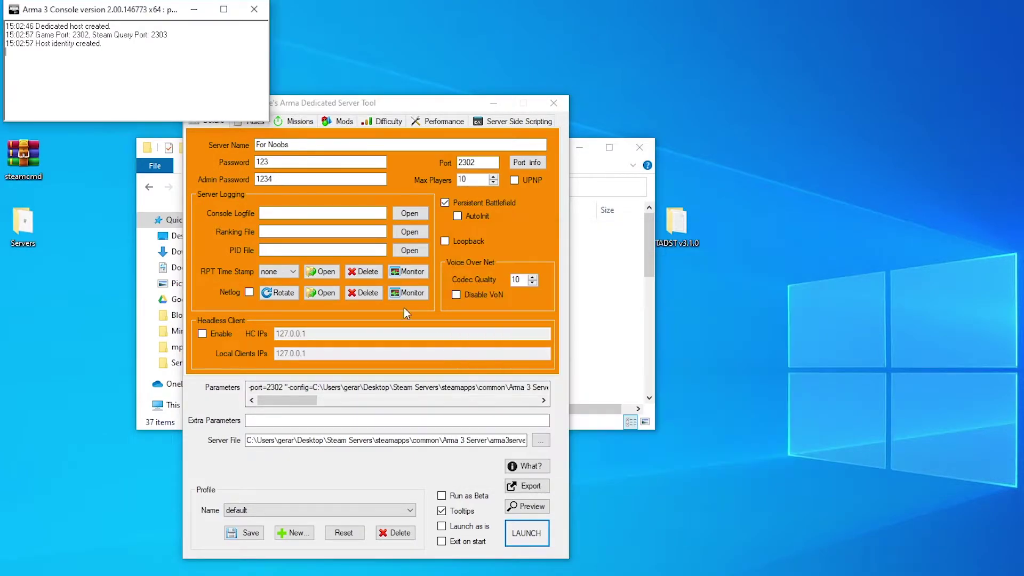
pyautogui.moveTo(41, 35); pyautogui.dragTo(89, 35)
pyautogui.click(154, 34)
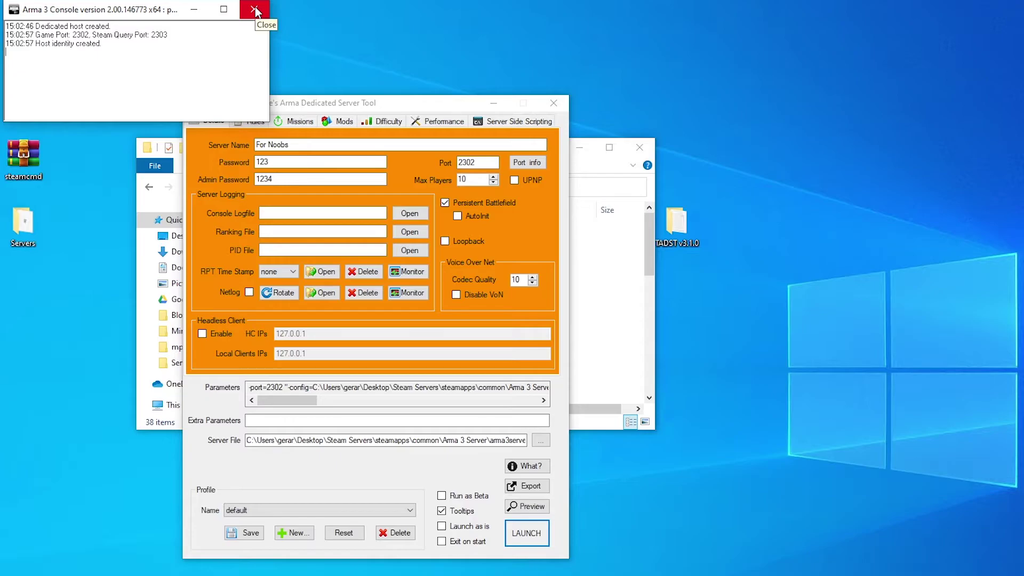
pyautogui.click(255, 10)
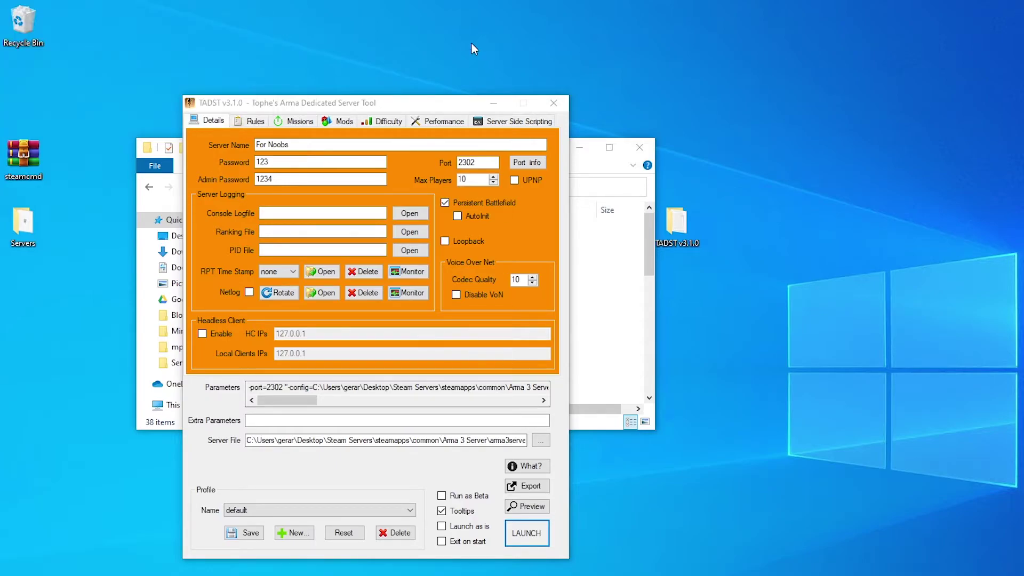
# - Move TADST aside and open the Arma 3 Server's mpmissions folder
pyautogui.moveTo(549, 102); pyautogui.dragTo(862, 76)
pyautogui.click(608, 95)
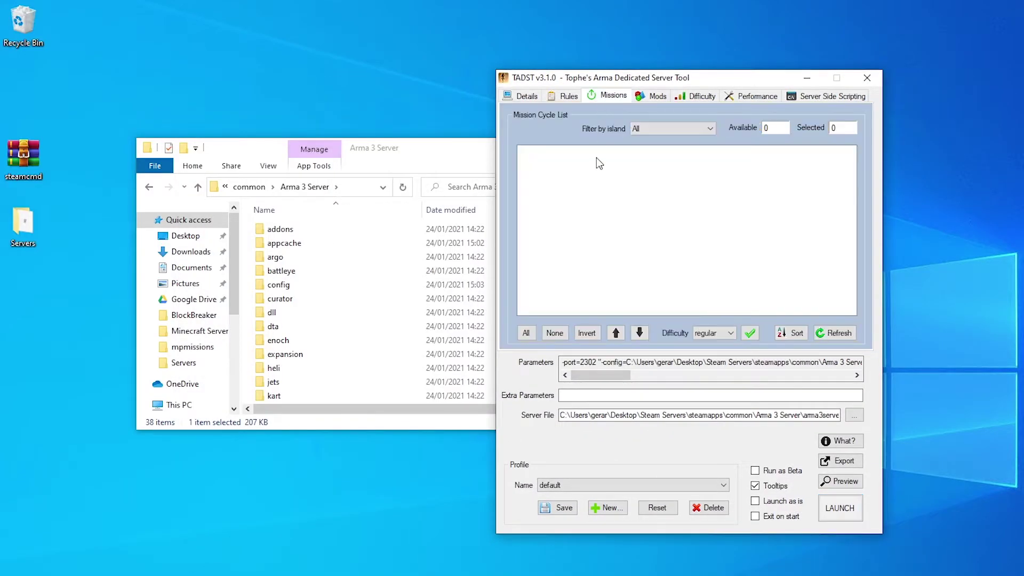
pyautogui.moveTo(768, 79); pyautogui.dragTo(1022, 69)
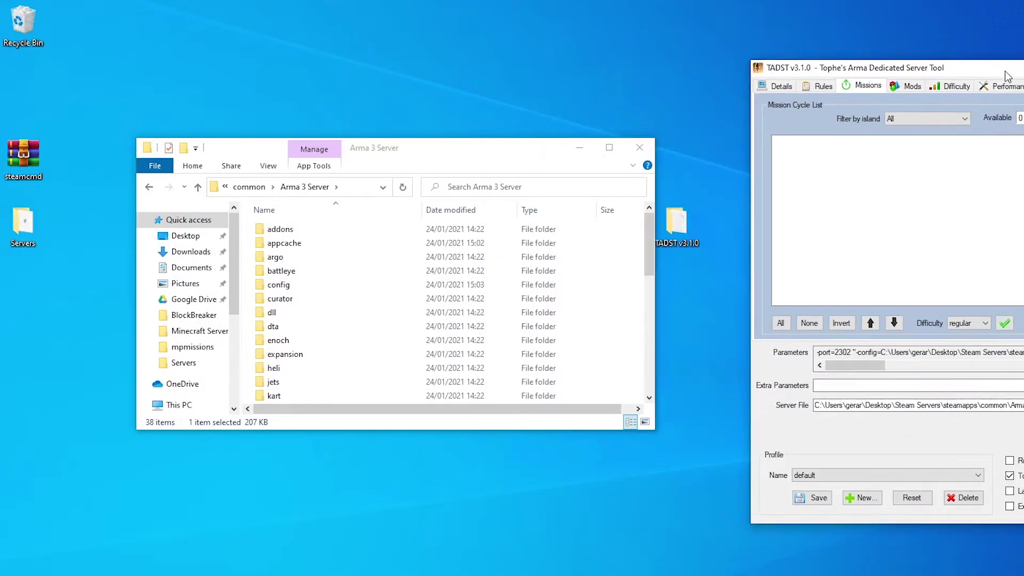
pyautogui.scroll(-4, 379, 347)
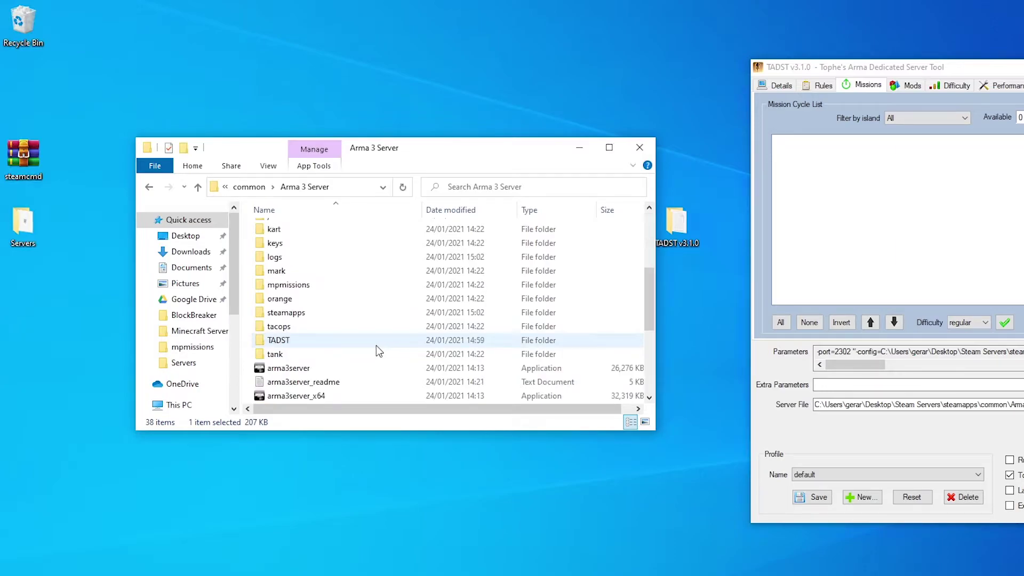
pyautogui.scroll(1, 337, 315)
pyautogui.click(288, 323)
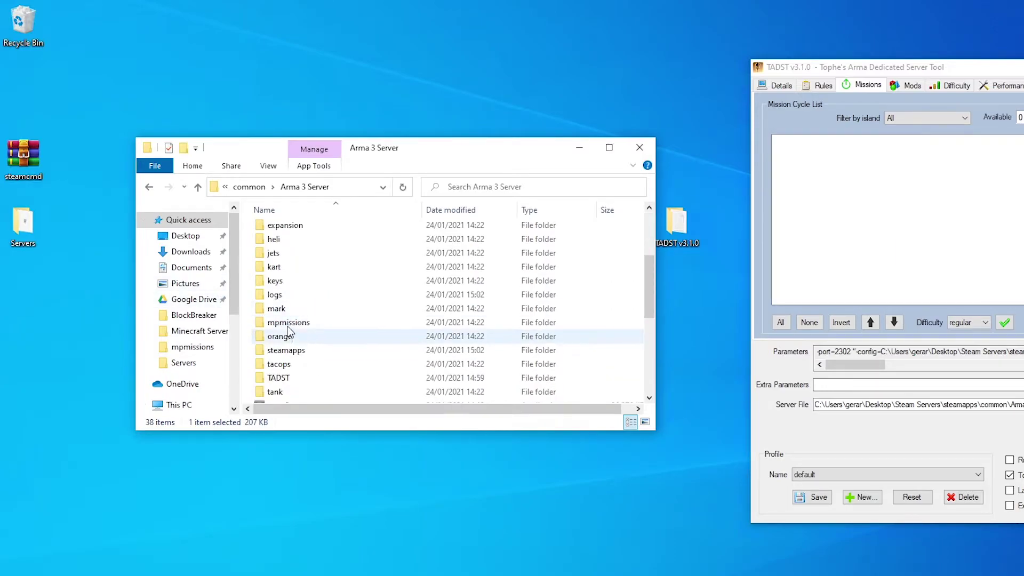
pyautogui.doubleClick(287, 322)
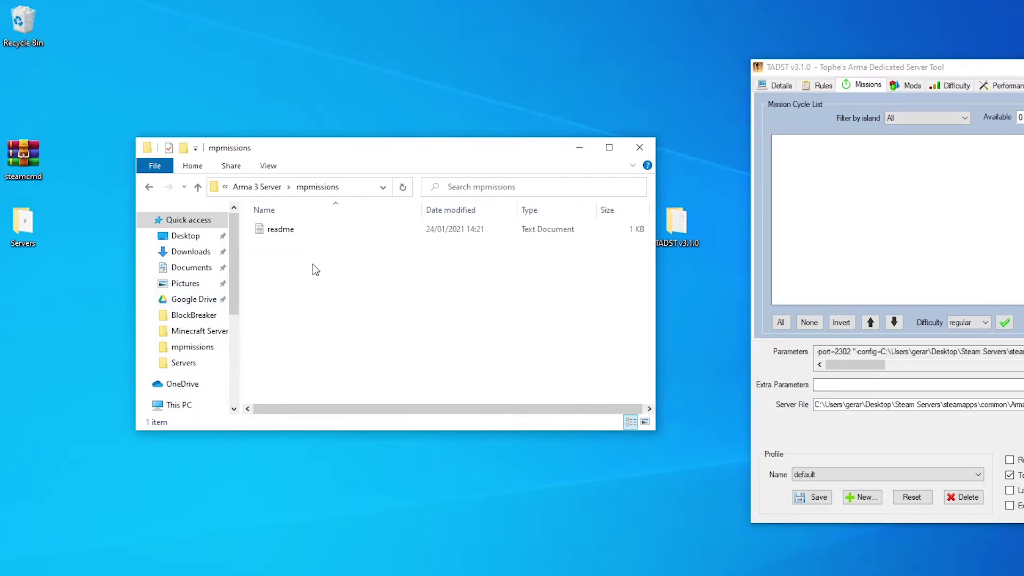
# - Switch to the other File Explorer window and show This PC's drives and folders
pyautogui.hotkey('alt', 'Tab')
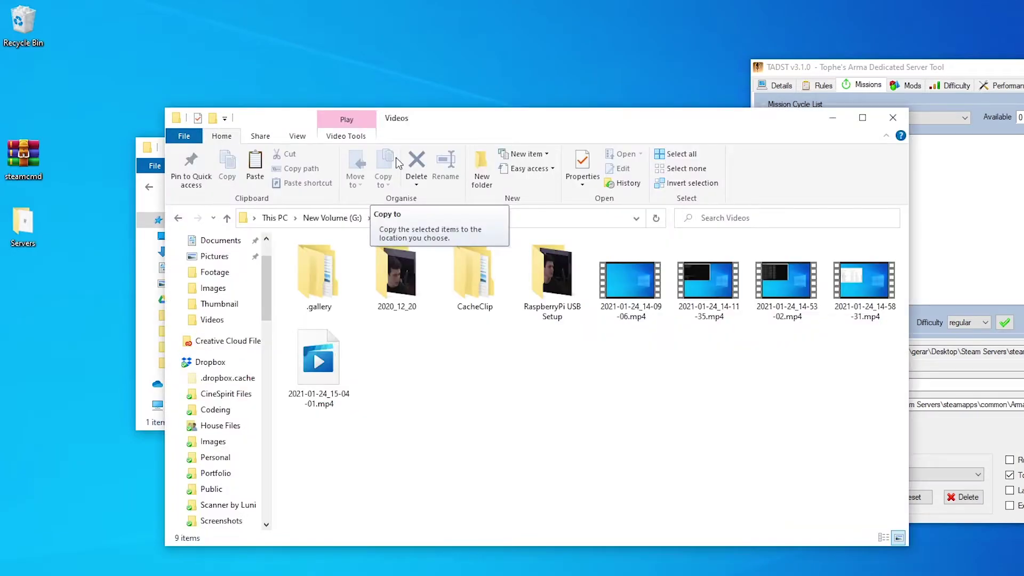
pyautogui.scroll(1, 229, 310)
pyautogui.scroll(-7, 216, 368)
pyautogui.scroll(7, 216, 368)
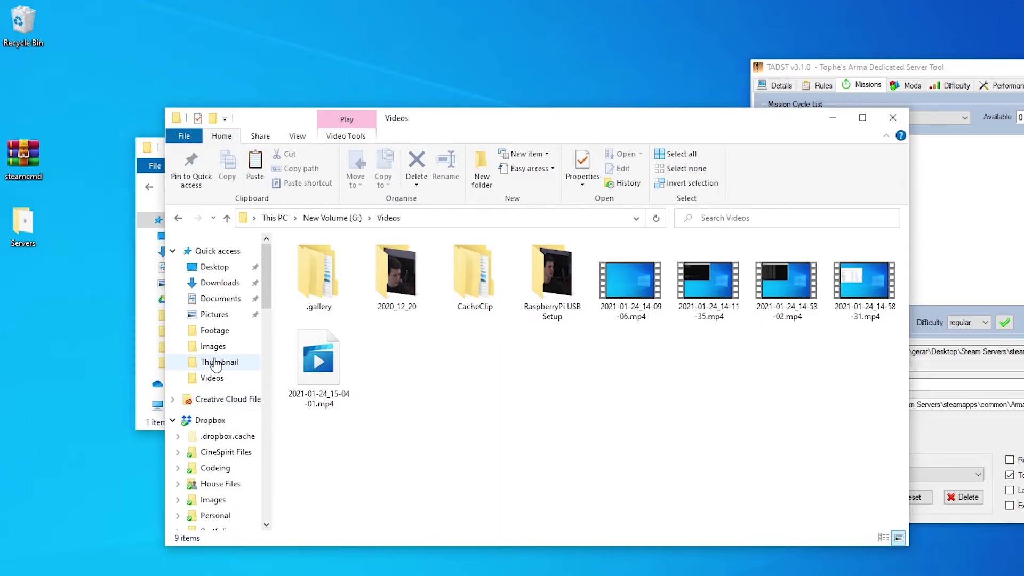
pyautogui.scroll(-12, 216, 427)
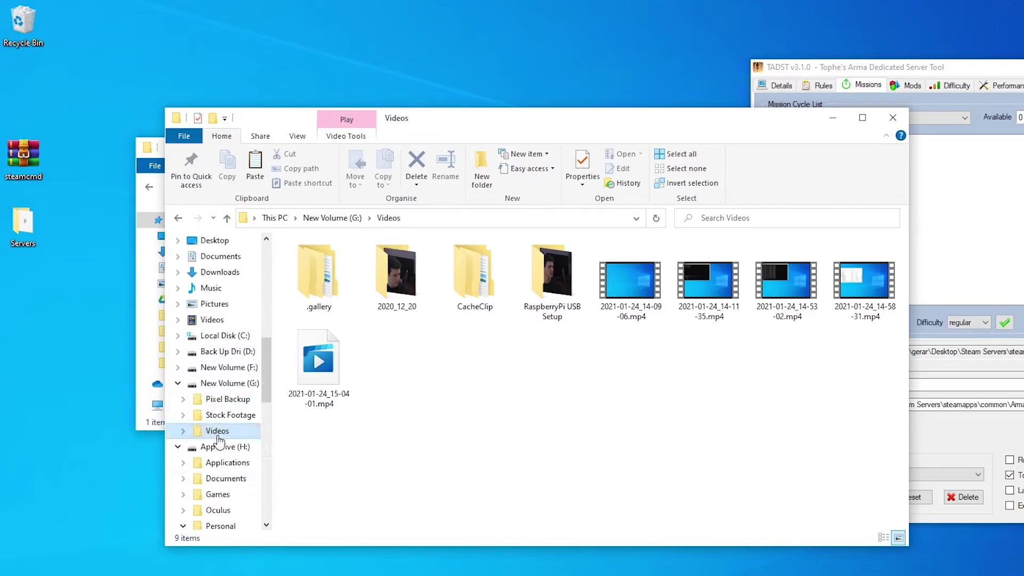
pyautogui.scroll(5, 223, 424)
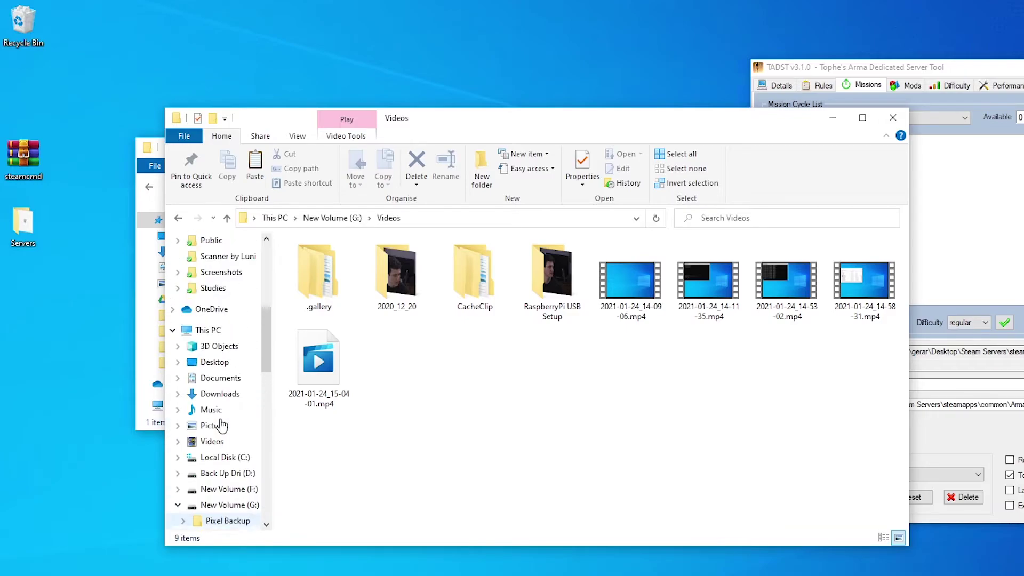
pyautogui.click(208, 330)
pyautogui.scroll(-2, 384, 384)
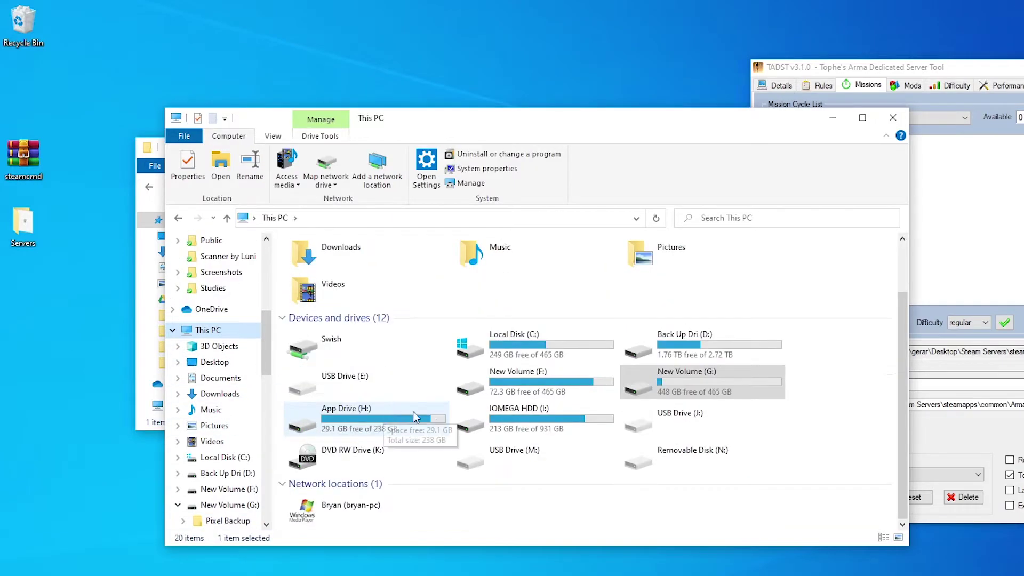
pyautogui.scroll(2, 352, 381)
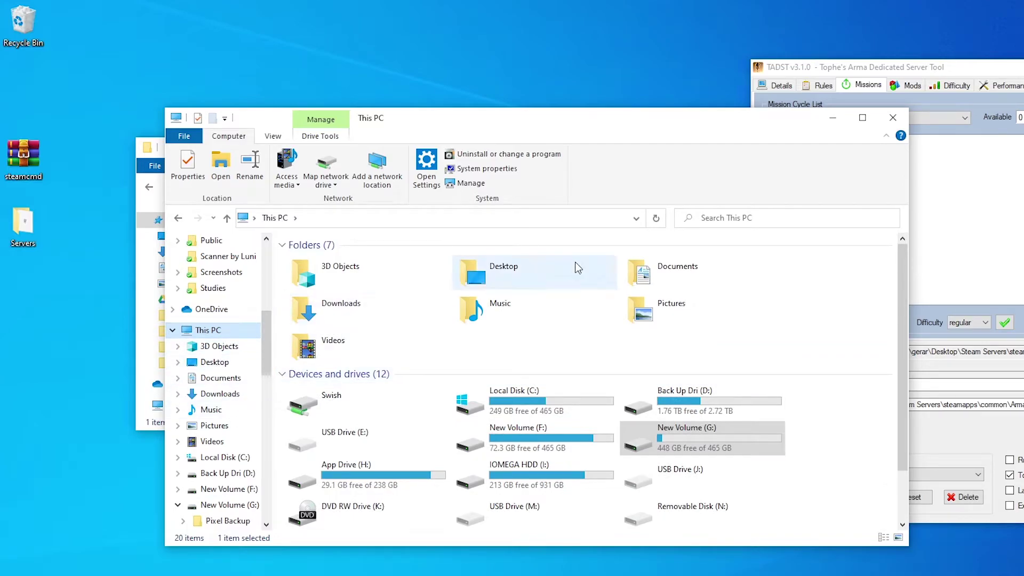
# - Browse Documents\Arma 3\Saved\mpmissions into __cur_mp.altis, then back up to Arma 3
pyautogui.doubleClick(677, 273)
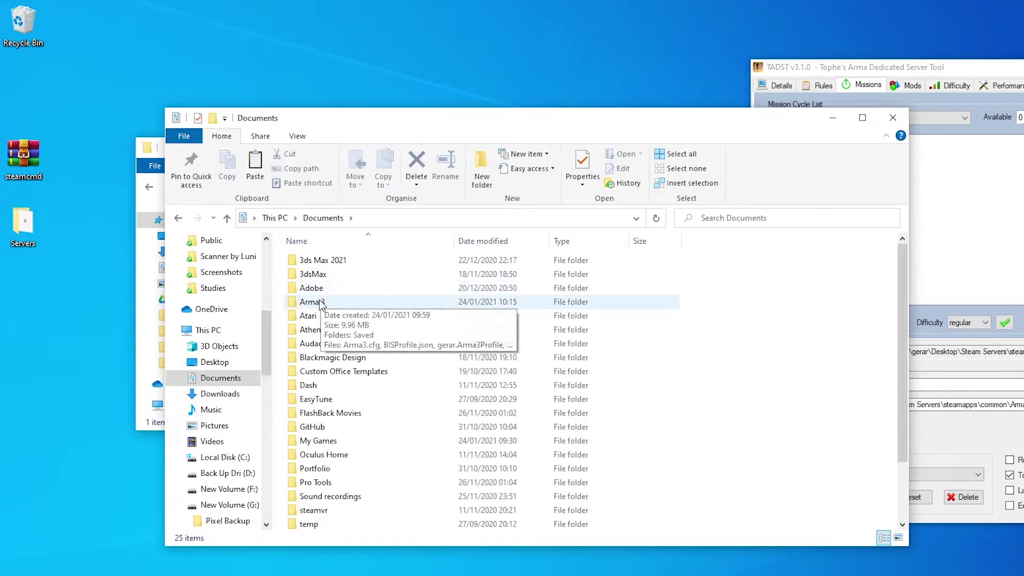
pyautogui.doubleClick(324, 297)
pyautogui.doubleClick(326, 262)
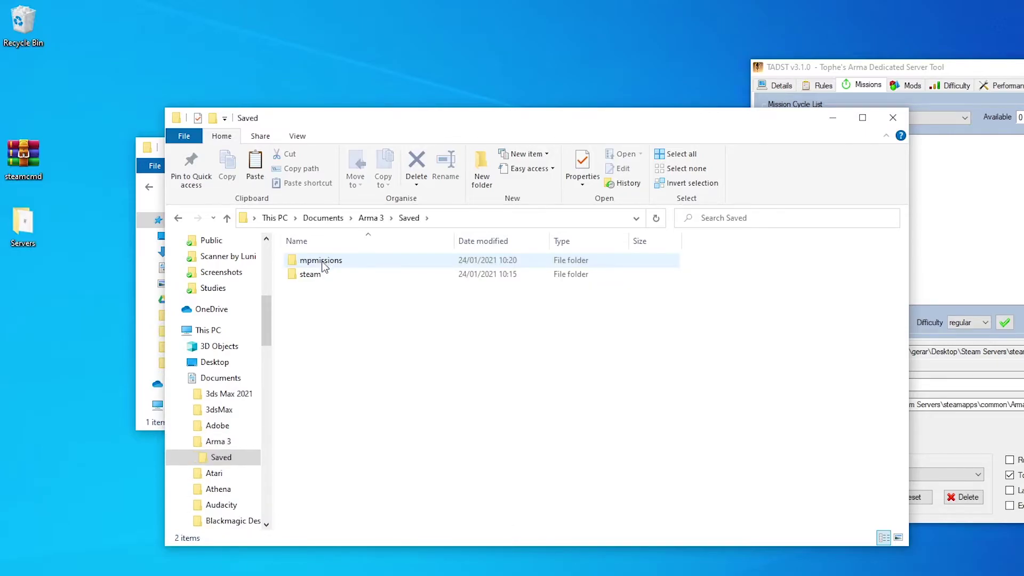
pyautogui.doubleClick(332, 263)
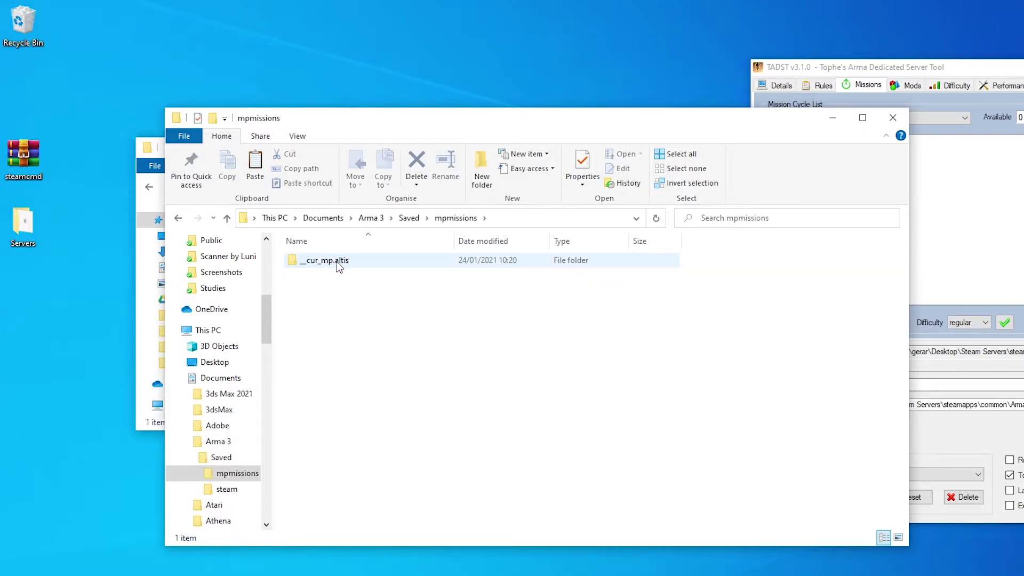
pyautogui.doubleClick(338, 262)
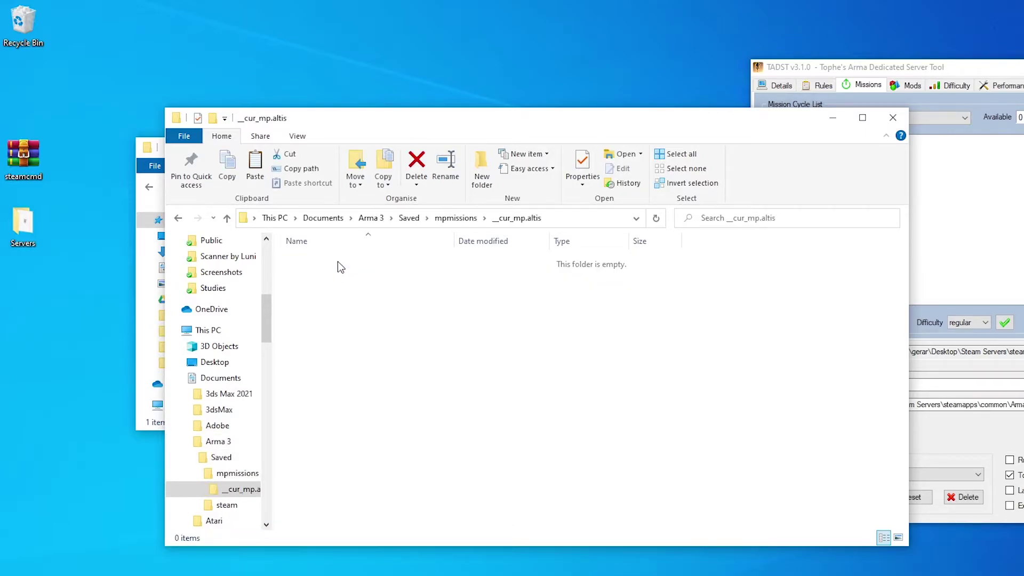
pyautogui.click(452, 219)
pyautogui.click(410, 219)
pyautogui.click(372, 219)
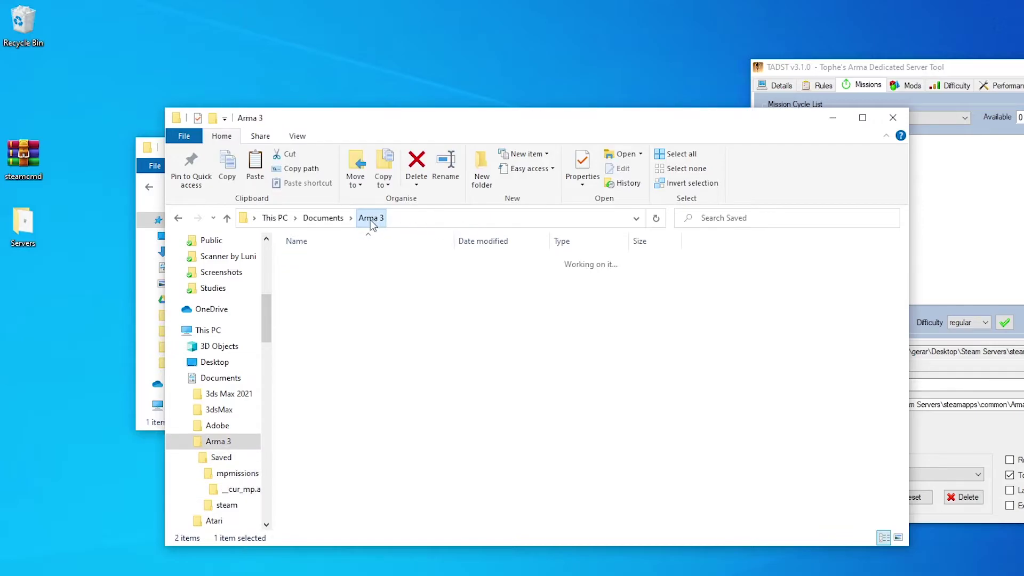
# - Open Saved\steam, find the saved coop mission's .pbo, and close that window
pyautogui.doubleClick(320, 261)
pyautogui.doubleClick(309, 274)
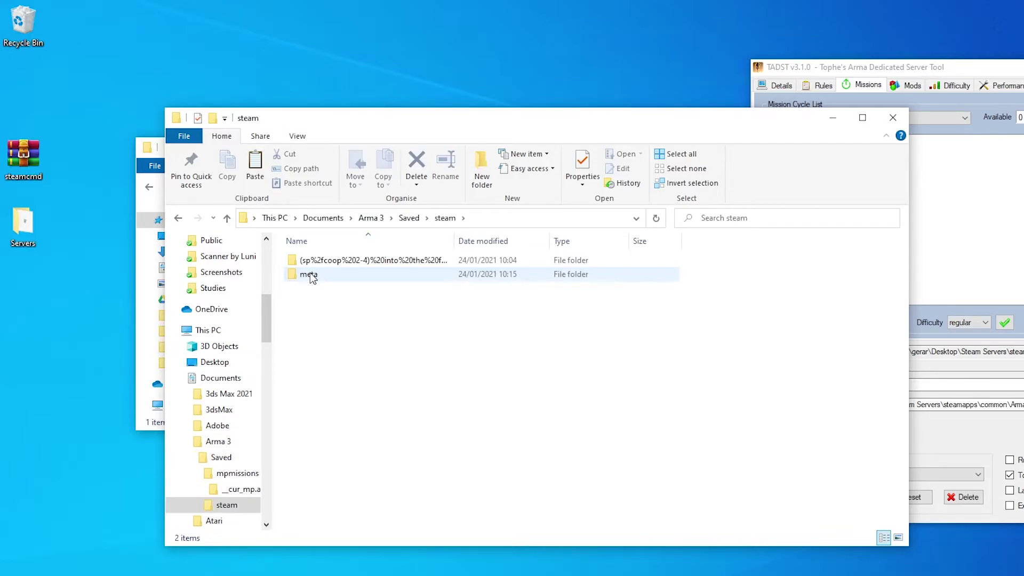
pyautogui.click(384, 261)
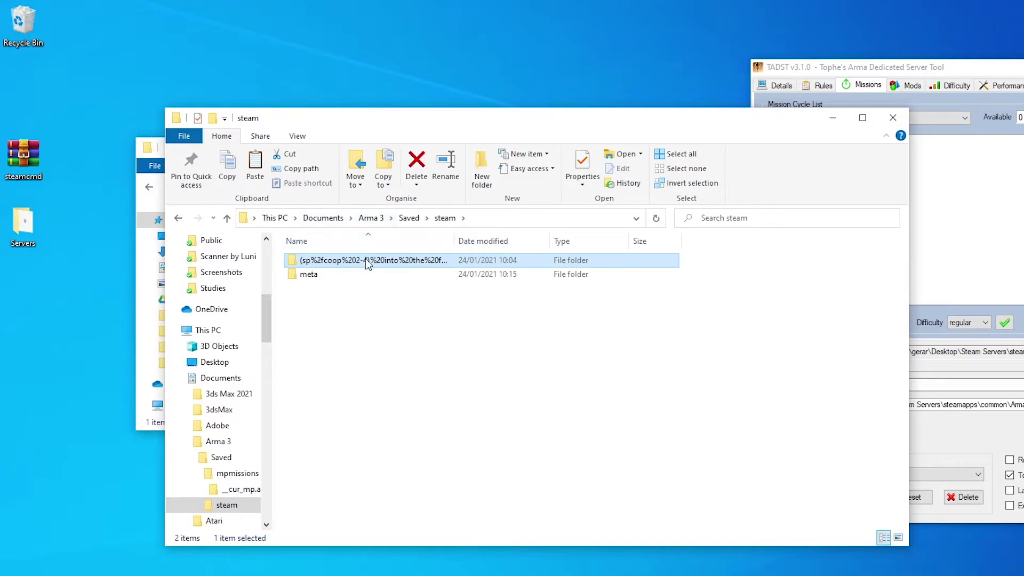
pyautogui.doubleClick(367, 261)
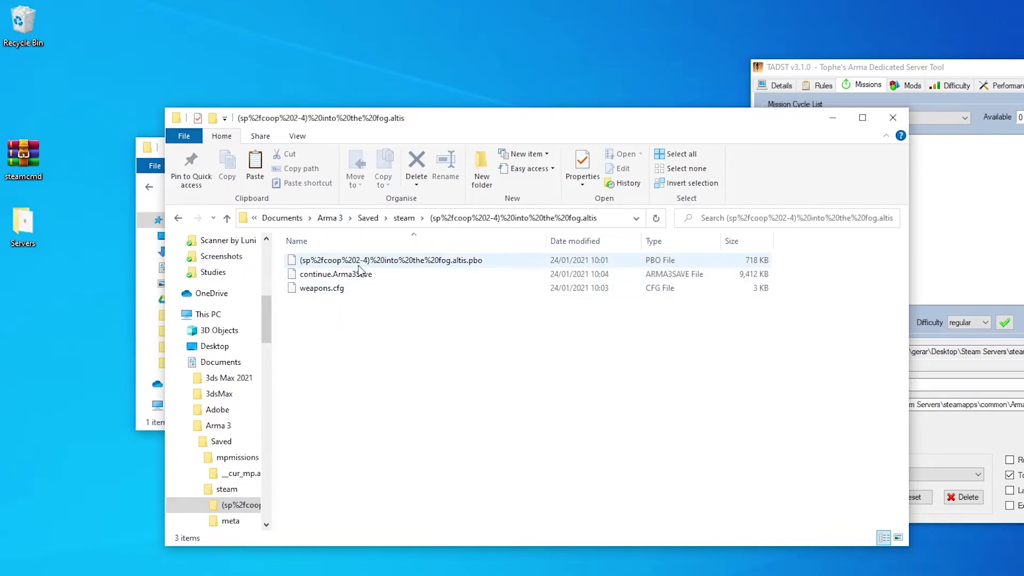
pyautogui.click(358, 263)
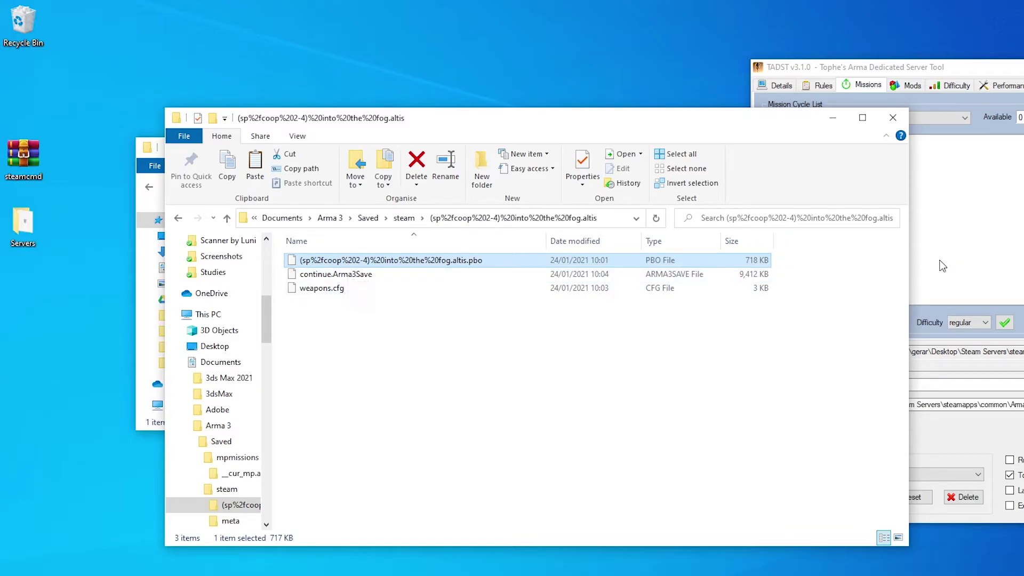
pyautogui.hotkey('ctrl', 'w')
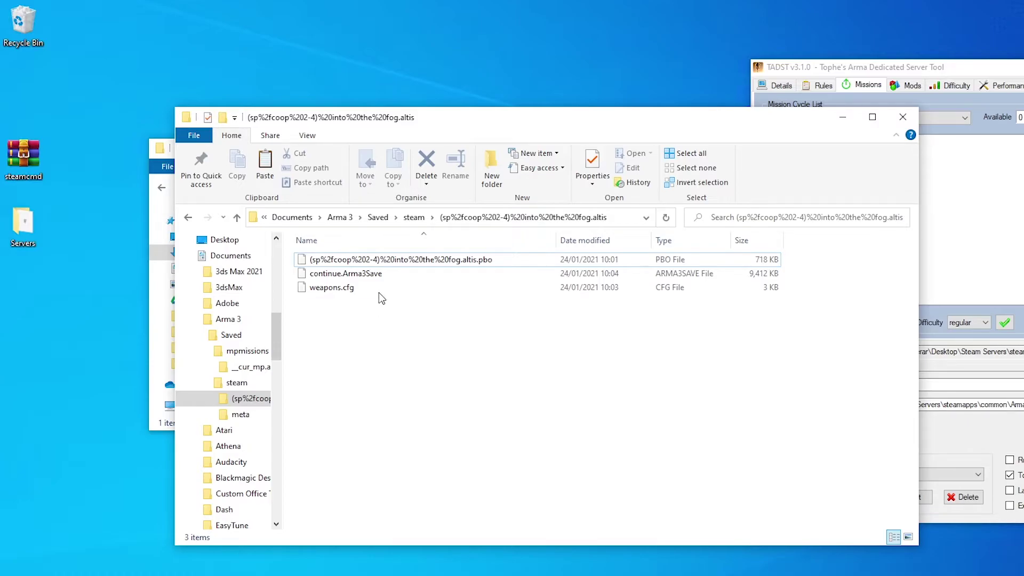
pyautogui.click(377, 259)
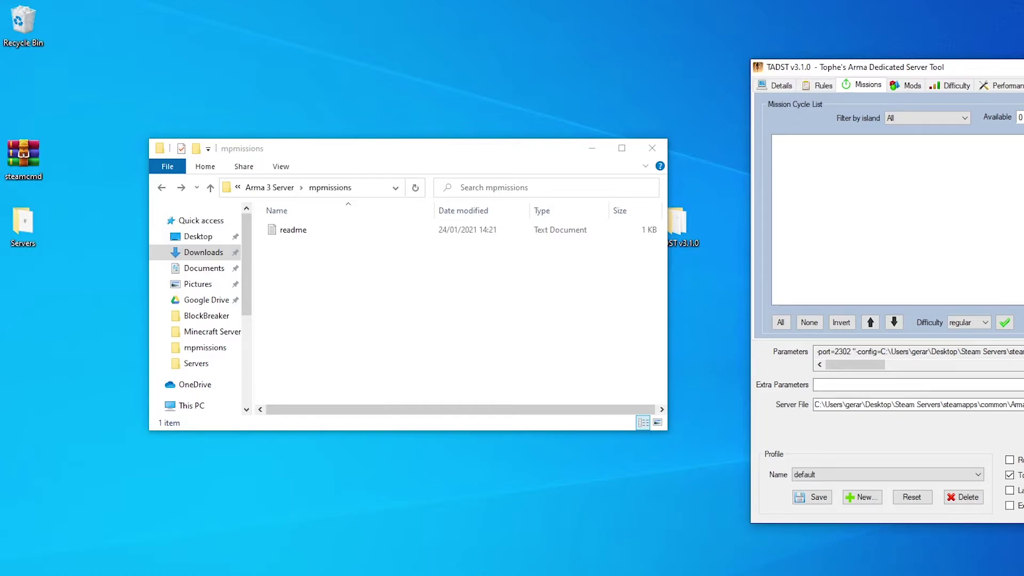
# - Open pbo_manager_v14 in WinRAR and drag the pbom_inst installer onto the desktop
pyautogui.click(211, 253)
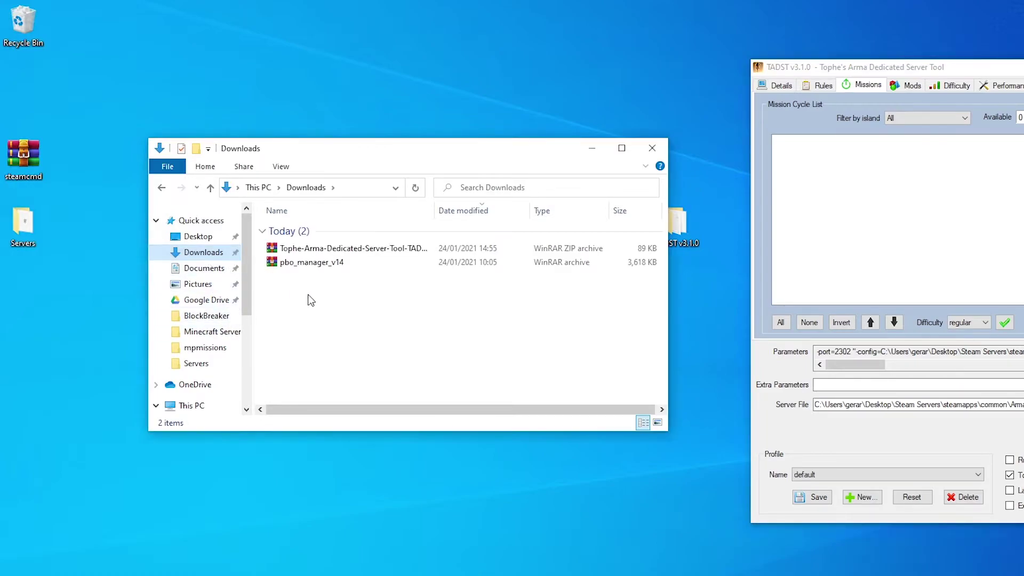
pyautogui.click(298, 262)
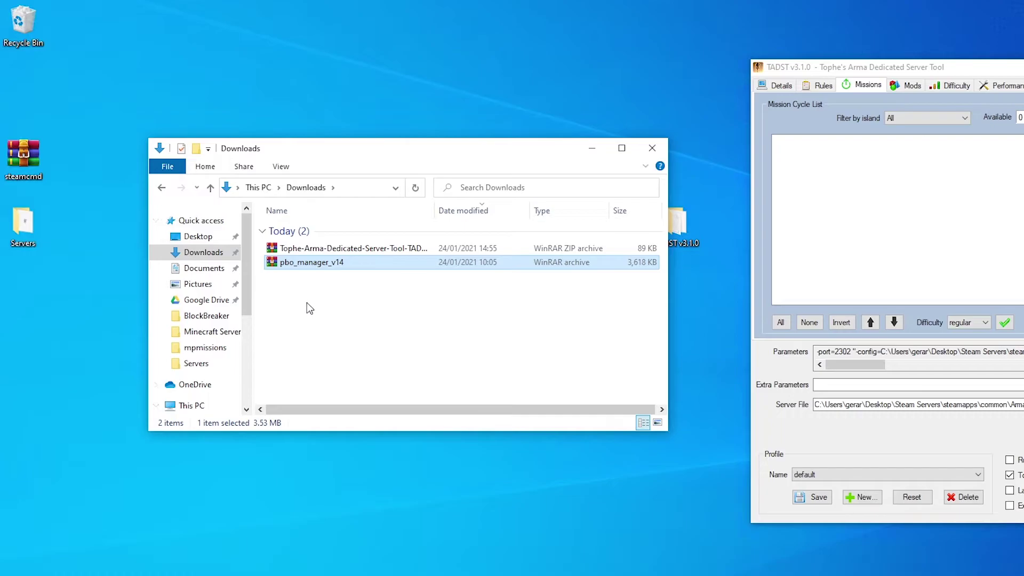
pyautogui.doubleClick(316, 262)
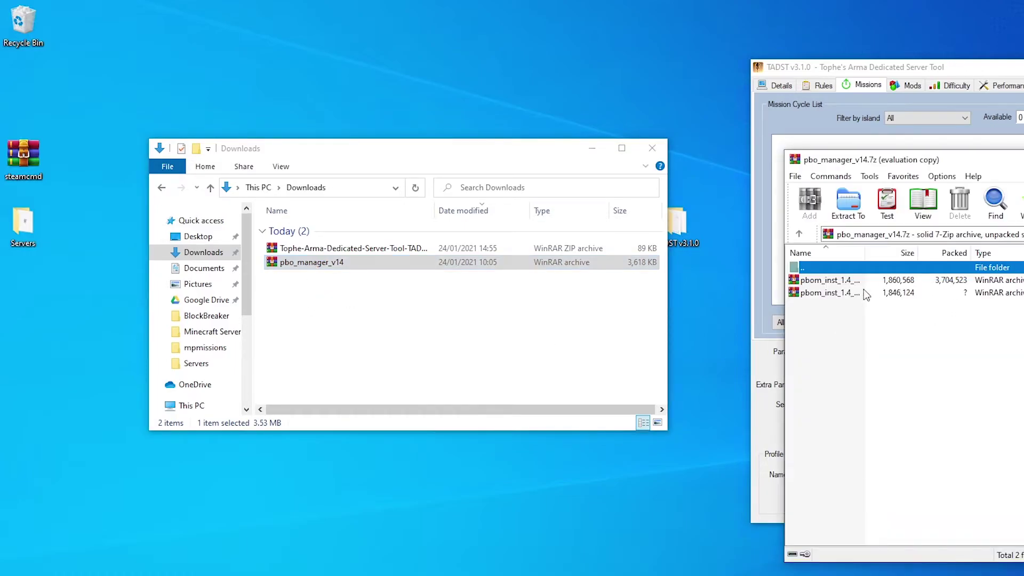
pyautogui.click(833, 281)
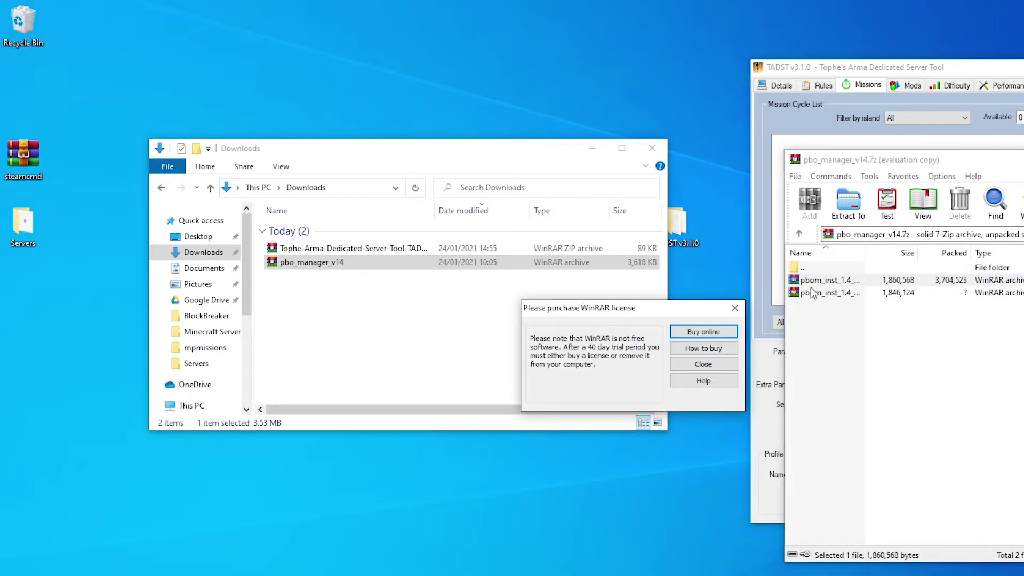
pyautogui.click(704, 363)
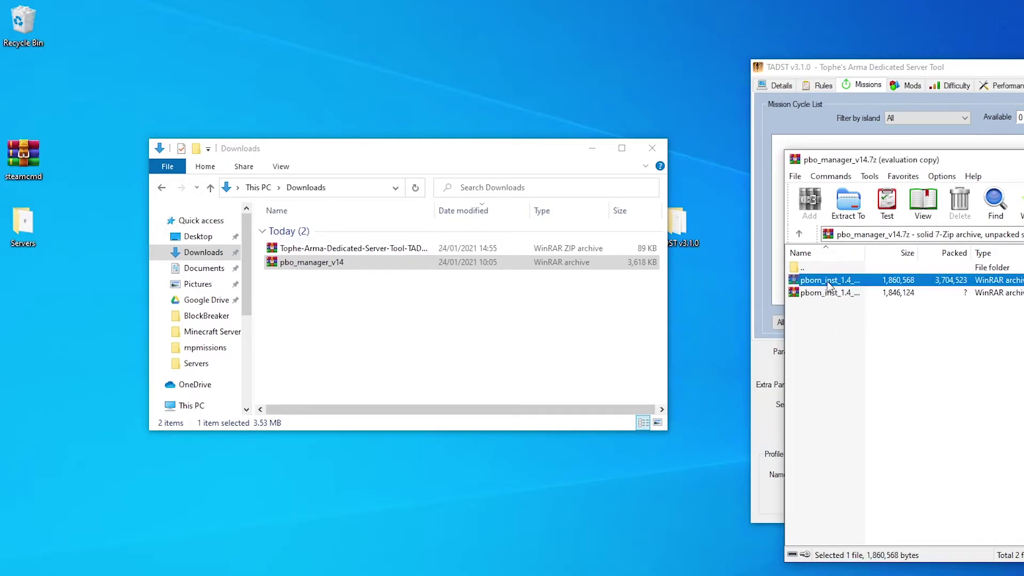
pyautogui.doubleClick(830, 281)
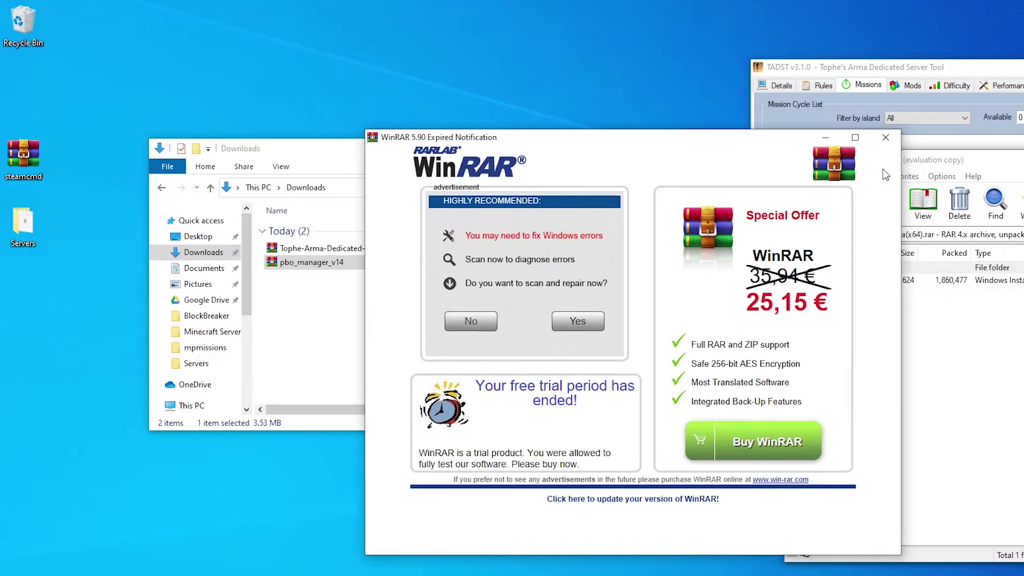
pyautogui.click(886, 138)
pyautogui.moveTo(830, 280); pyautogui.dragTo(342, 105)
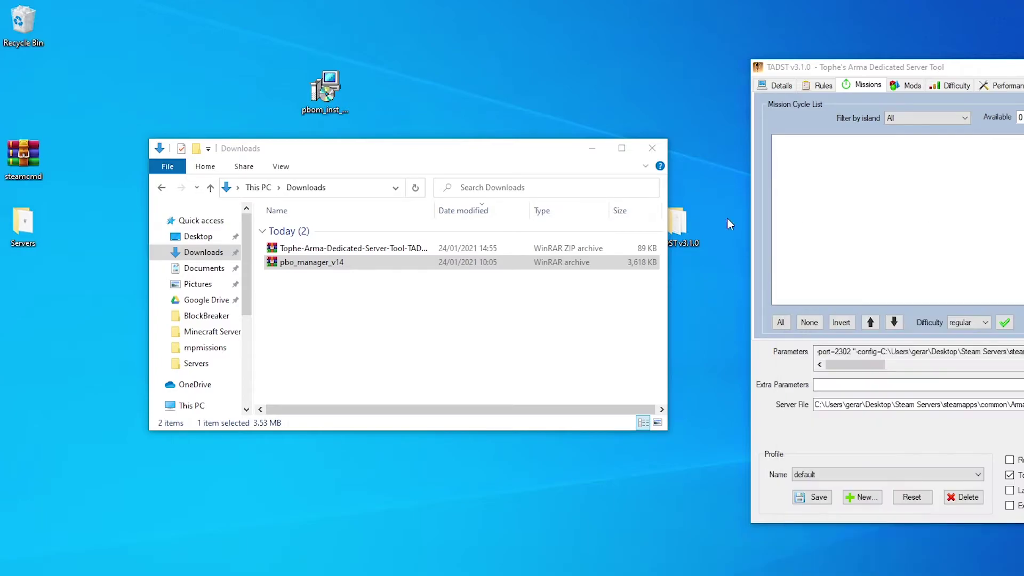
# - Close WinRAR and delete both downloaded files from Downloads
pyautogui.click(354, 262)
pyautogui.moveTo(341, 306); pyautogui.dragTo(328, 248)
pyautogui.press('Delete')
# - Run pbom_inst, abandon the PBO Manager repair by declining UAC, and recycle the installer
pyautogui.doubleClick(336, 114)
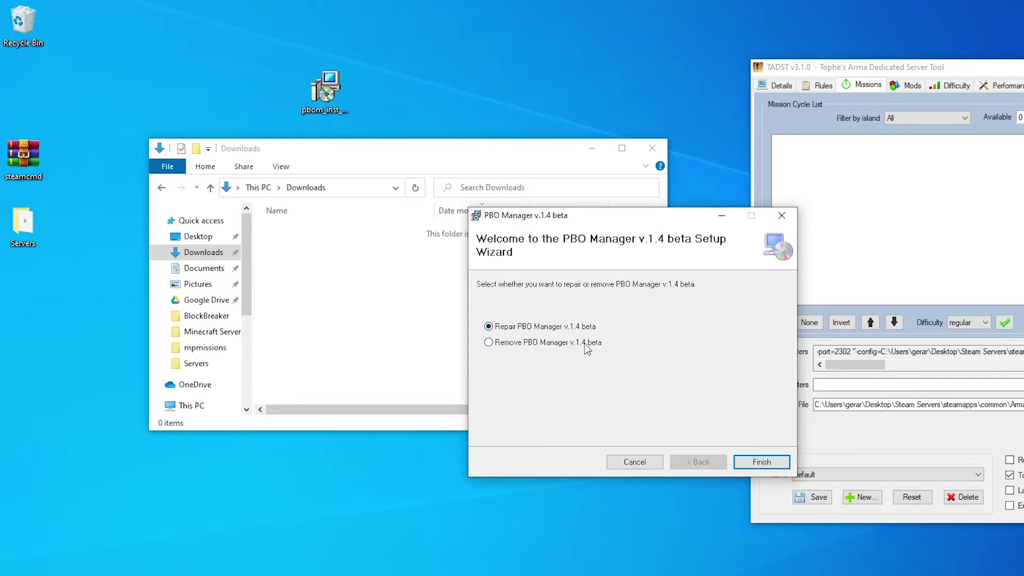
pyautogui.click(754, 463)
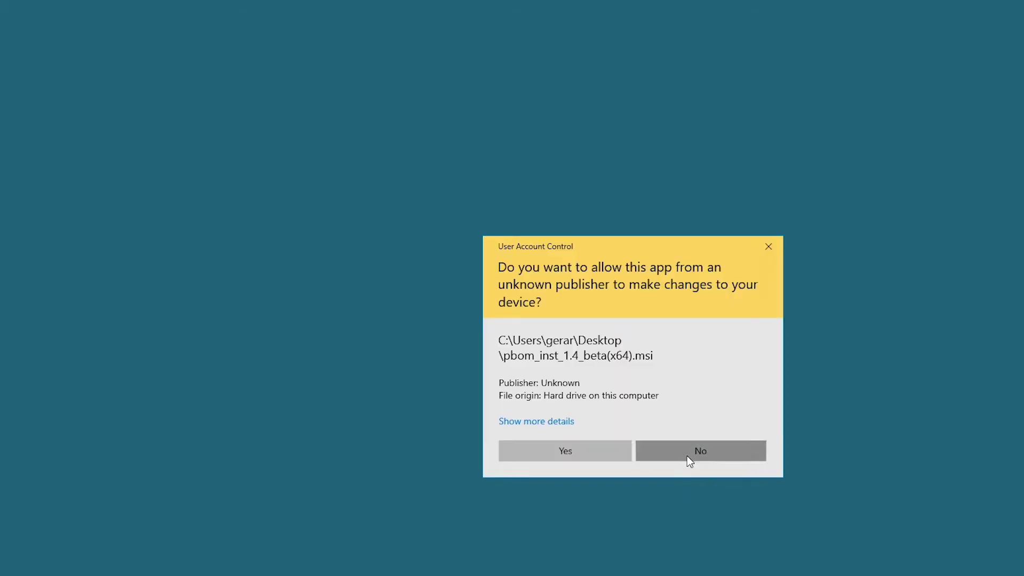
pyautogui.click(690, 461)
pyautogui.click(760, 463)
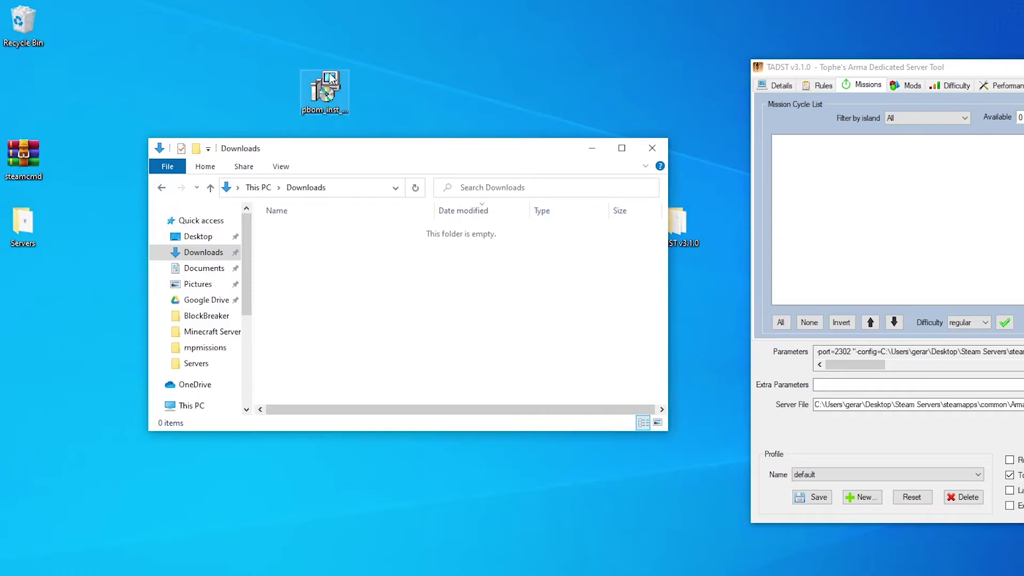
pyautogui.moveTo(331, 79); pyautogui.dragTo(22, 24)
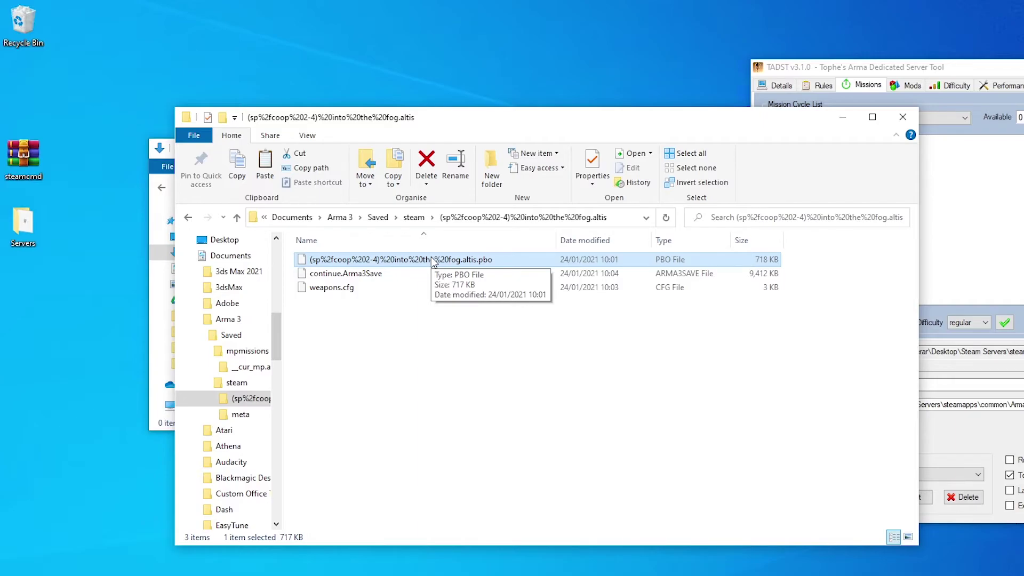
# - Copy the saved Altis mission .pbo onto the desktop and close its folder window
pyautogui.rightClick(433, 261)
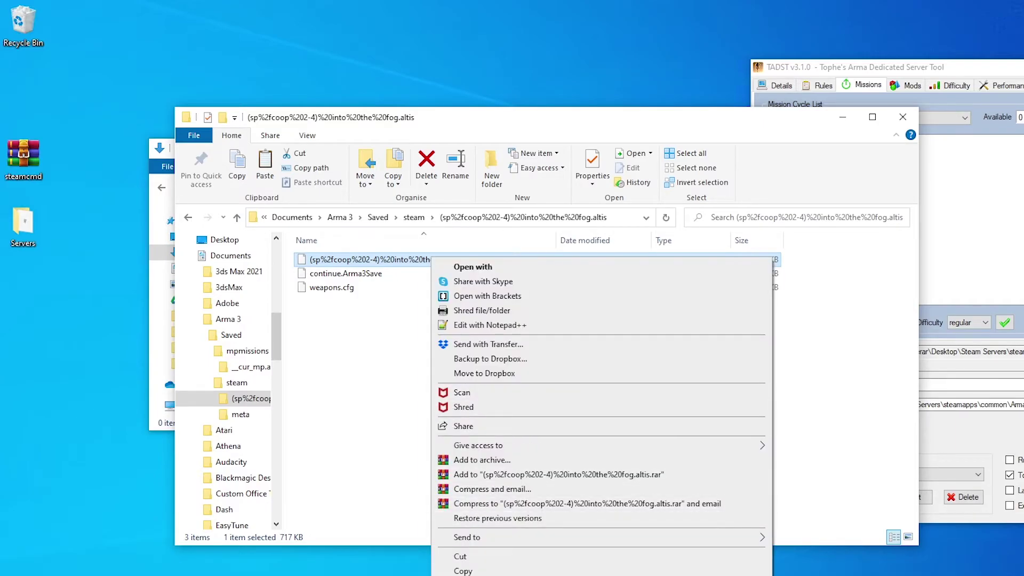
pyautogui.click(463, 569)
pyautogui.hotkey('ctrl', 'w')
pyautogui.rightClick(366, 543)
pyautogui.click(240, 366)
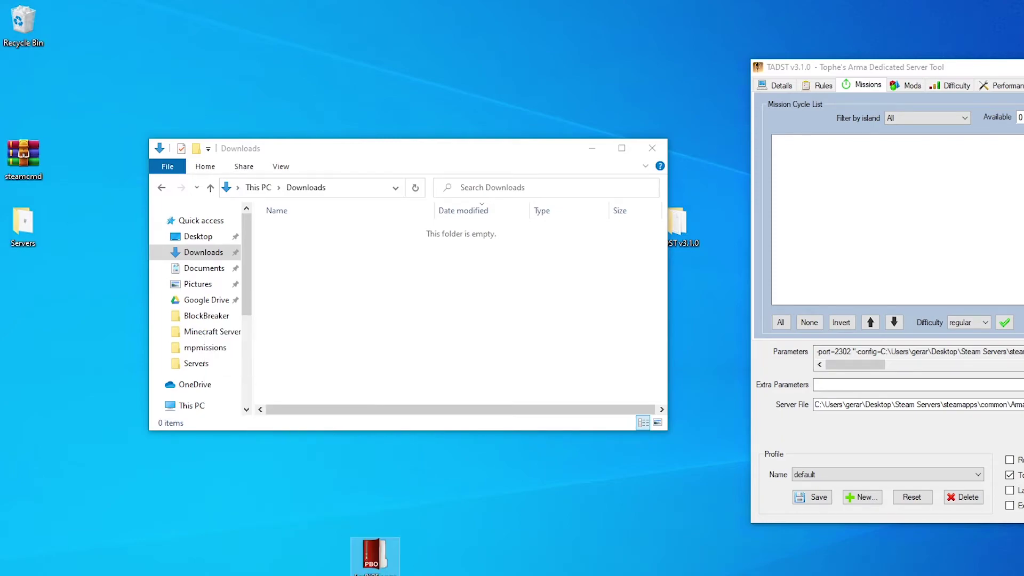
pyautogui.moveTo(366, 549); pyautogui.dragTo(278, 486)
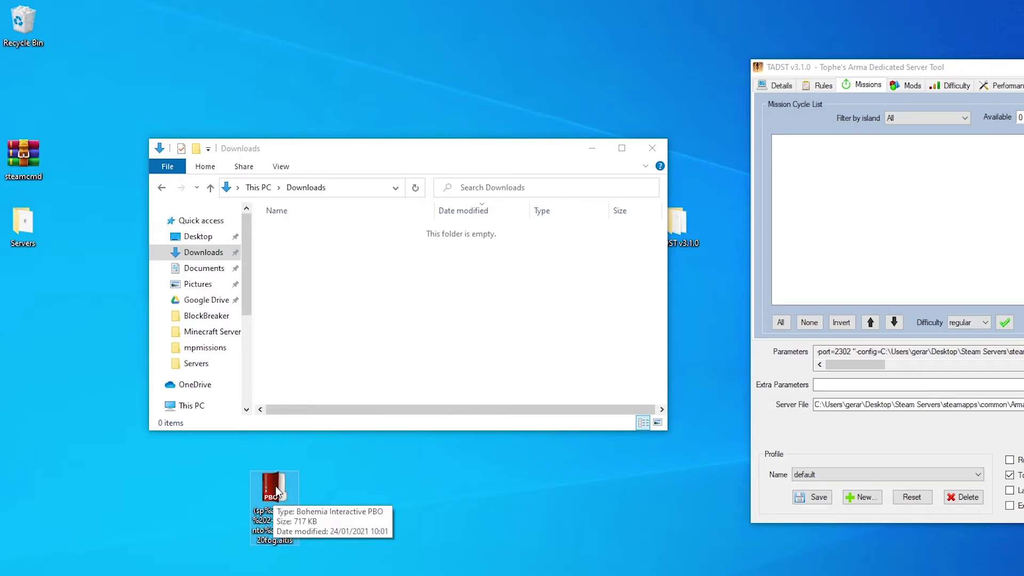
# - Open the mission .pbo in PBO Manager, resize the window, and expand its contents
pyautogui.doubleClick(279, 492)
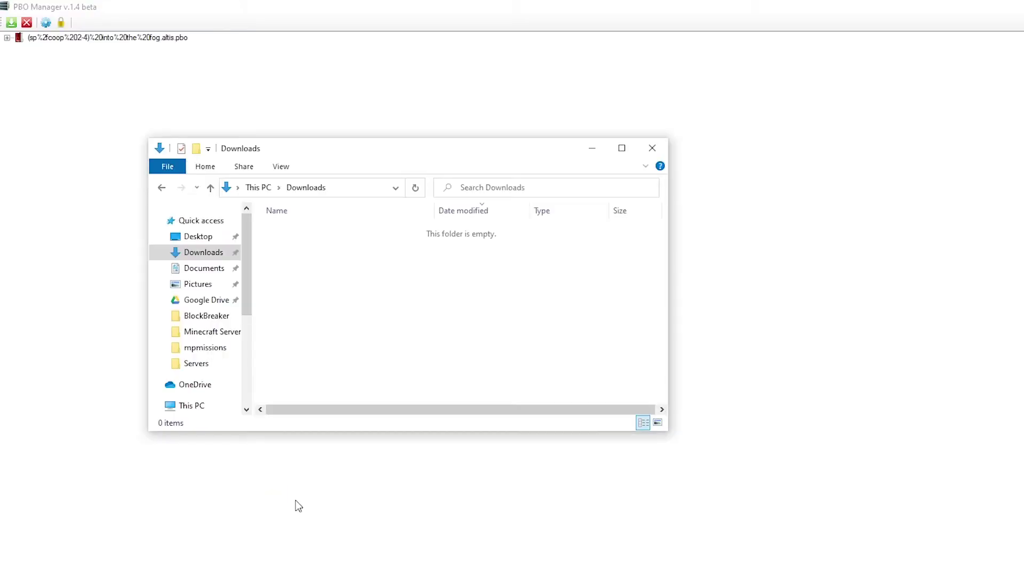
pyautogui.moveTo(398, 11); pyautogui.dragTo(404, 131)
pyautogui.moveTo(475, 389); pyautogui.dragTo(860, 468)
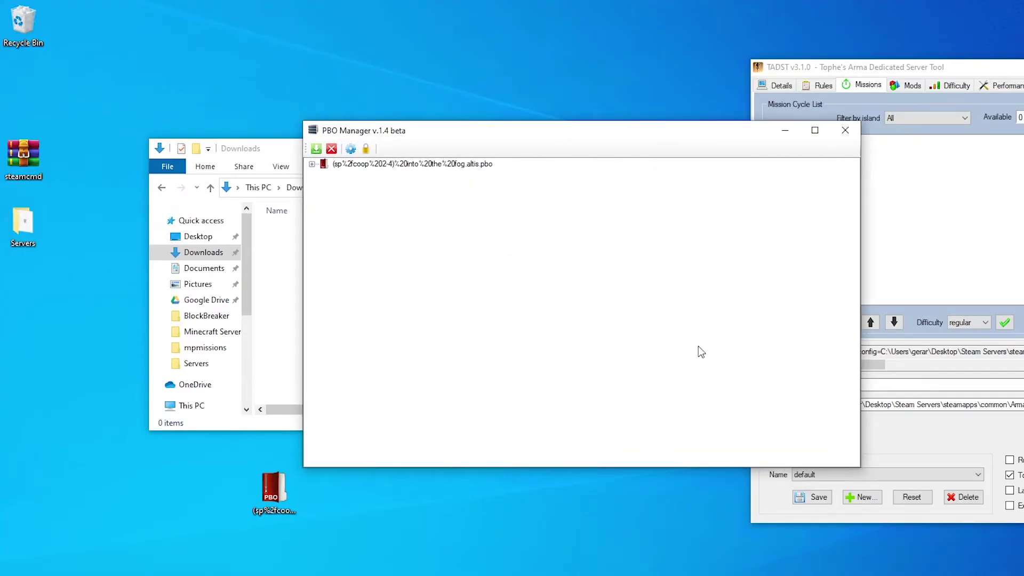
pyautogui.click(312, 164)
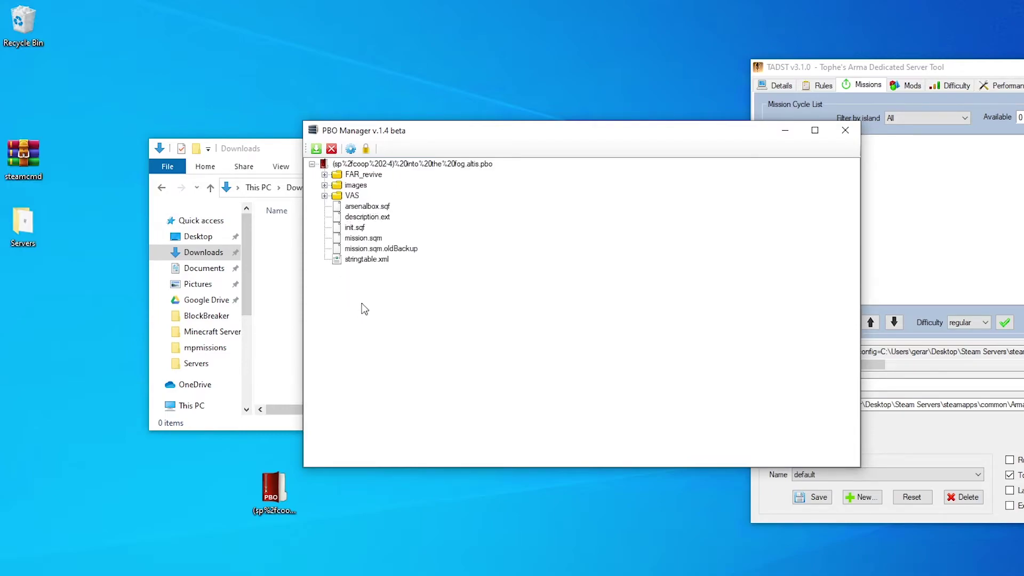
pyautogui.moveTo(361, 301); pyautogui.dragTo(384, 180)
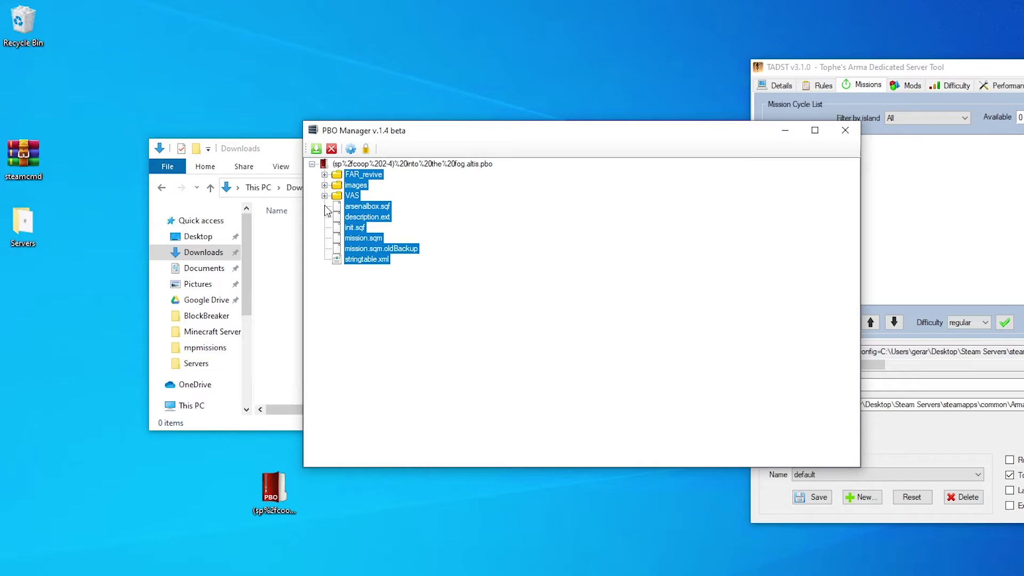
# - Extract the .pbo into its same-named desktop folder and close the Downloads window
pyautogui.rightClick(349, 164)
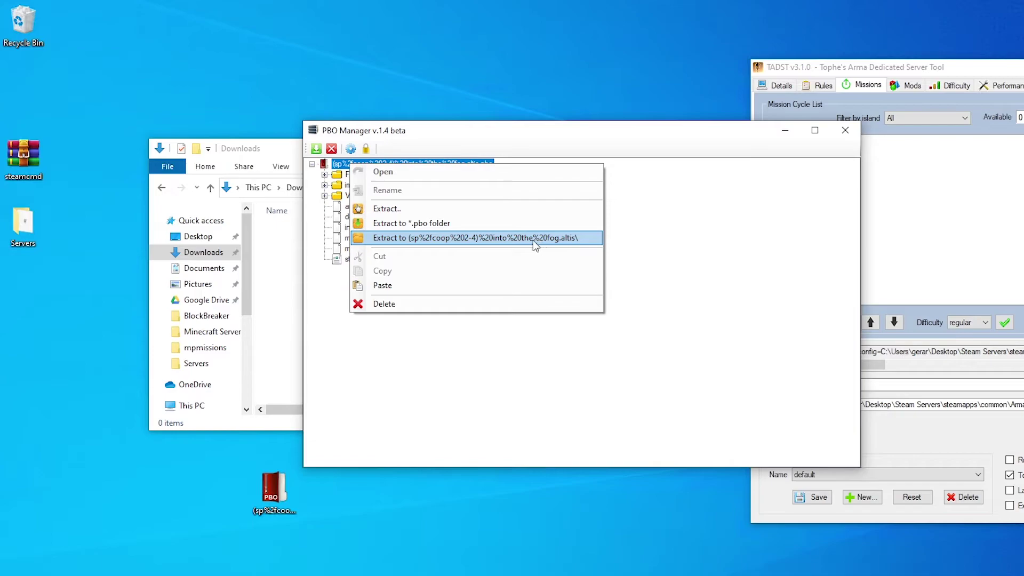
pyautogui.click(505, 237)
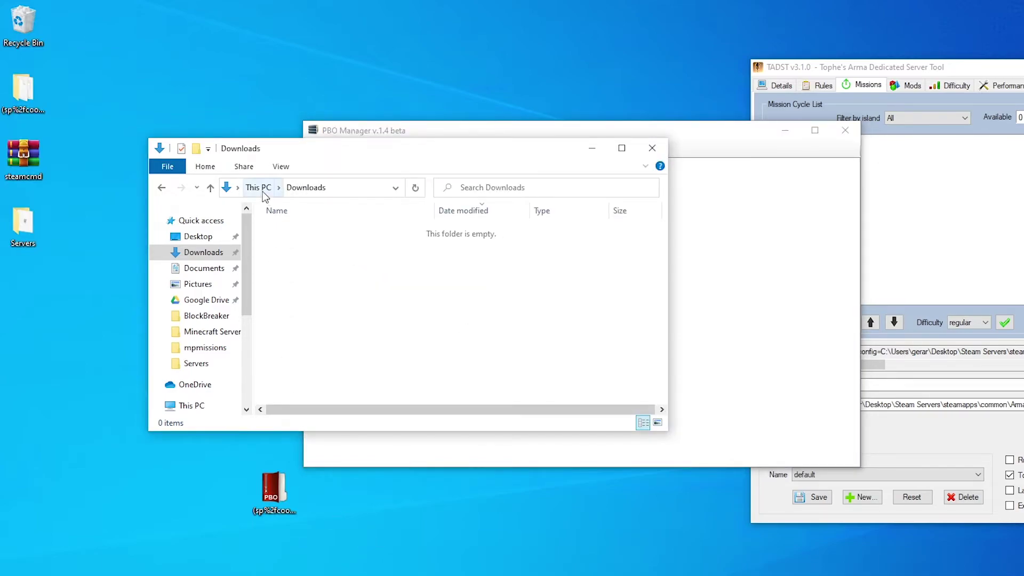
pyautogui.moveTo(23, 89); pyautogui.dragTo(368, 541)
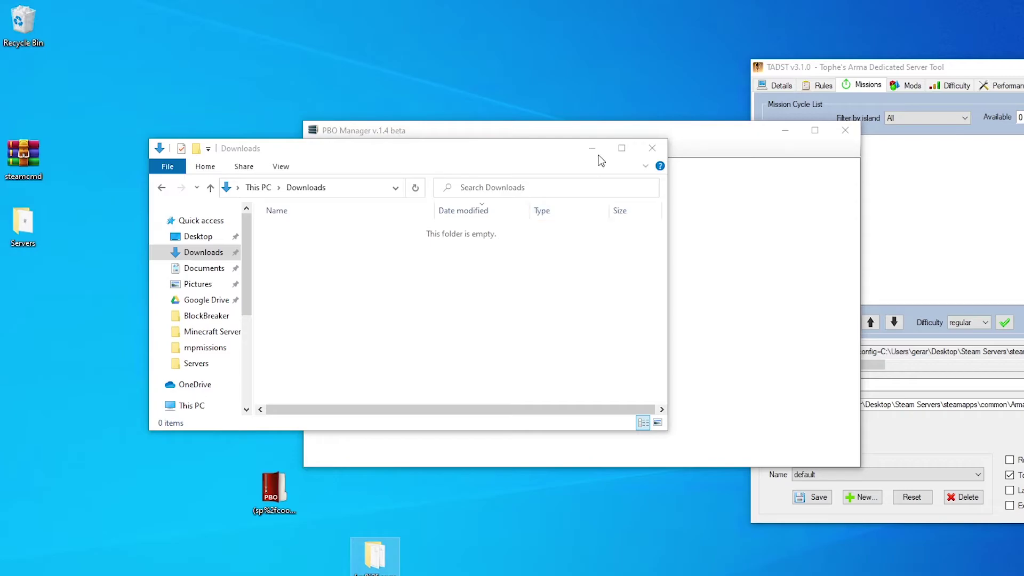
pyautogui.click(652, 148)
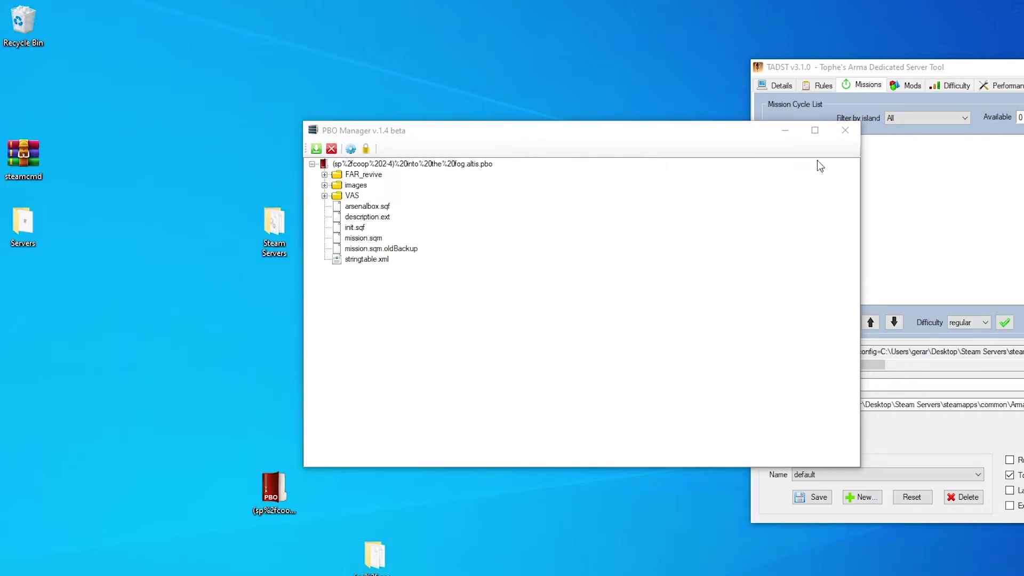
# - Open steamapps\common\Arma 3 Server\mpmissions and move the desktop mission folder into it
pyautogui.click(845, 131)
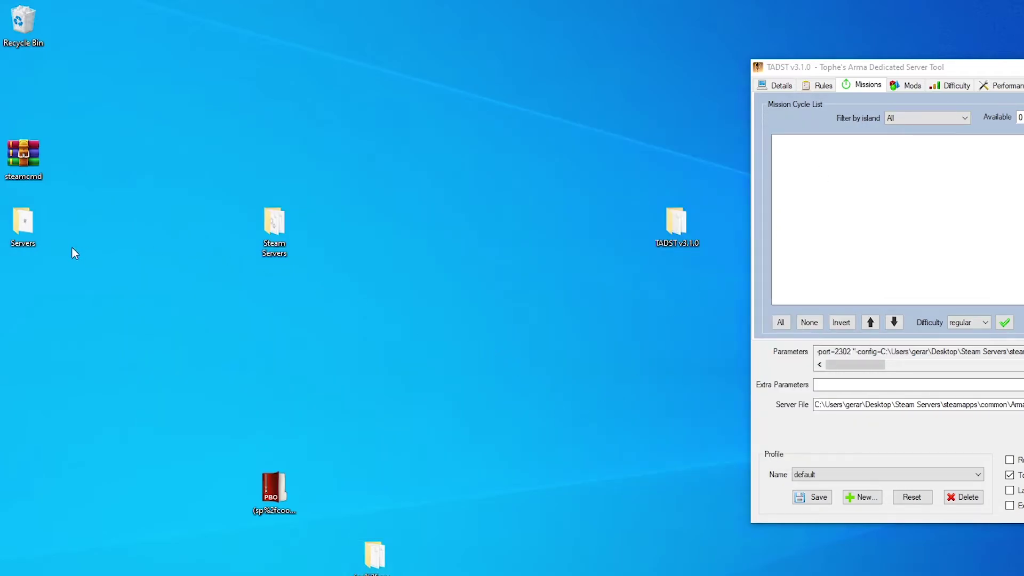
pyautogui.doubleClick(277, 224)
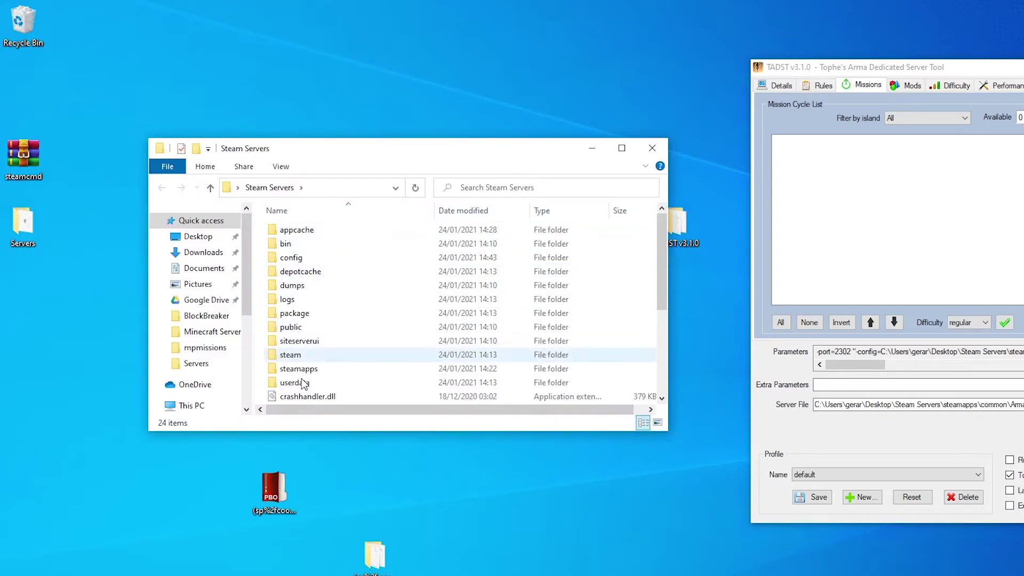
pyautogui.doubleClick(297, 368)
pyautogui.doubleClick(293, 231)
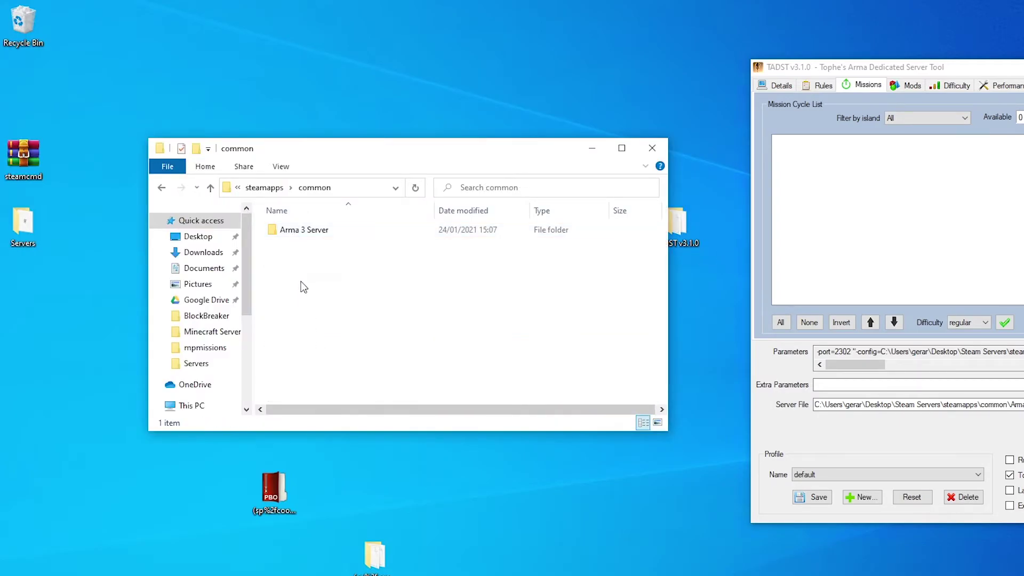
pyautogui.doubleClick(297, 231)
pyautogui.scroll(-5, 306, 320)
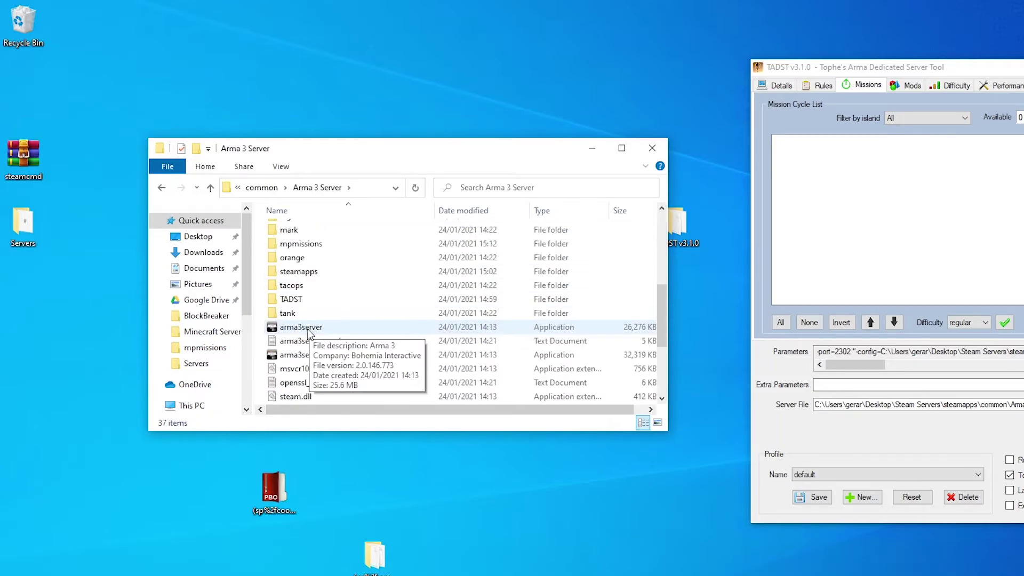
pyautogui.scroll(2, 308, 309)
pyautogui.doubleClick(312, 326)
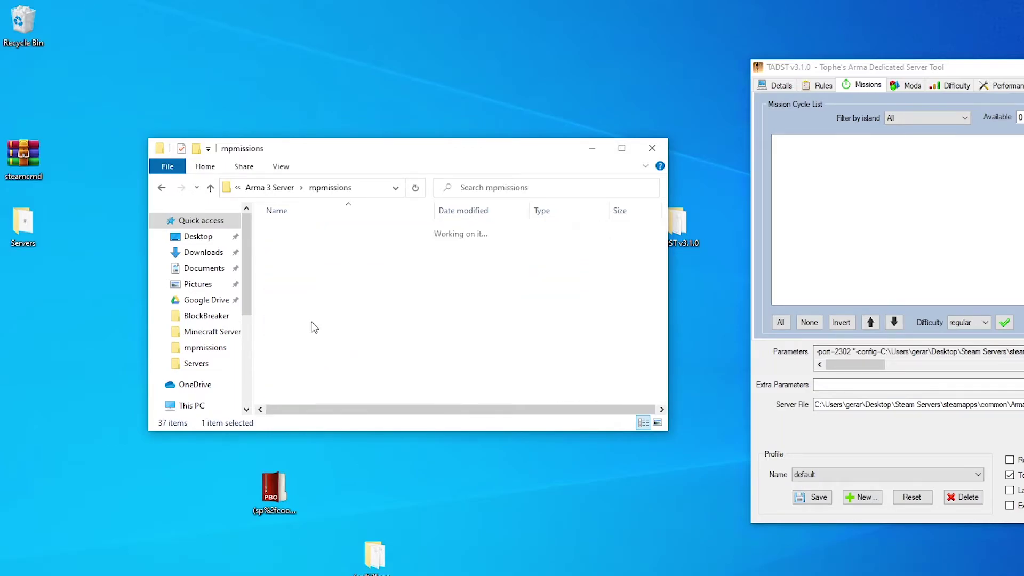
pyautogui.moveTo(374, 554); pyautogui.dragTo(343, 298)
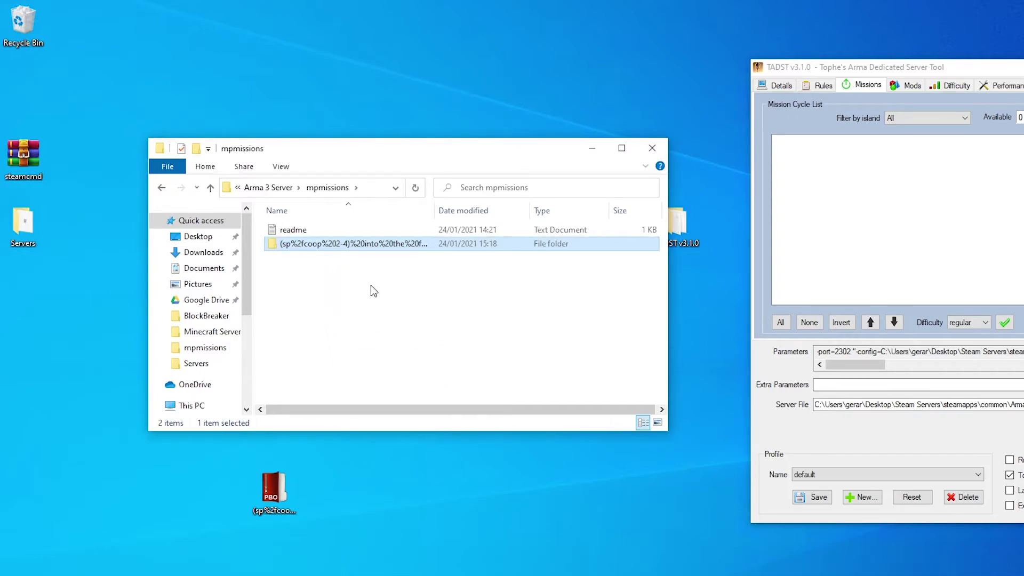
pyautogui.click(908, 172)
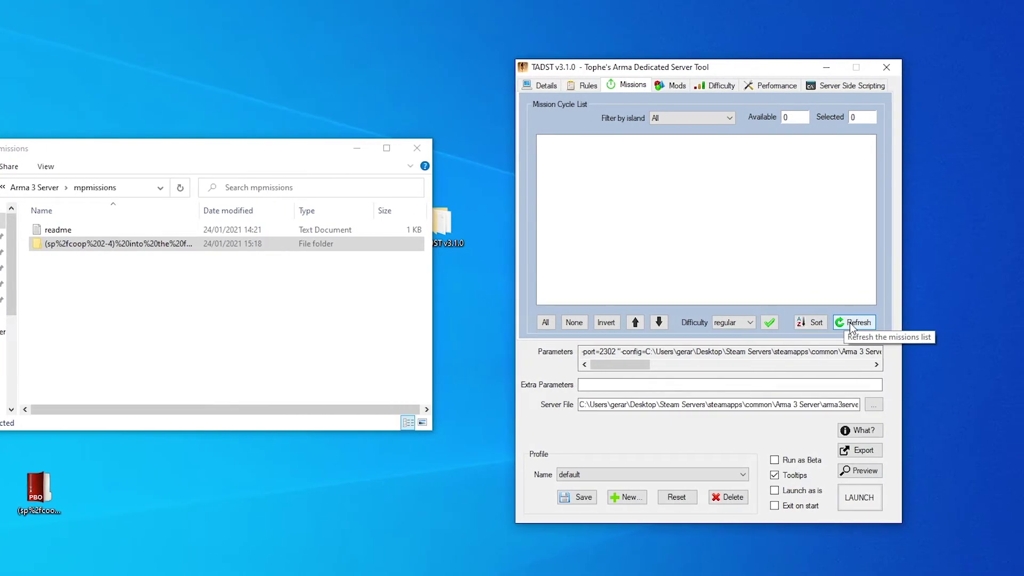
# - Refresh the mission list, tick the into the fog mission, and show the Mods list
pyautogui.click(853, 322)
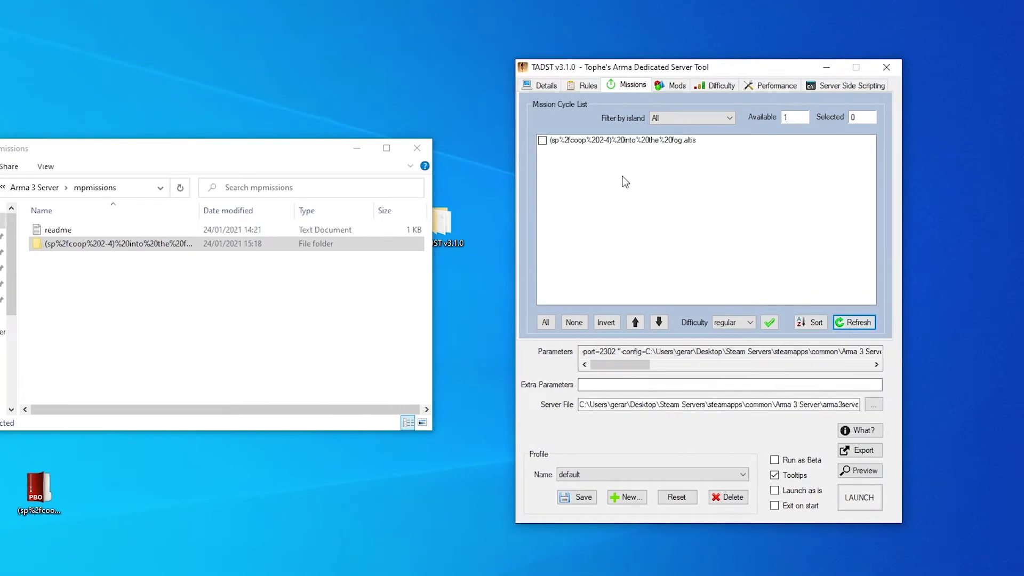
pyautogui.click(543, 142)
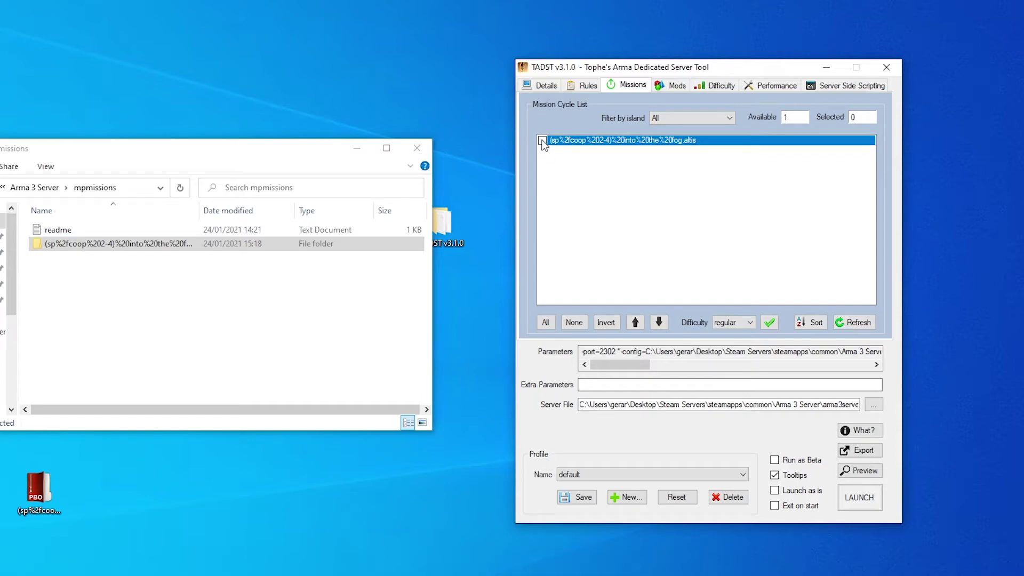
pyautogui.click(543, 141)
pyautogui.click(662, 85)
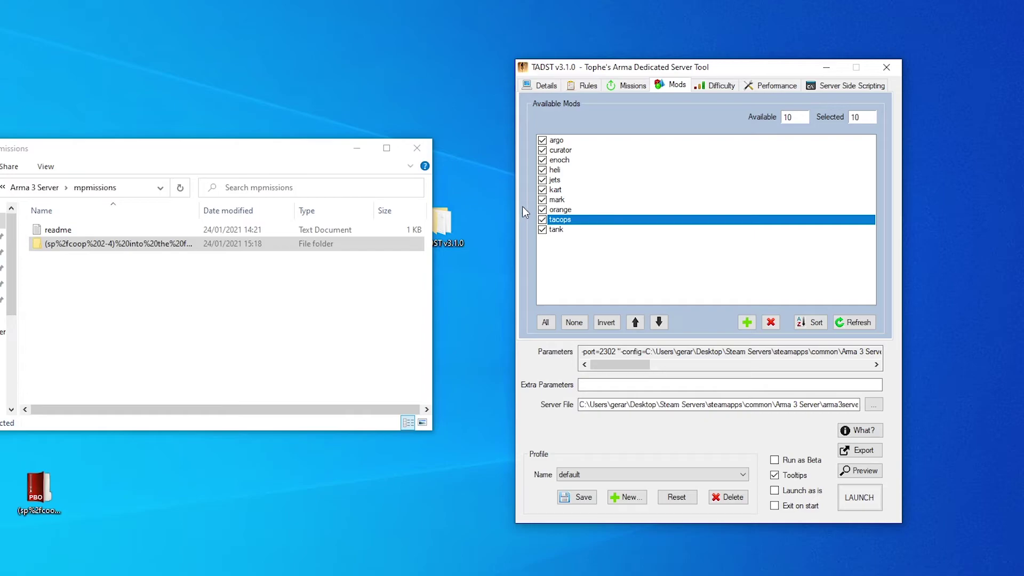
# - Navigate File Explorer to the Arma 3 game folder in F:\SteamLibrary\steamapps\common
pyautogui.click(373, 244)
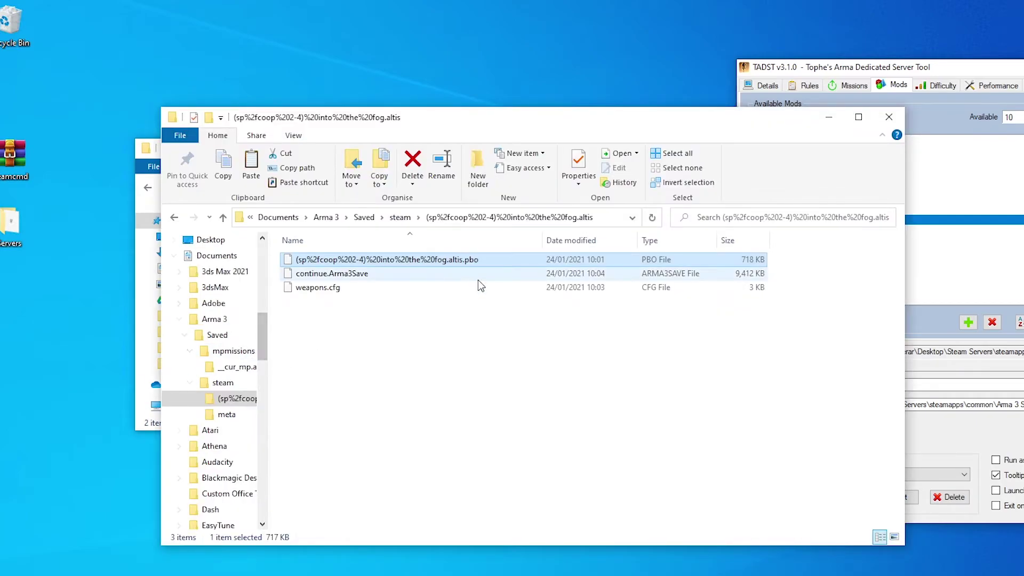
pyautogui.scroll(-8, 230, 376)
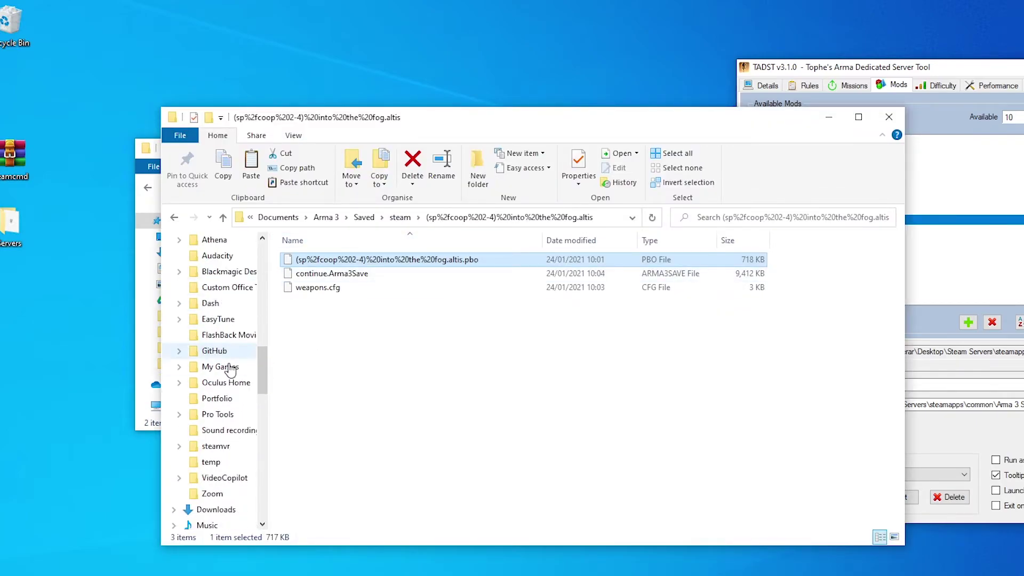
pyautogui.click(221, 415)
pyautogui.scroll(-2, 228, 453)
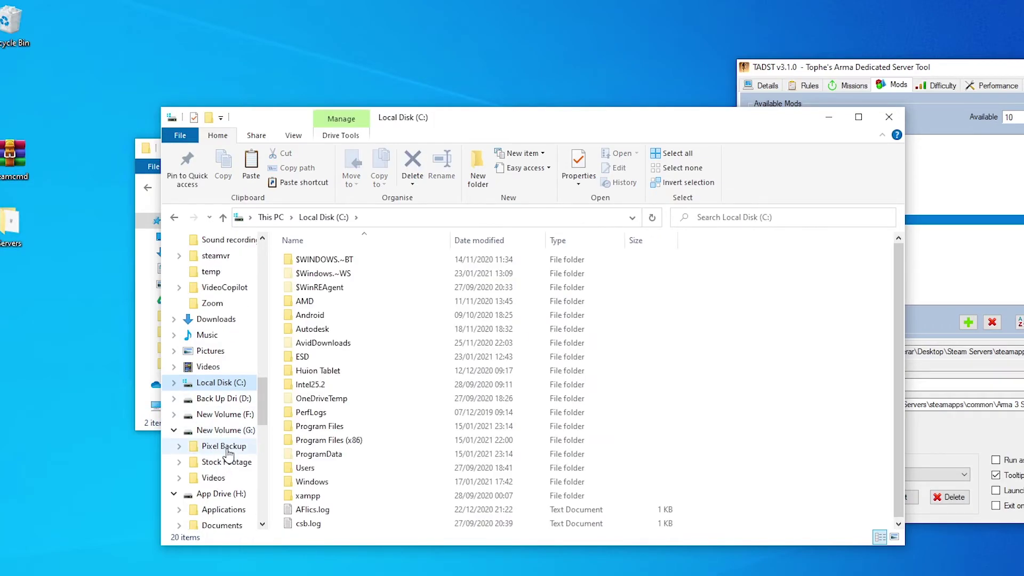
pyautogui.click(231, 418)
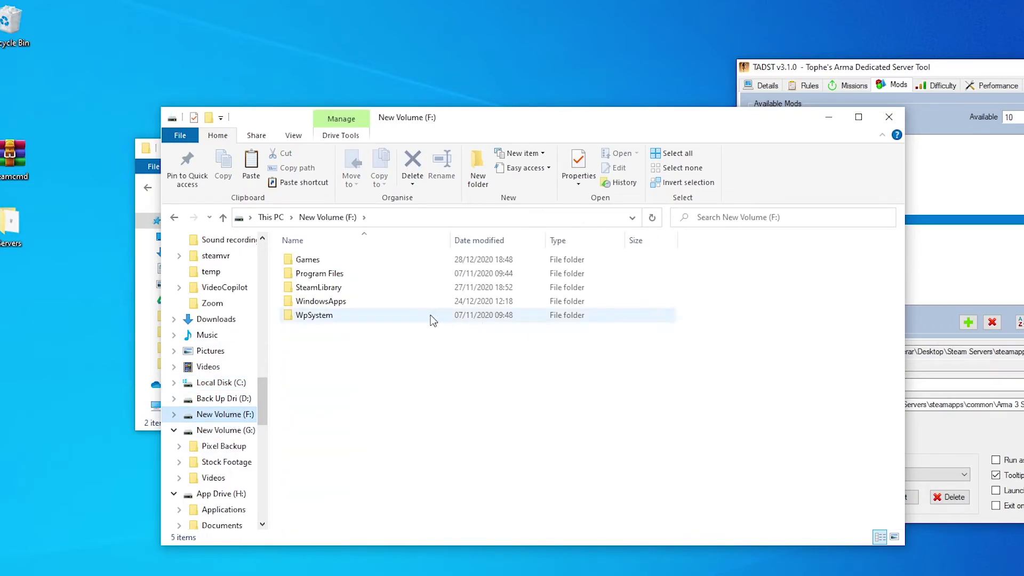
pyautogui.doubleClick(314, 286)
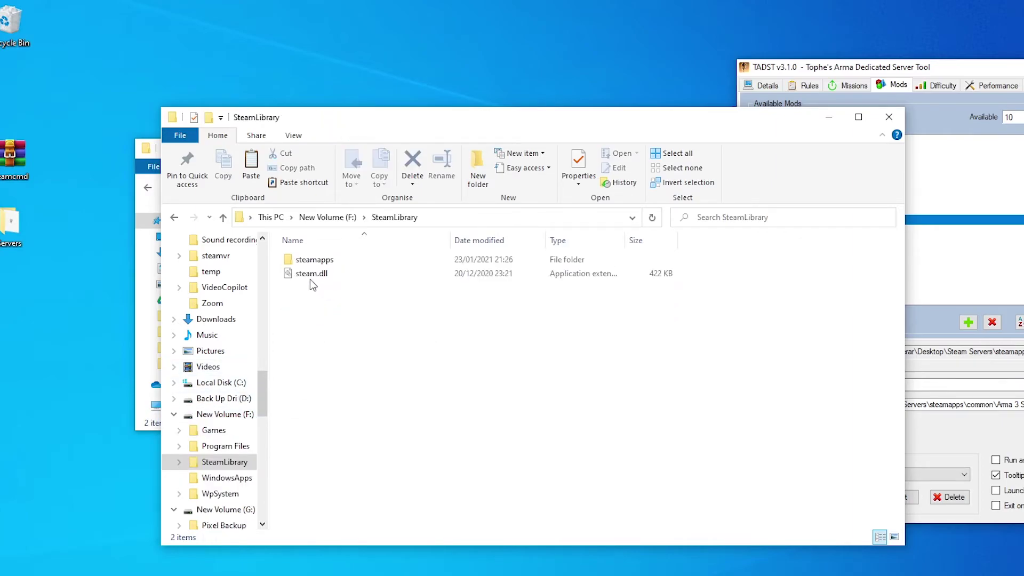
pyautogui.doubleClick(315, 260)
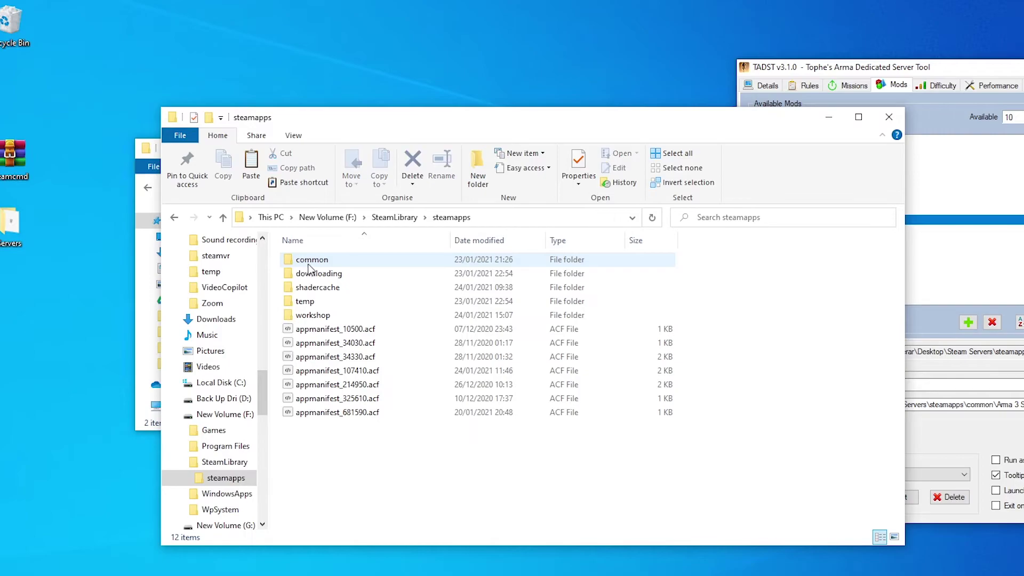
pyautogui.click(320, 262)
pyautogui.doubleClick(320, 261)
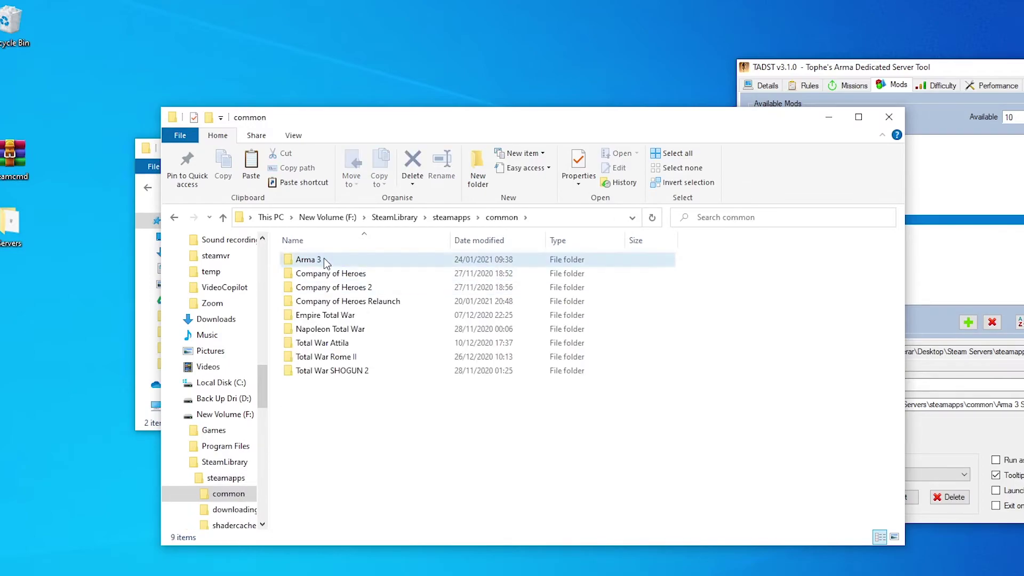
pyautogui.doubleClick(323, 260)
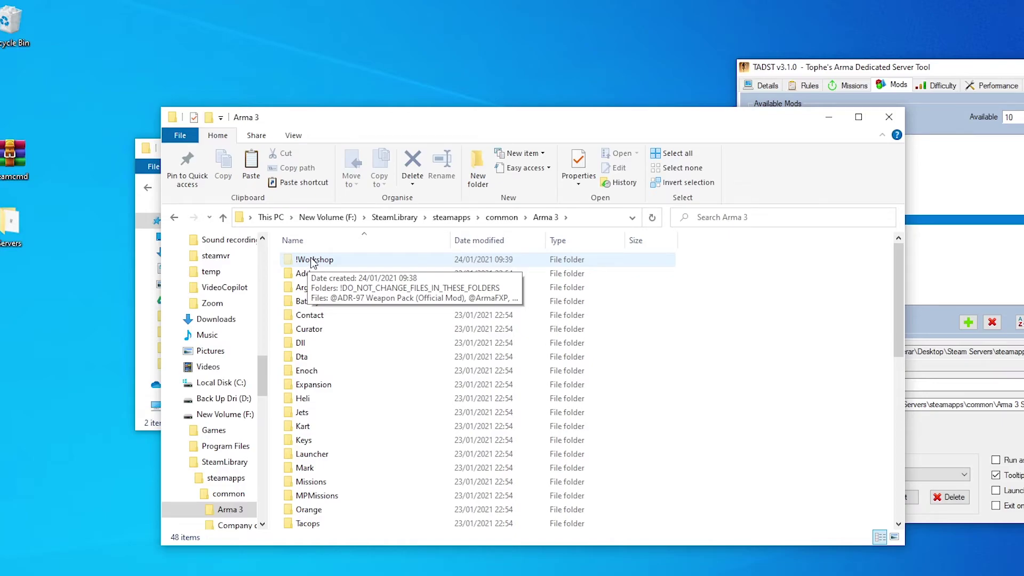
# - Open the Arma 3 !Workshop mods folder
pyautogui.doubleClick(314, 260)
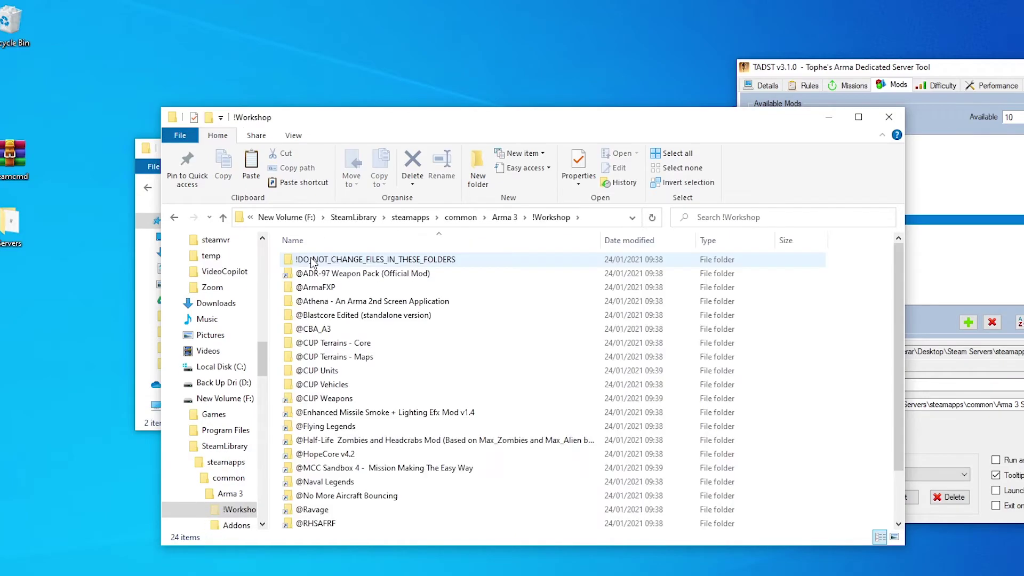
pyautogui.scroll(-2, 341, 343)
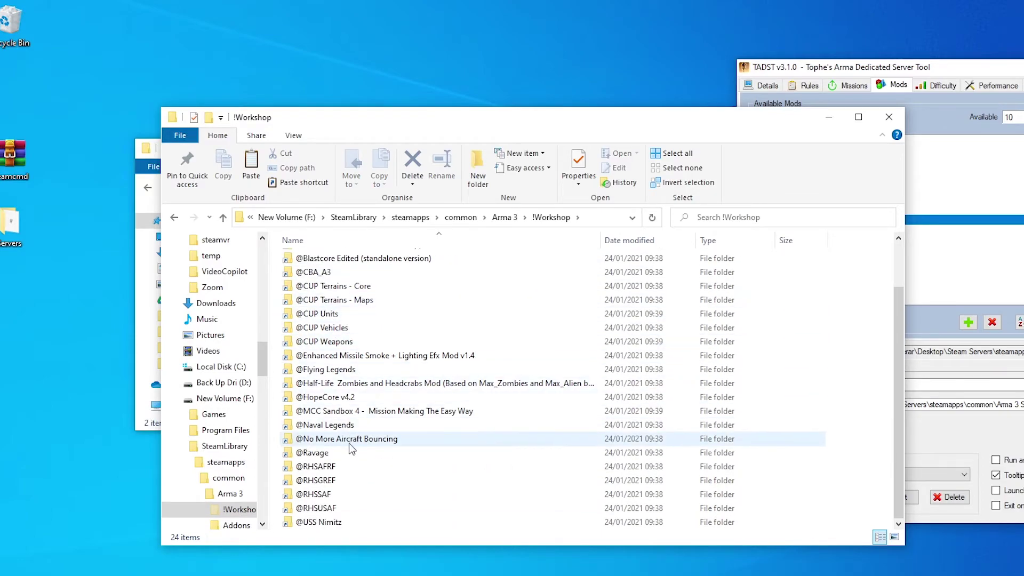
pyautogui.scroll(2, 354, 446)
pyautogui.click(512, 219)
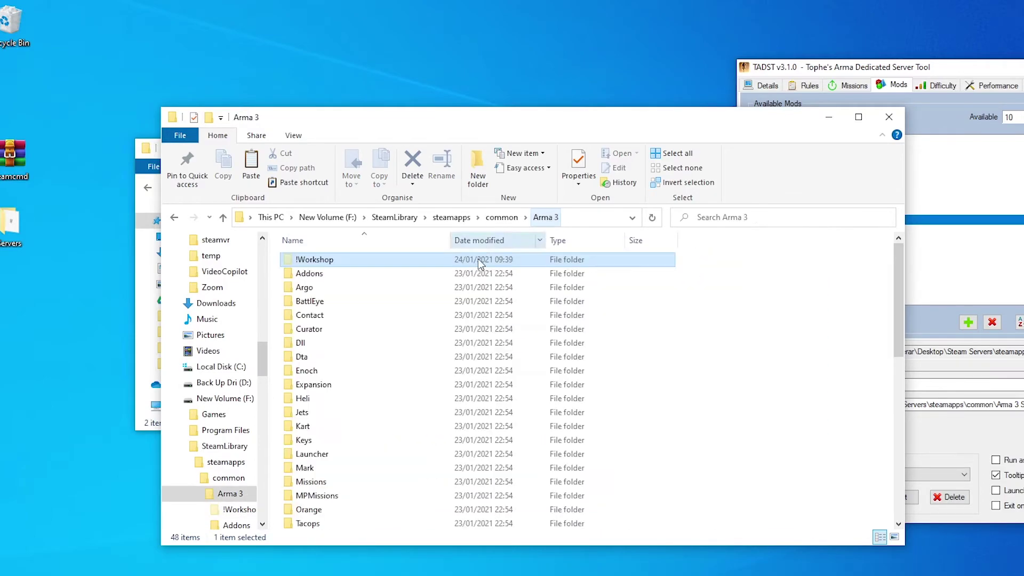
pyautogui.scroll(-9, 359, 329)
pyautogui.scroll(9, 348, 345)
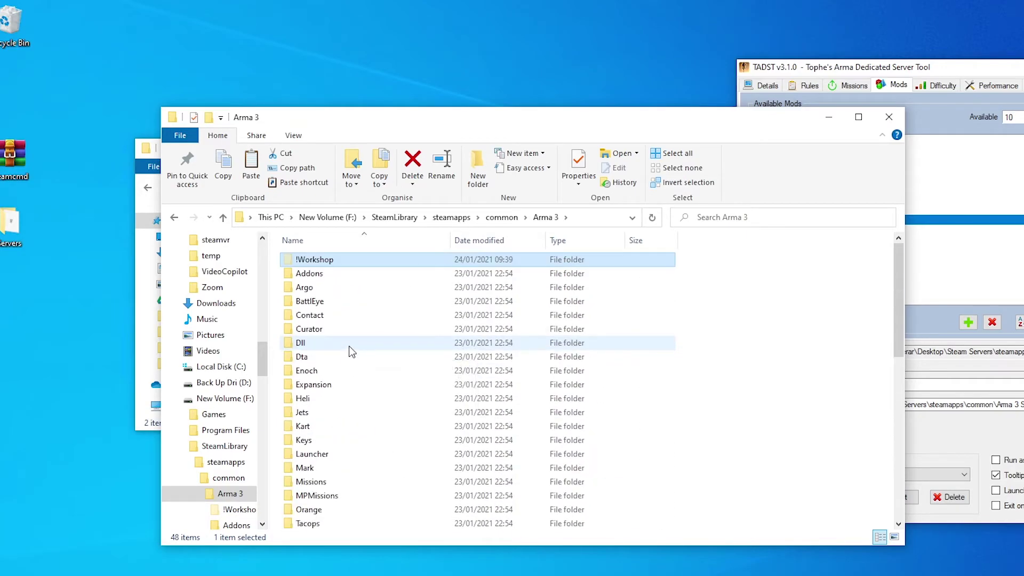
pyautogui.doubleClick(337, 261)
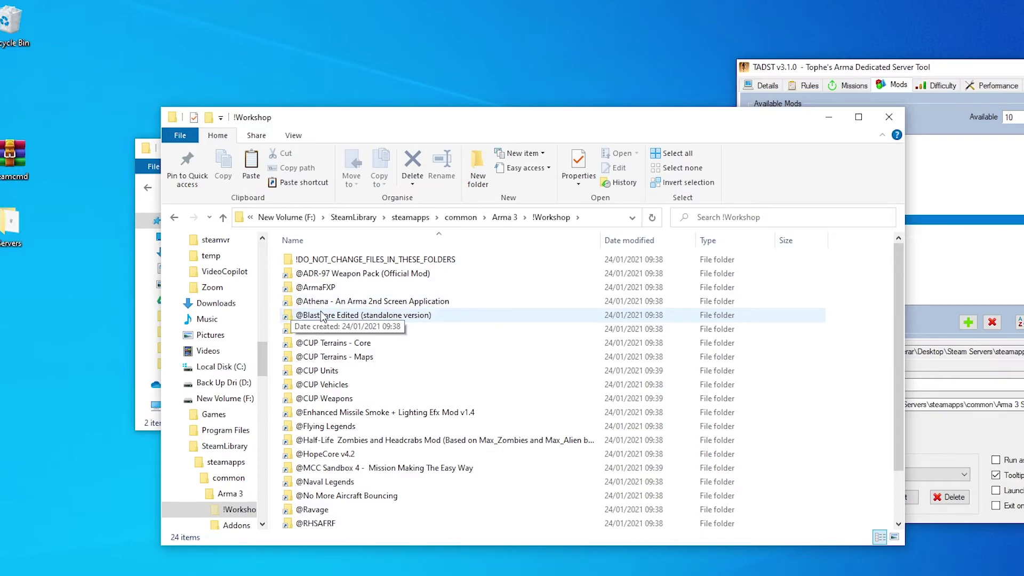
pyautogui.click(341, 317)
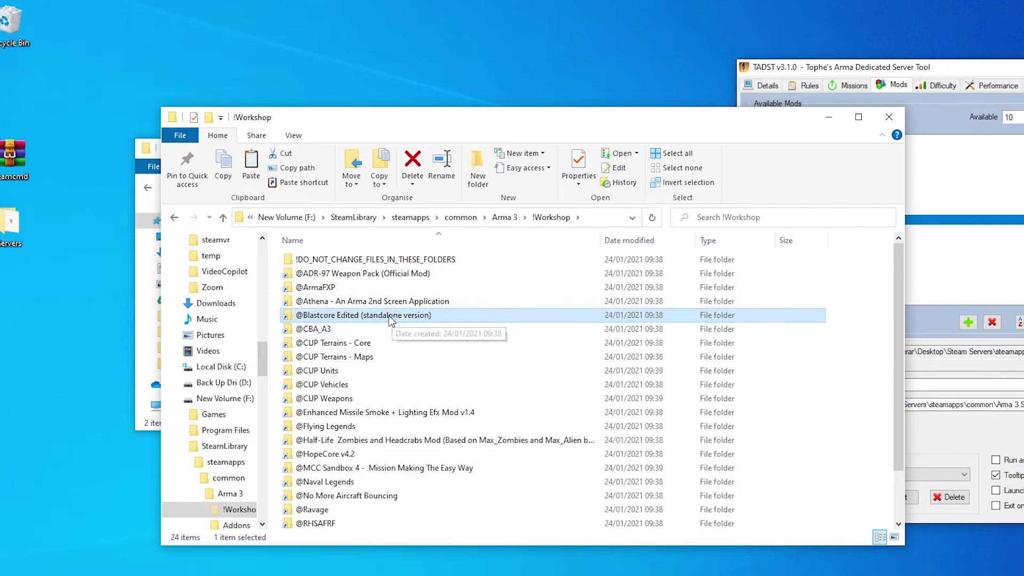
pyautogui.rightClick(347, 320)
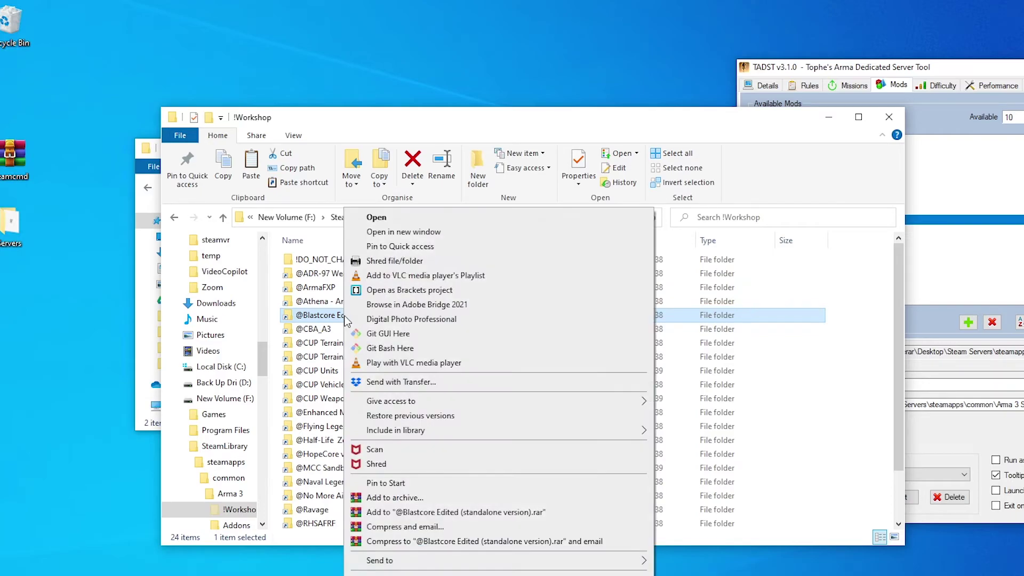
pyautogui.press('Escape')
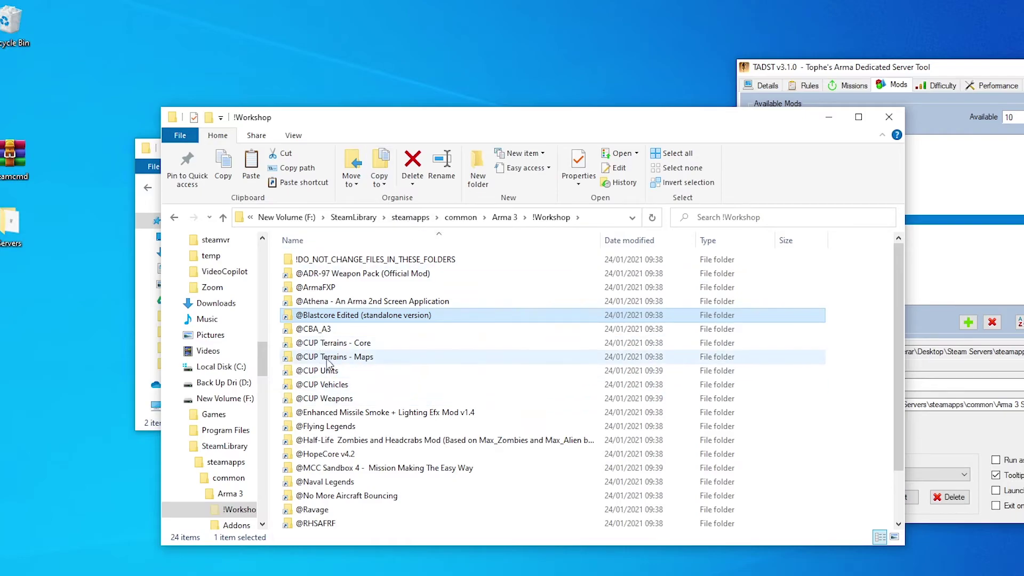
pyautogui.scroll(-2, 366, 372)
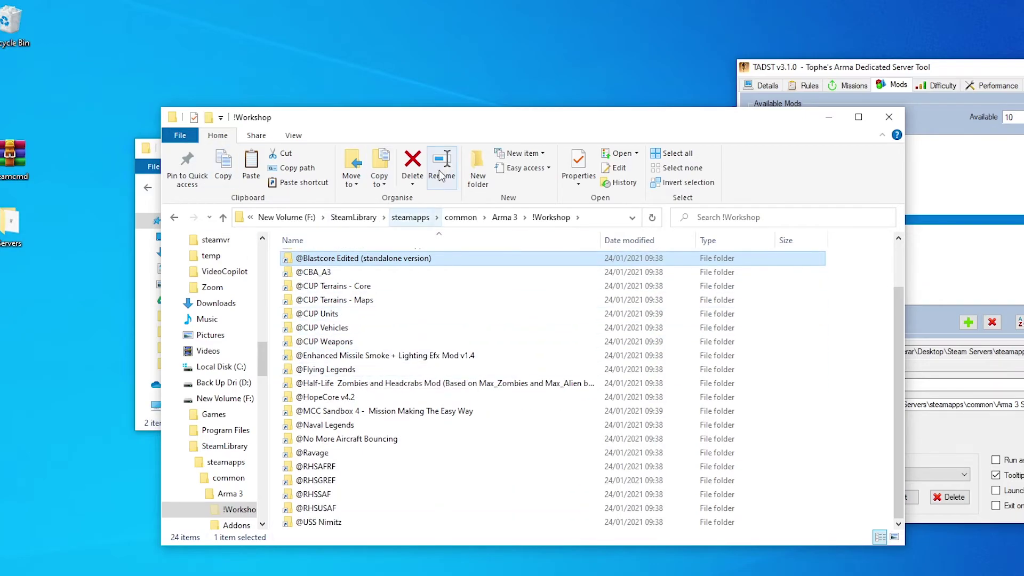
pyautogui.moveTo(347, 116); pyautogui.dragTo(626, 110)
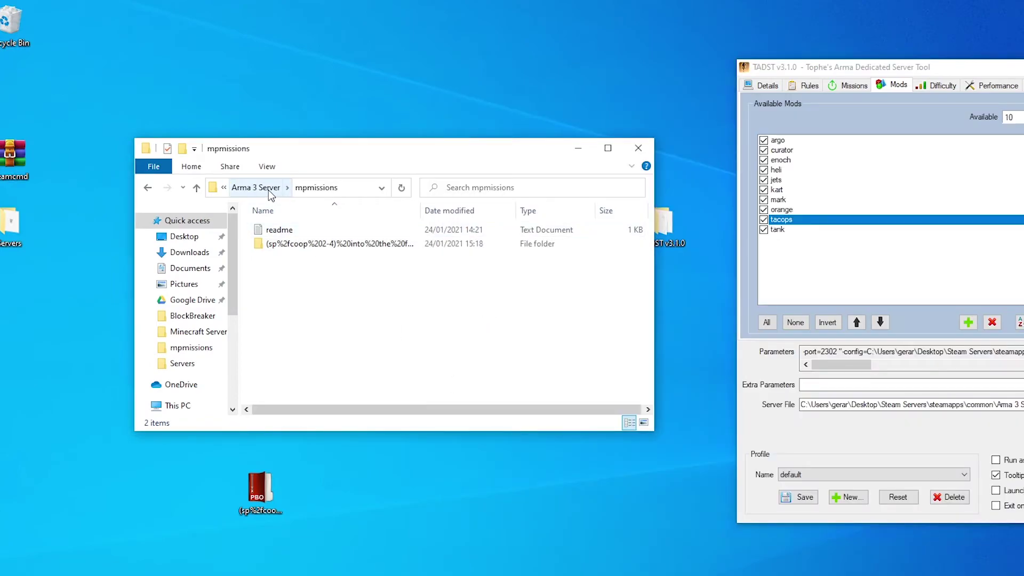
pyautogui.click(268, 190)
pyautogui.scroll(-4, 272, 344)
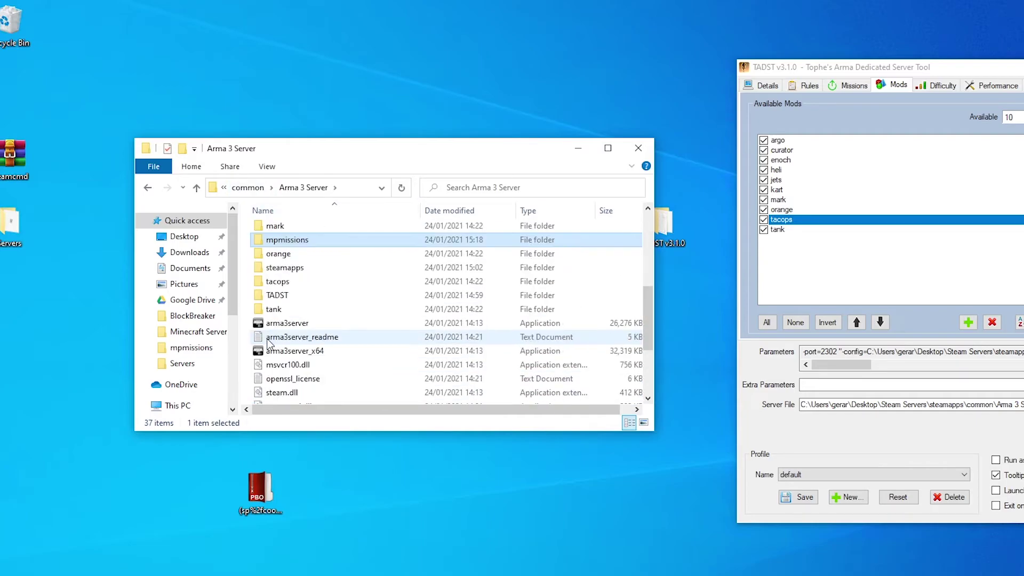
pyautogui.scroll(5, 272, 338)
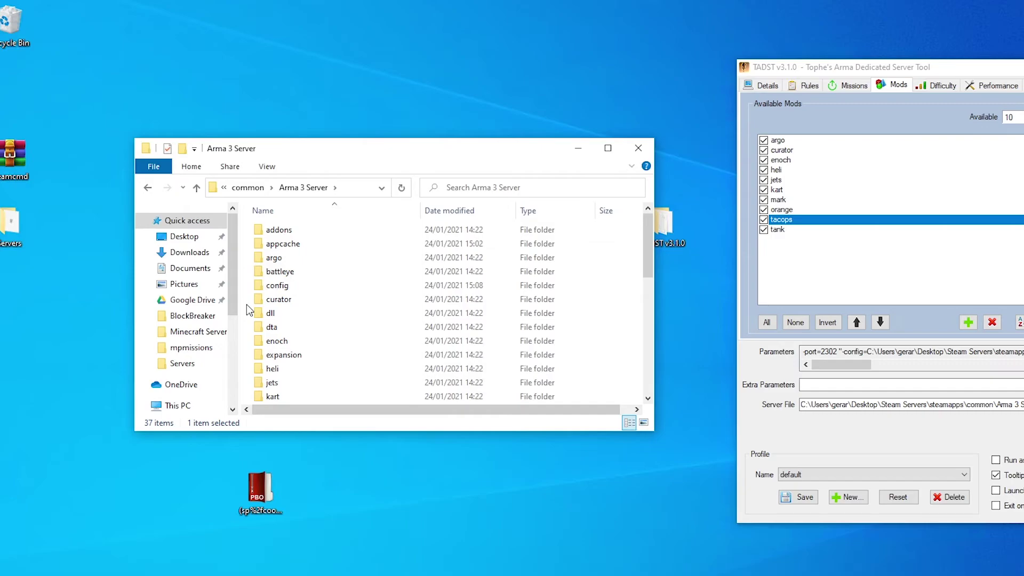
pyautogui.rightClick(246, 307)
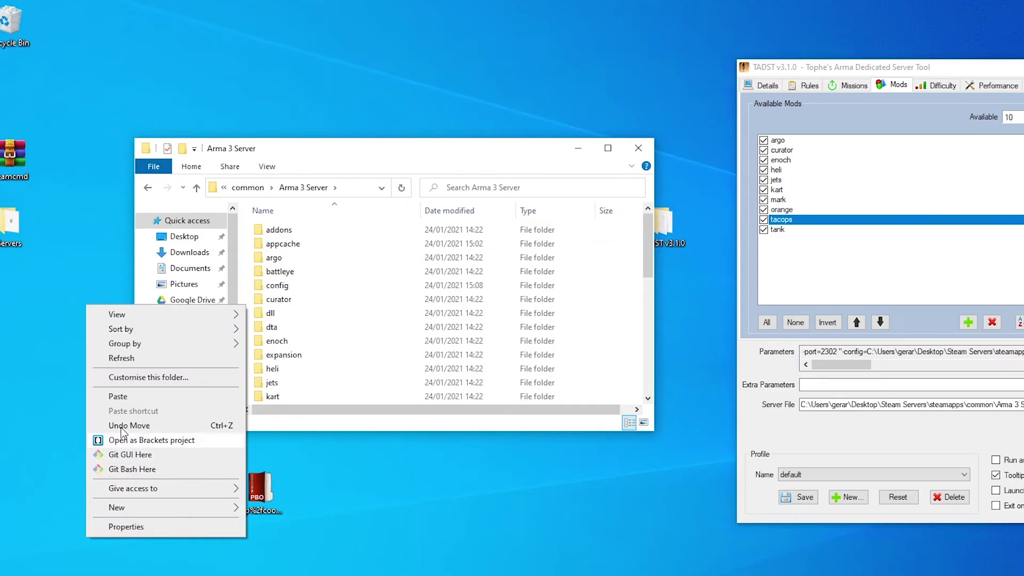
pyautogui.click(119, 397)
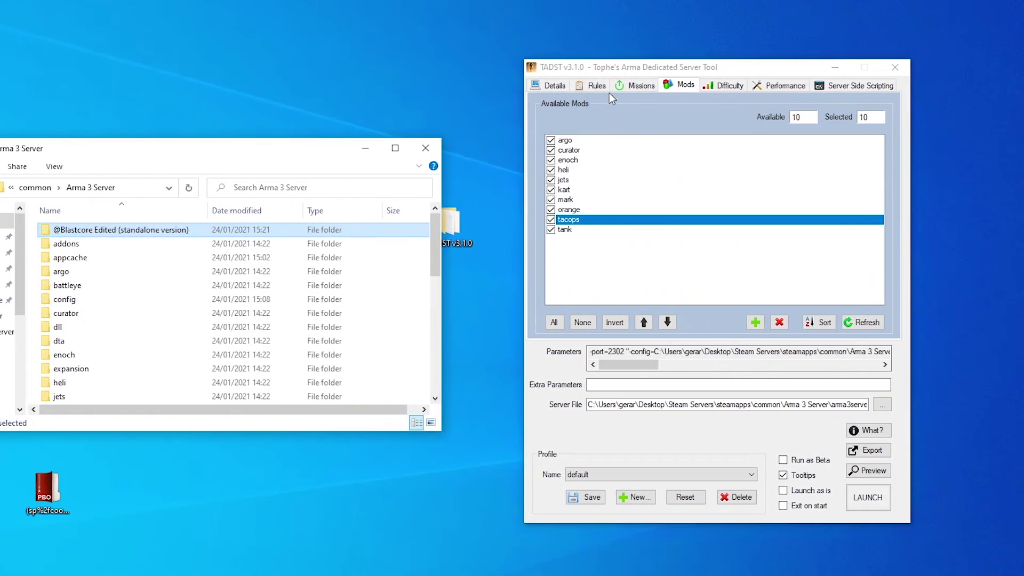
pyautogui.click(609, 92)
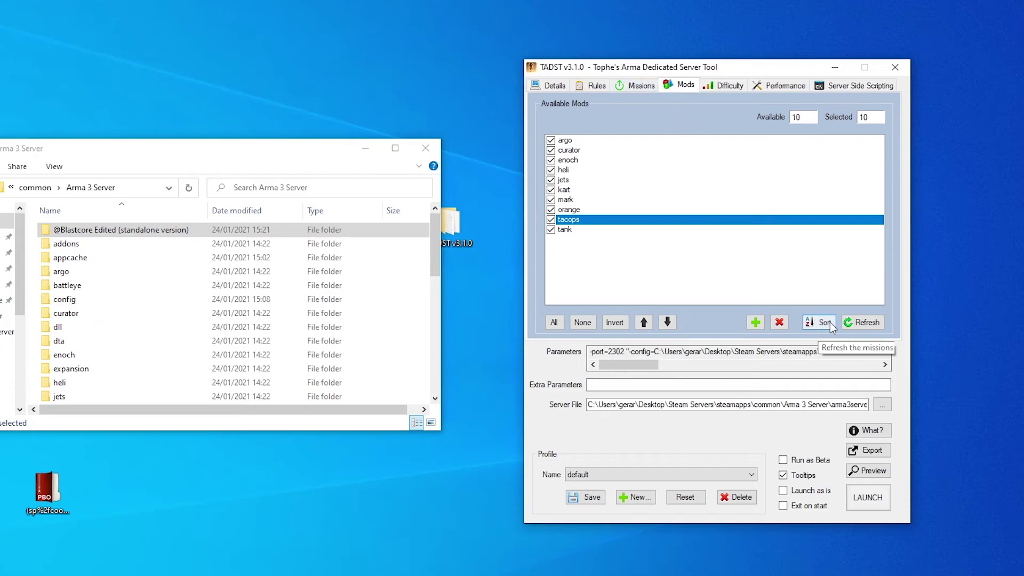
pyautogui.click(868, 321)
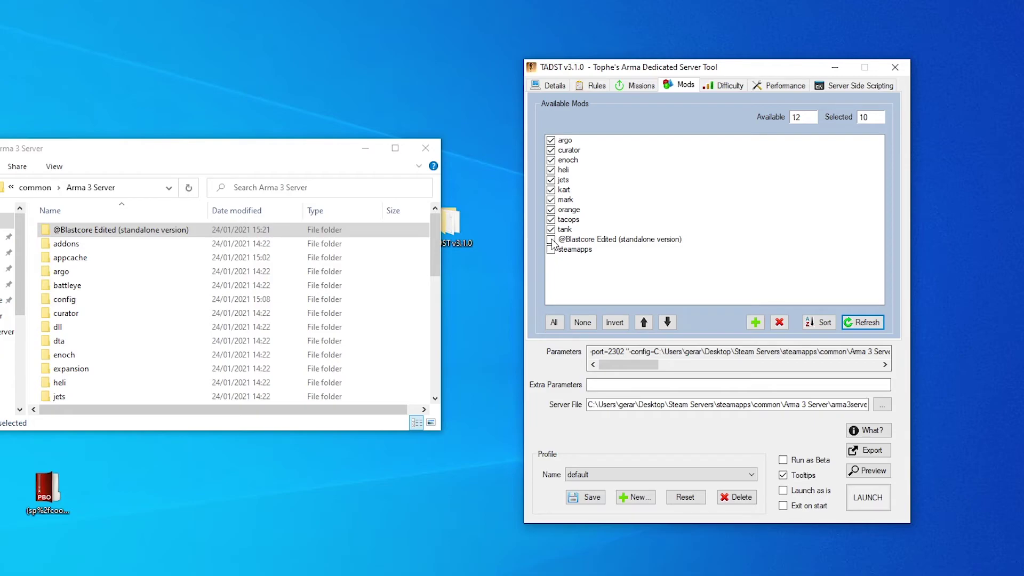
pyautogui.click(552, 240)
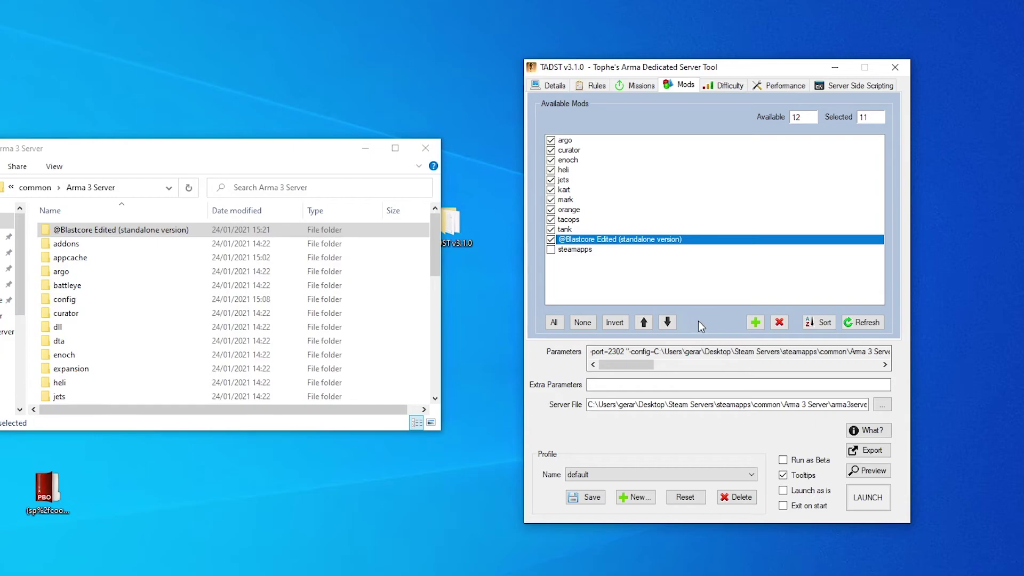
# - Return to the Details tab and launch the dedicated server
pyautogui.click(866, 321)
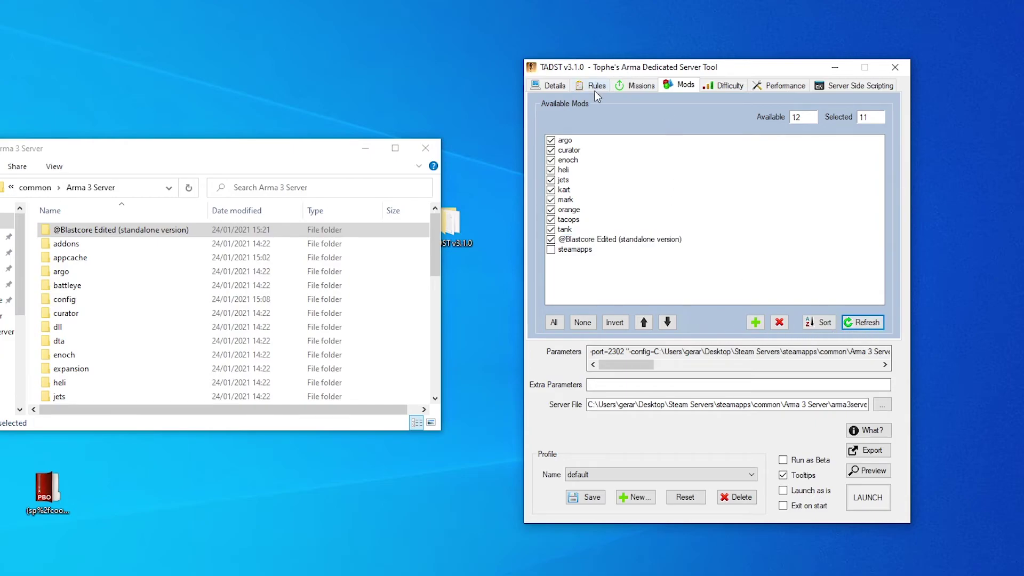
pyautogui.click(576, 87)
pyautogui.click(555, 85)
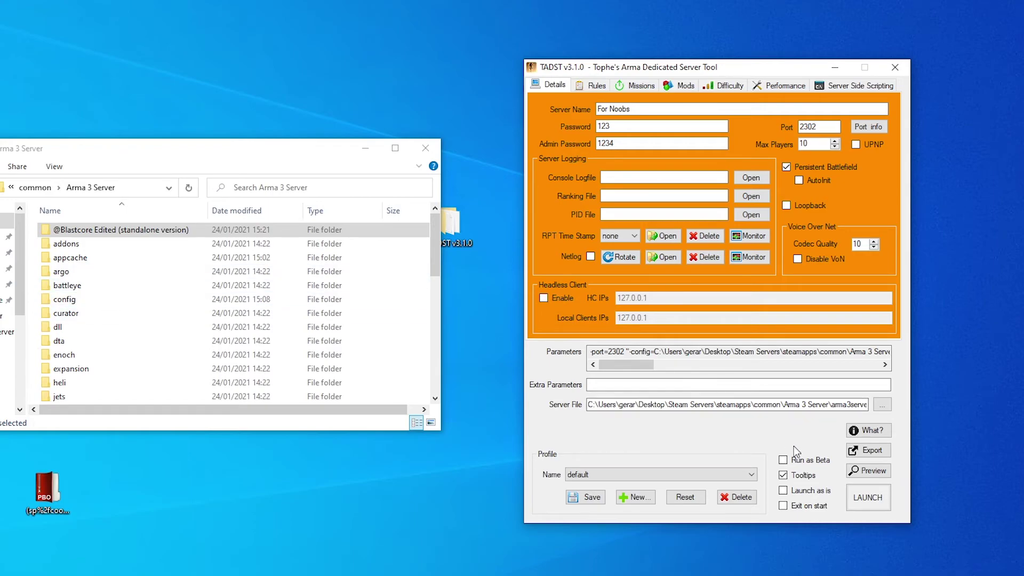
pyautogui.click(859, 502)
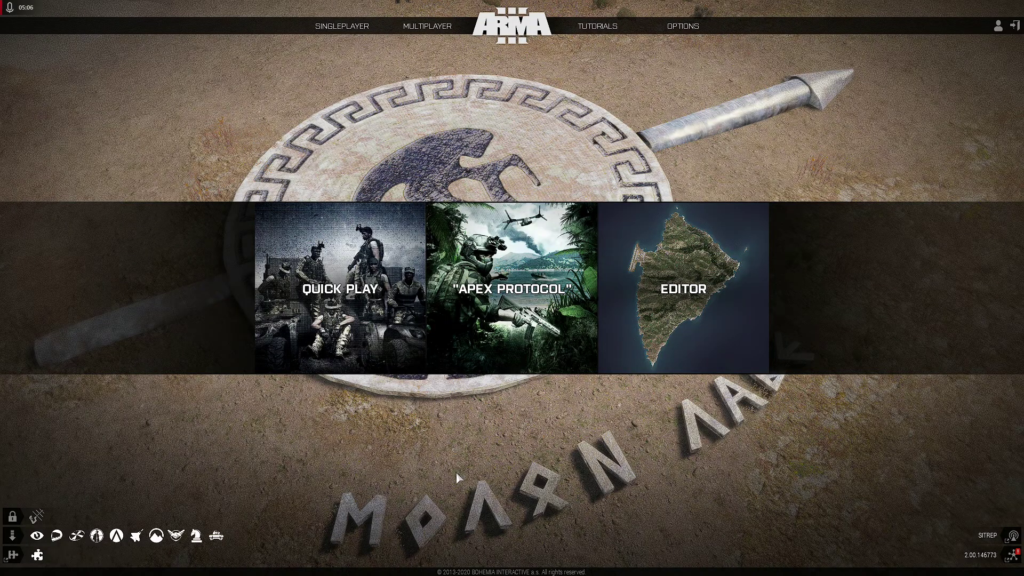
# - Filter the Arma 3 multiplayer server browser by host name For Noobs
pyautogui.moveTo(427, 26)
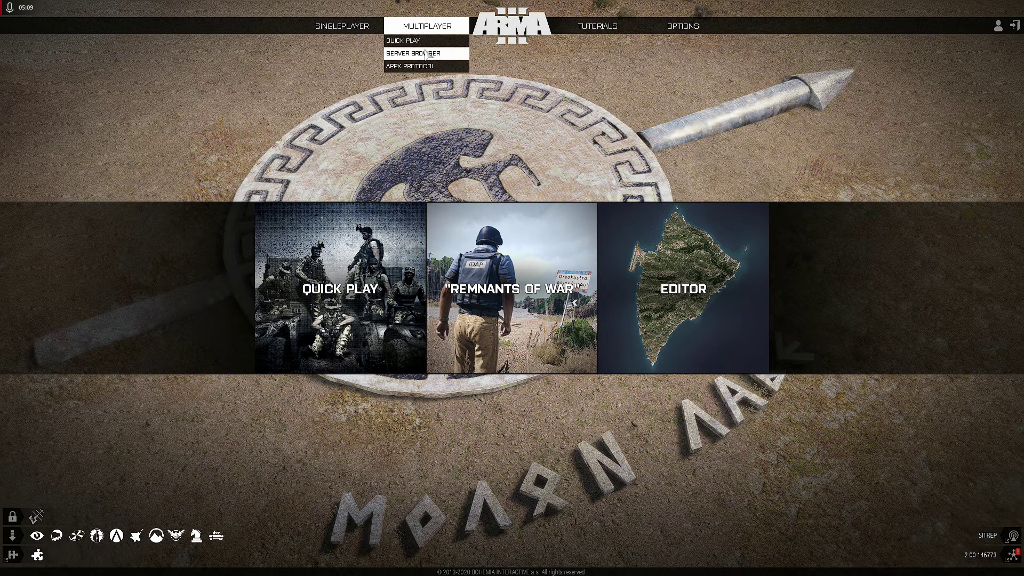
pyautogui.click(422, 51)
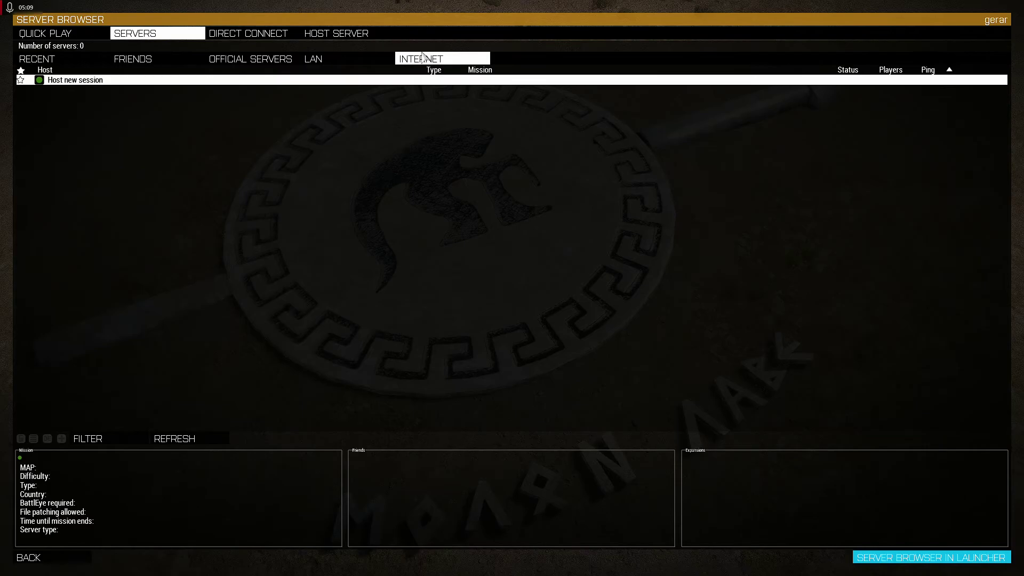
pyautogui.click(117, 442)
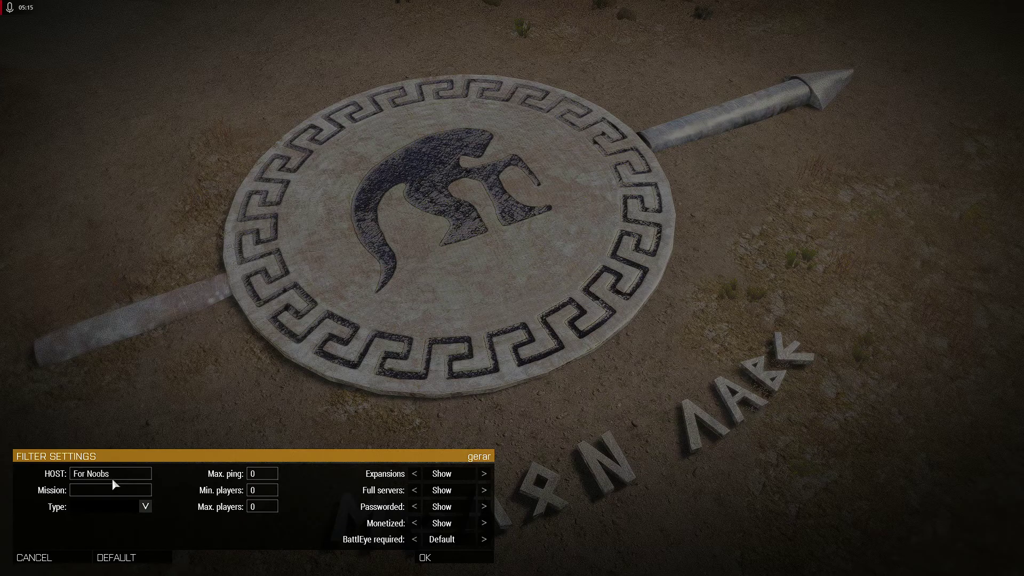
pyautogui.click(425, 556)
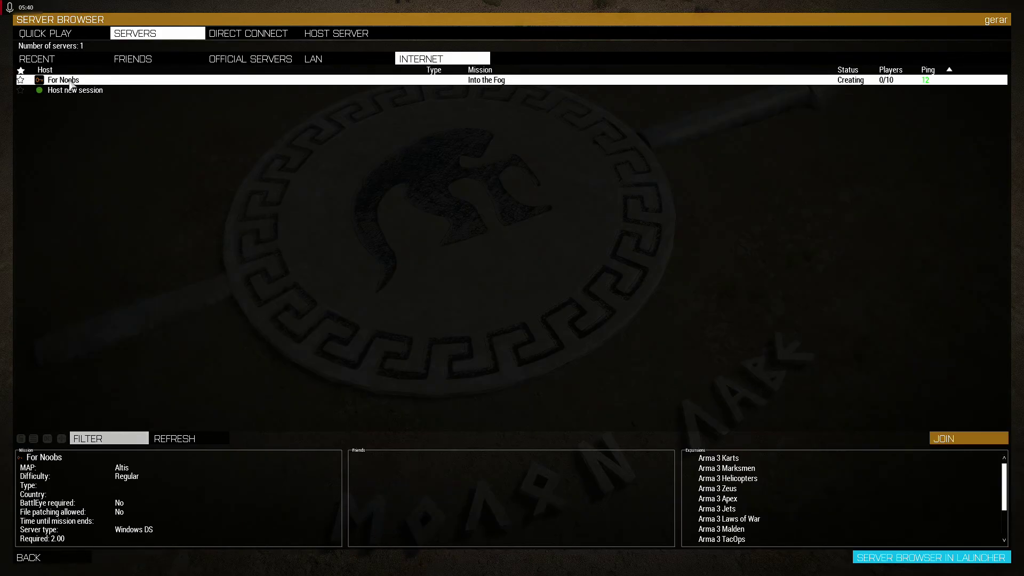
# - Join the For Noobs server, entering the server password
pyautogui.doubleClick(69, 81)
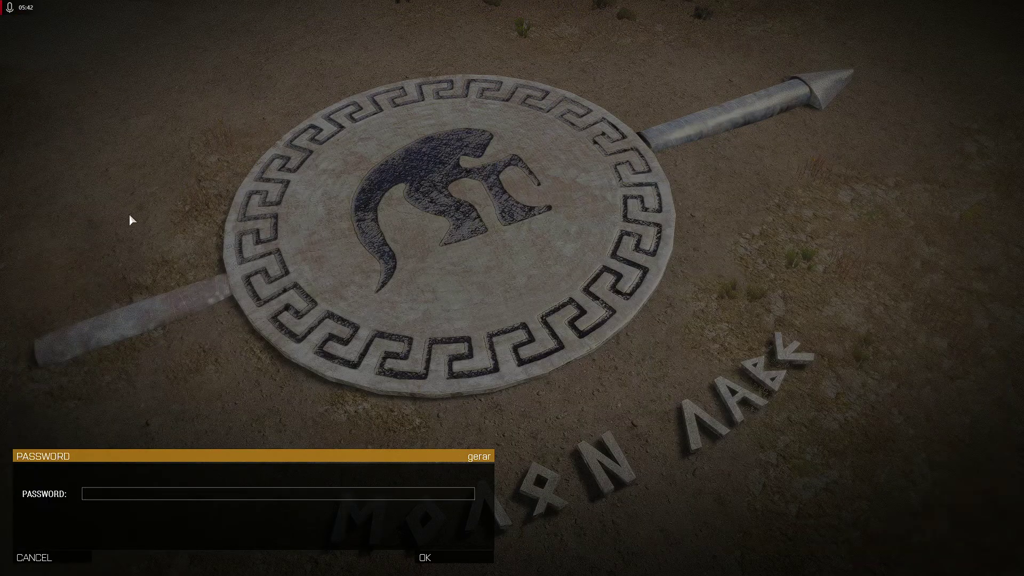
pyautogui.click(448, 557)
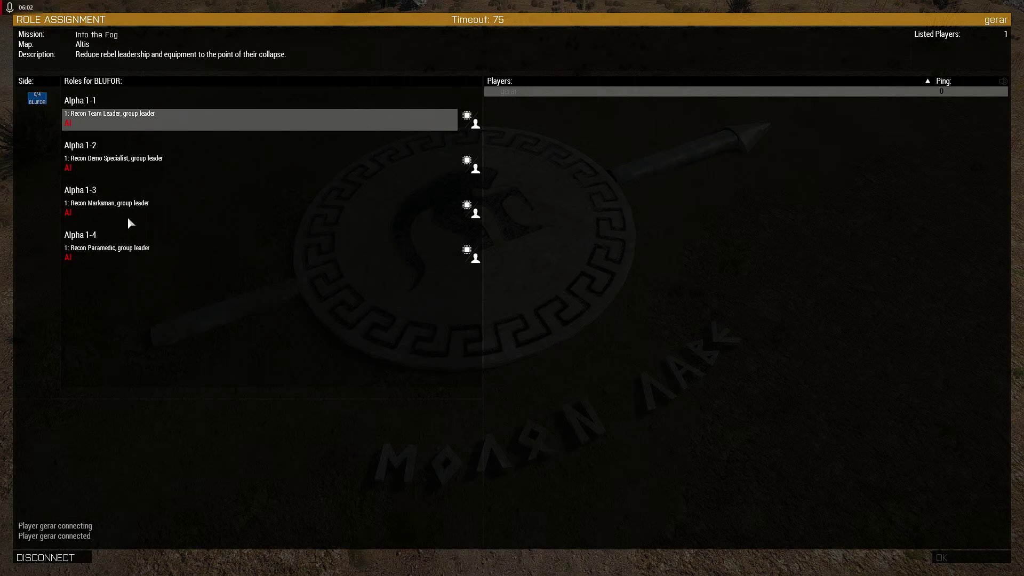
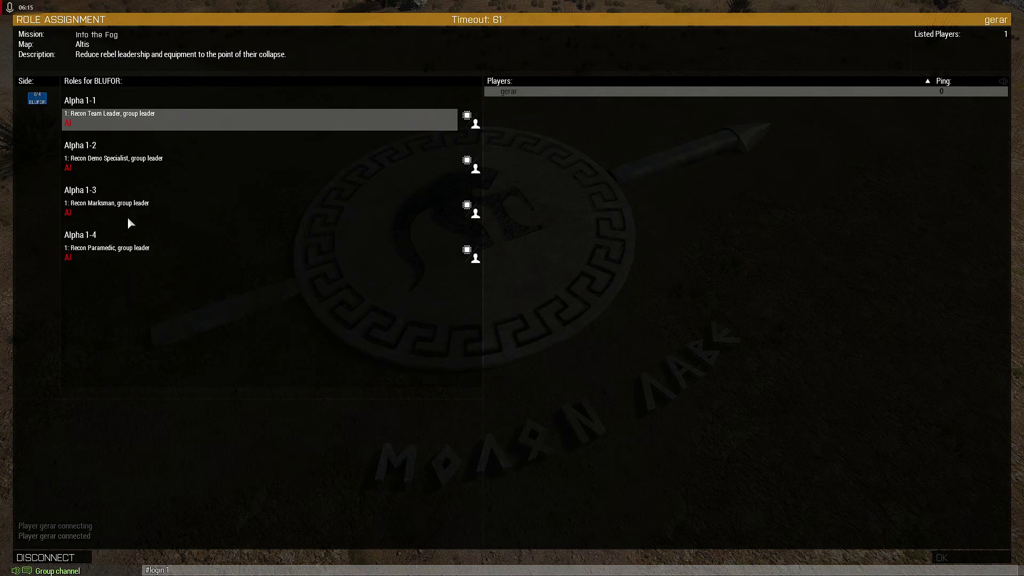
# - Send #login with the admin password in chat, then confirm the Alpha 1-1 team leader slot
pyautogui.press('Return')
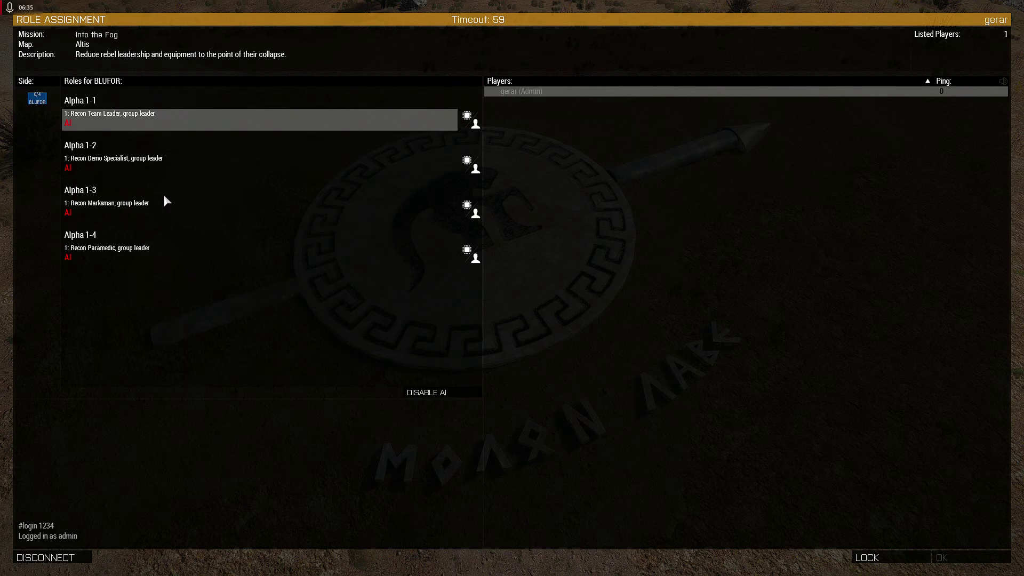
pyautogui.click(133, 120)
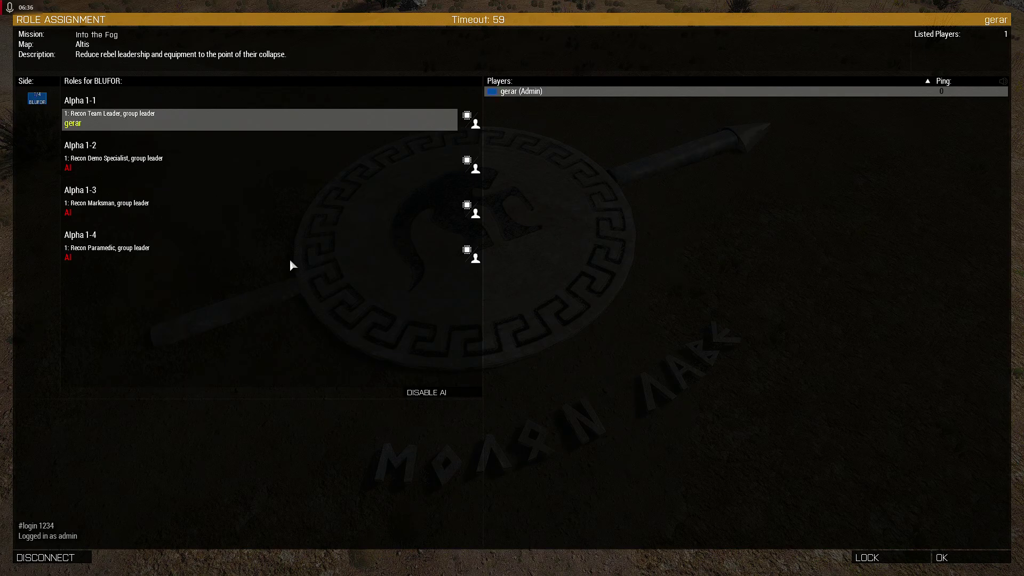
pyautogui.click(941, 557)
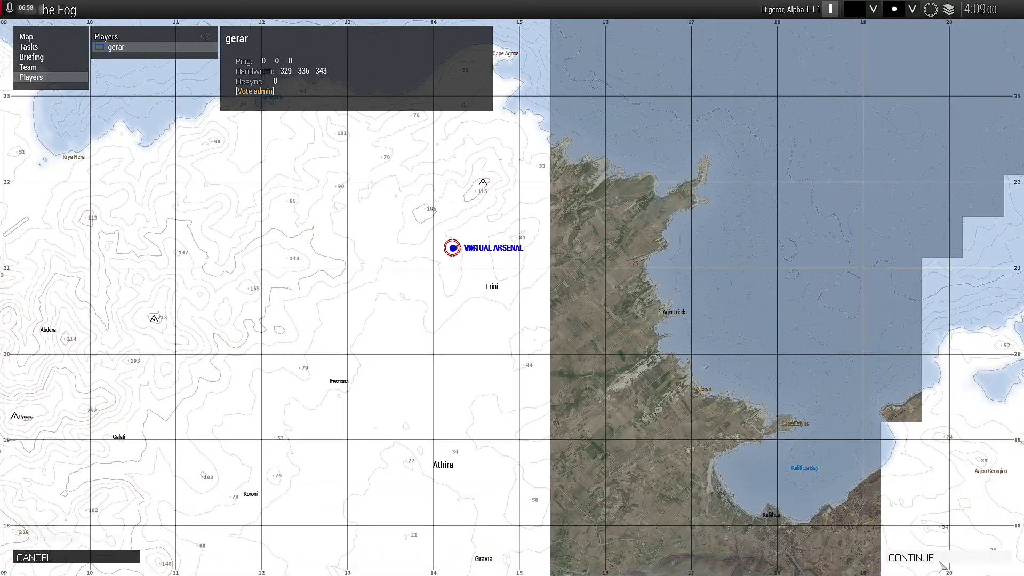
# - Continue from the briefing into the mission and look around the night base
pyautogui.click(917, 556)
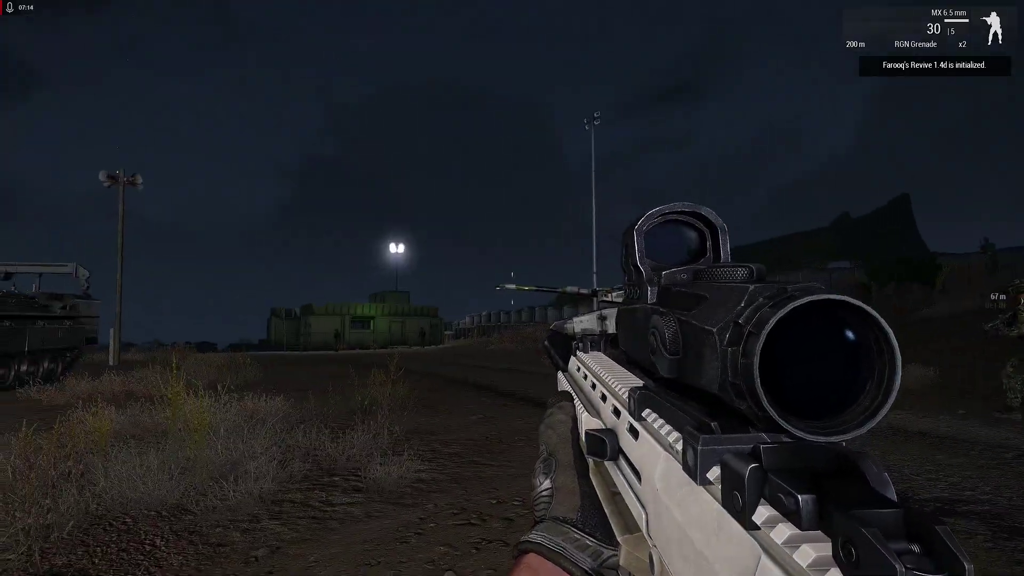
pyautogui.press('ctrl')
pyautogui.press('ctrl')
pyautogui.press('w')
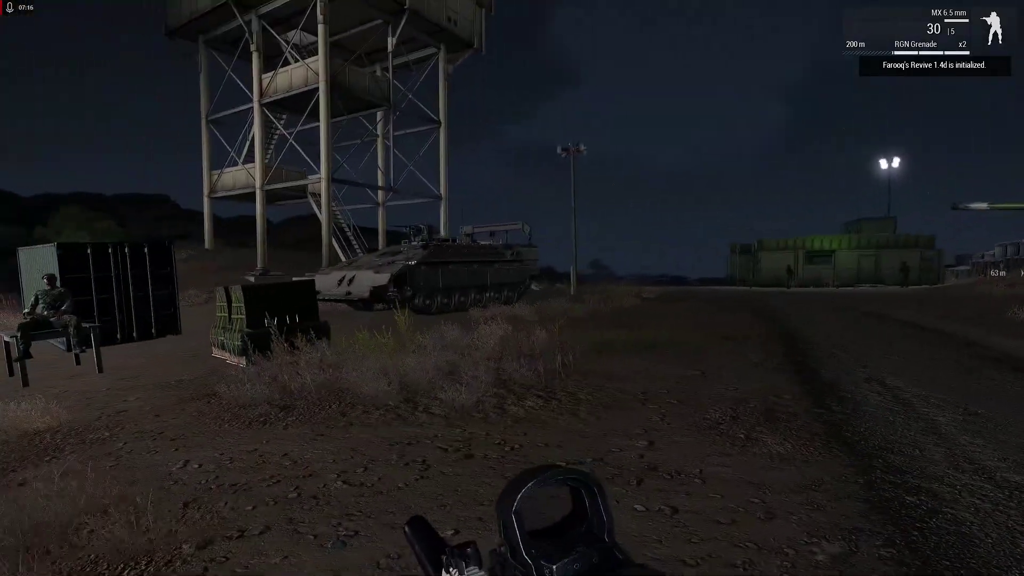
pyautogui.press('ctrl')
pyautogui.press('ctrl')
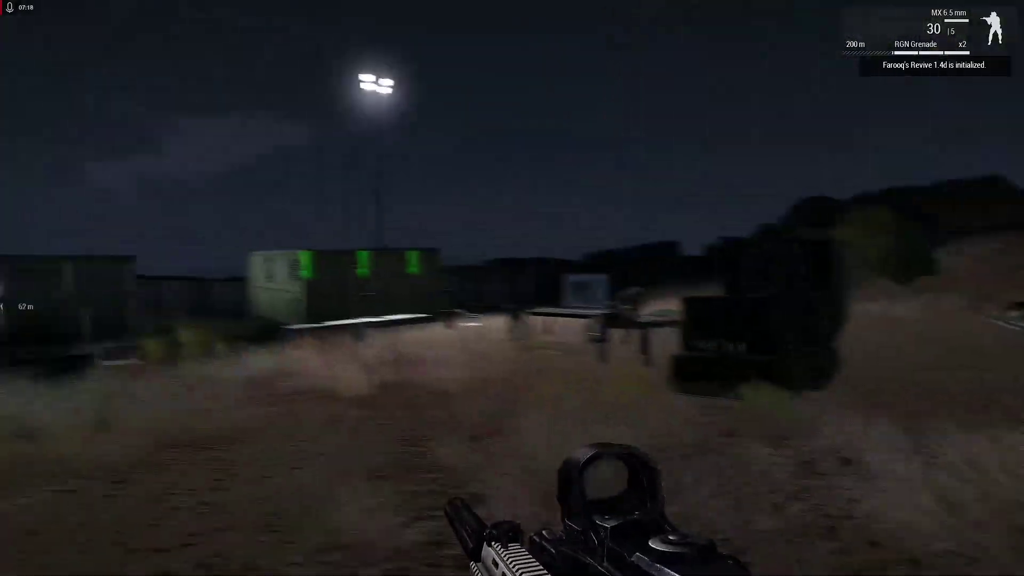
pyautogui.press('ctrl')
pyautogui.press('ctrl')
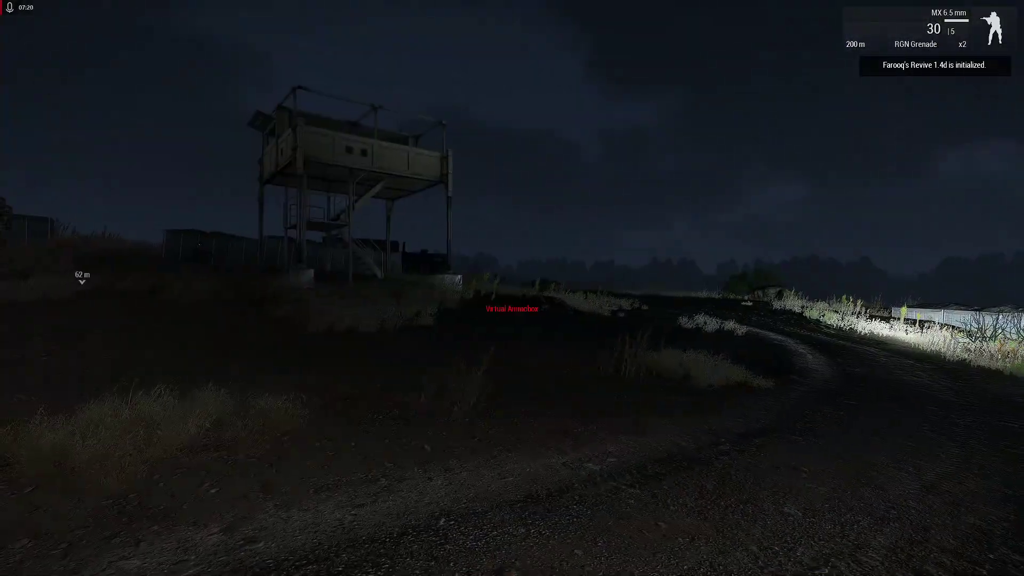
# - Toggle third-person view and back, then walk toward the lit green container
pyautogui.press('KP_Enter')
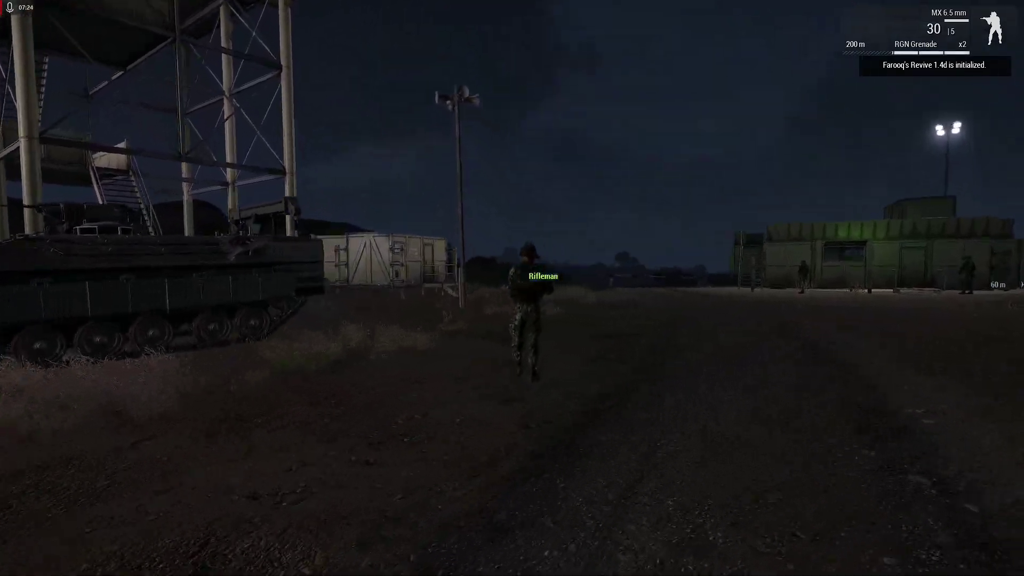
pyautogui.press('KP_Enter')
pyautogui.press('w')
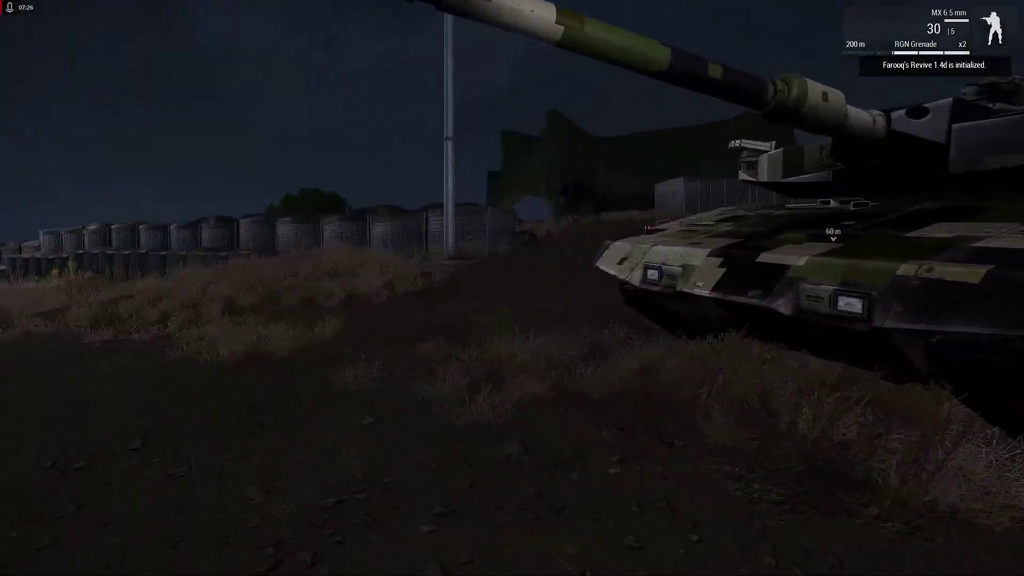
pyautogui.press('w')
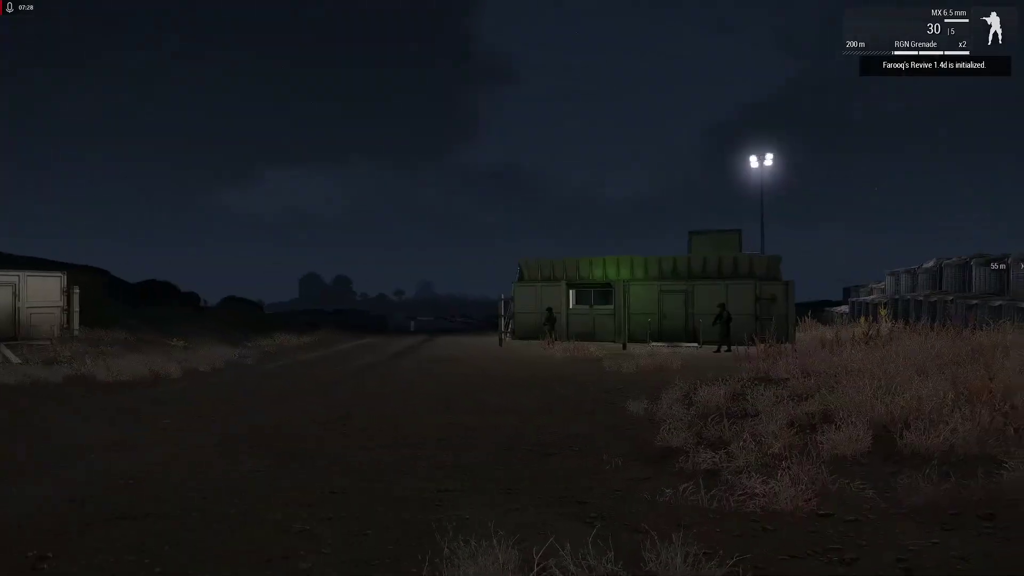
pyautogui.press('w')
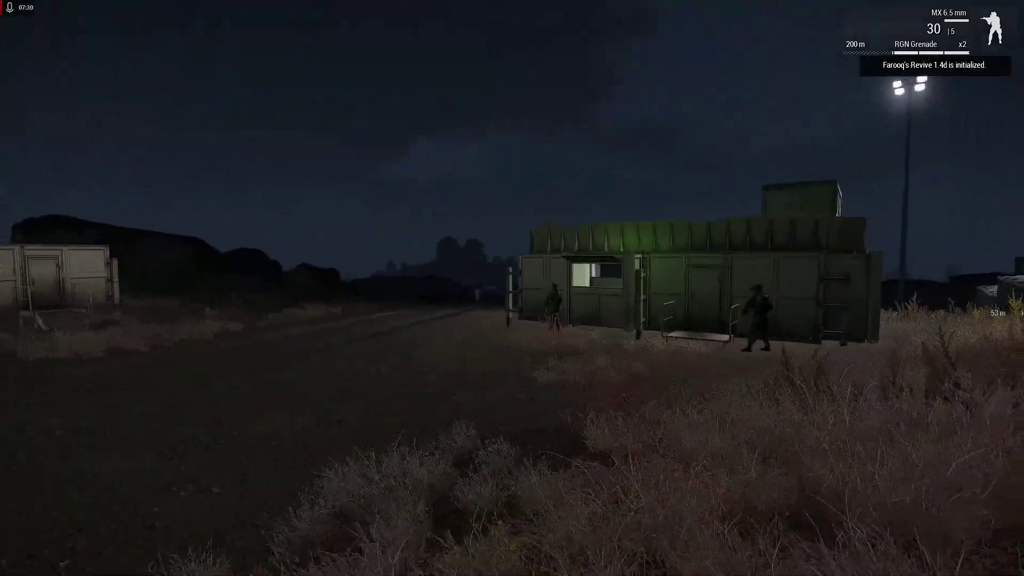